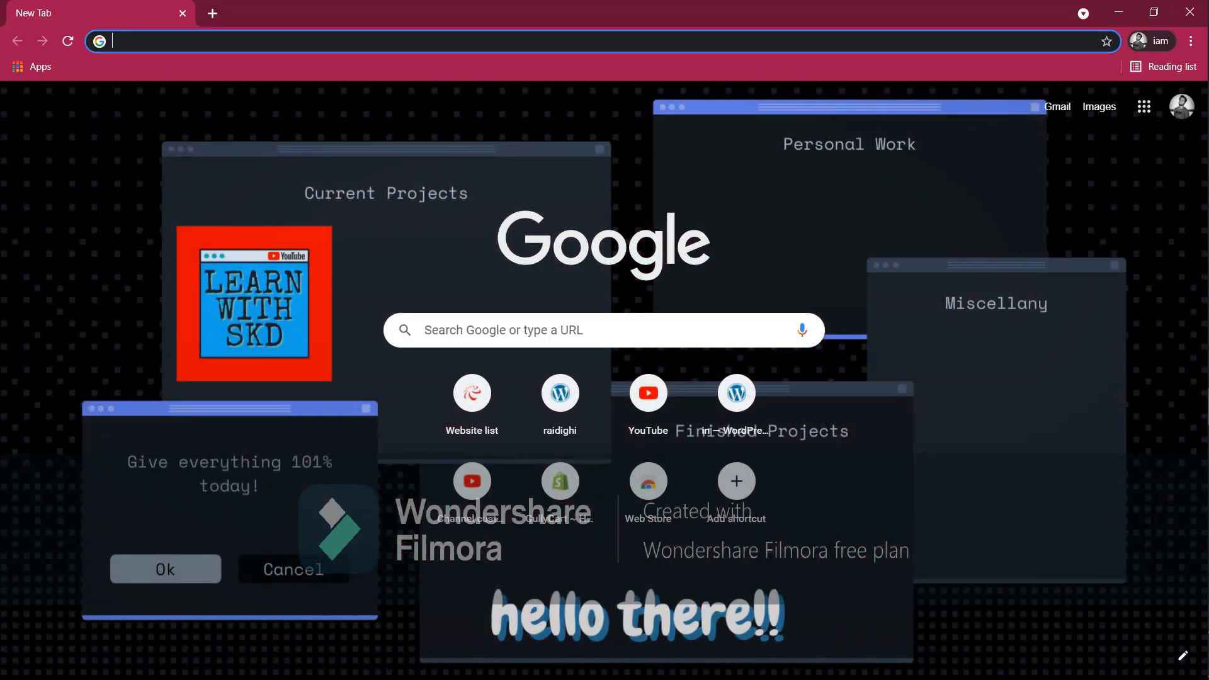
Open canva.com and look over its home page.
type("canva")
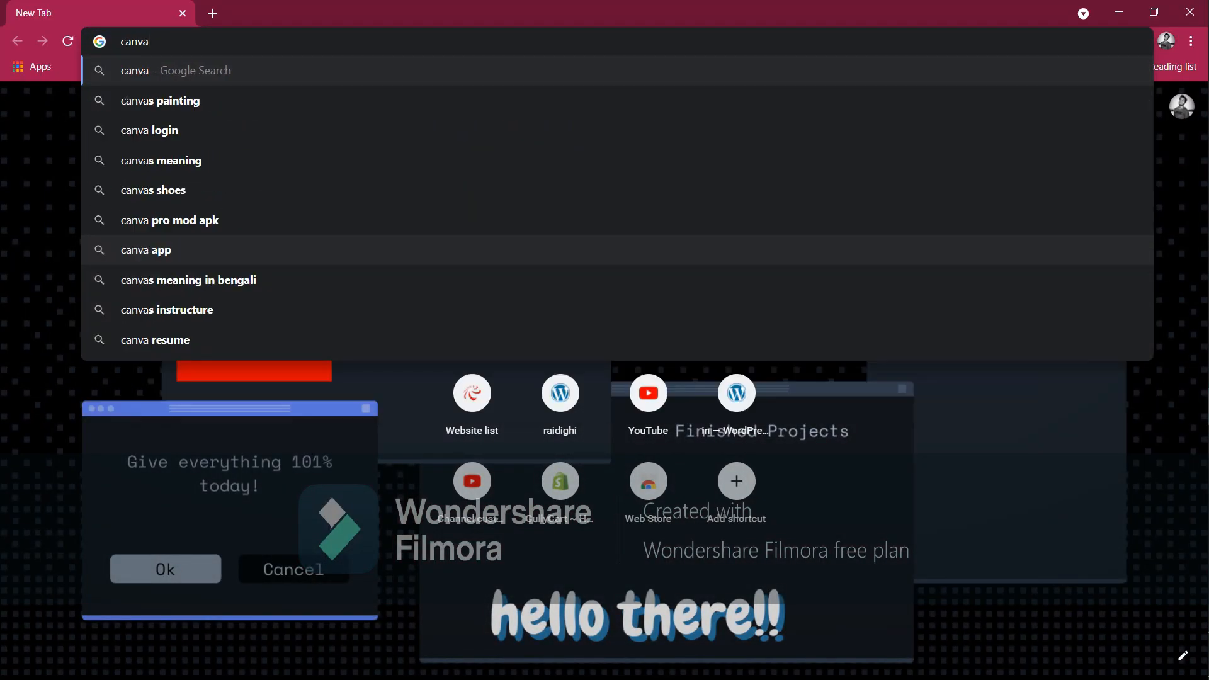
type(".com")
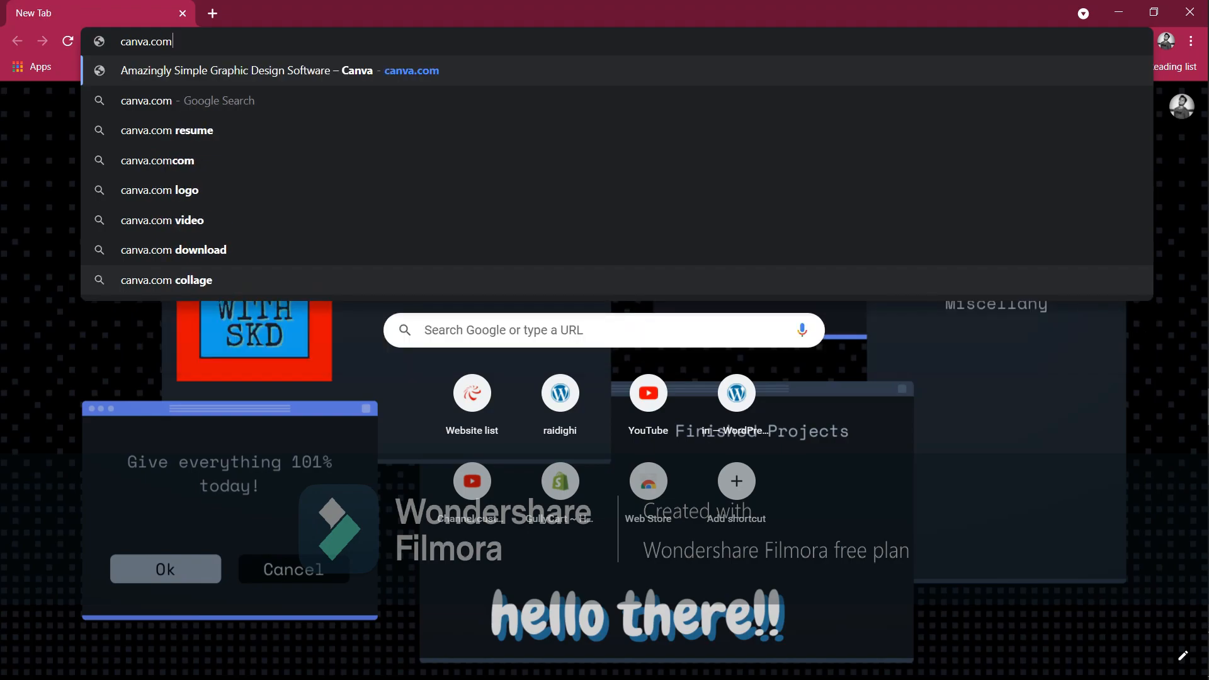
key("Return")
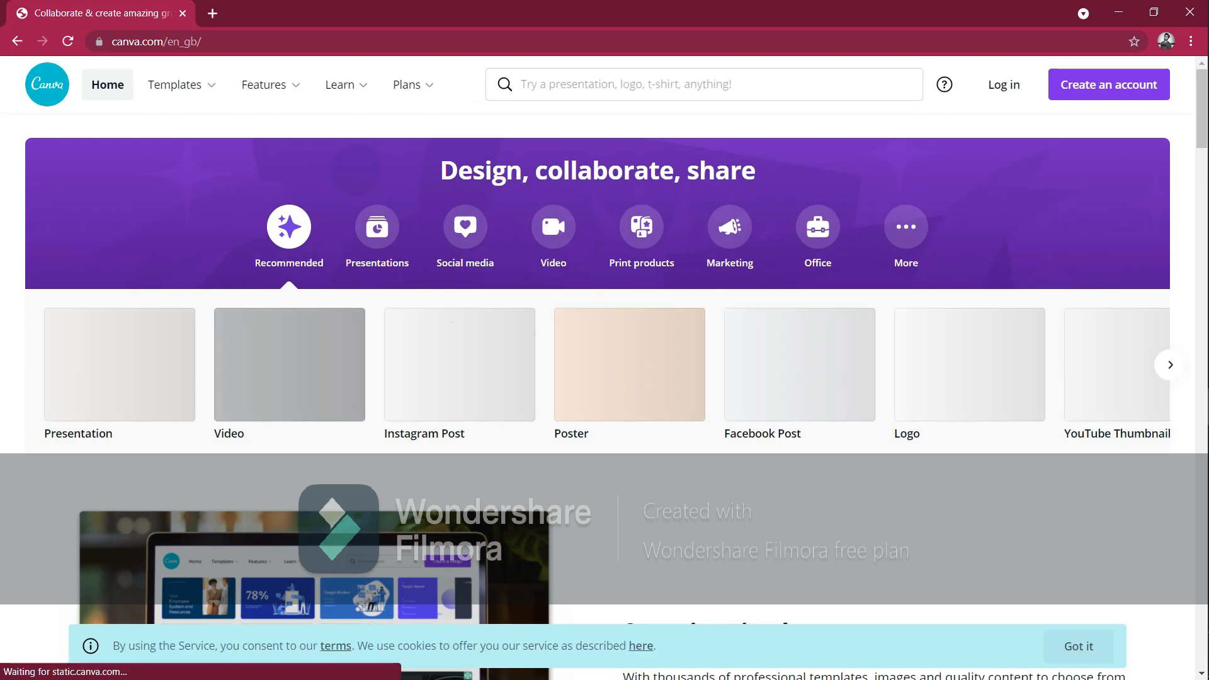
scroll(598, 378, "down", 5)
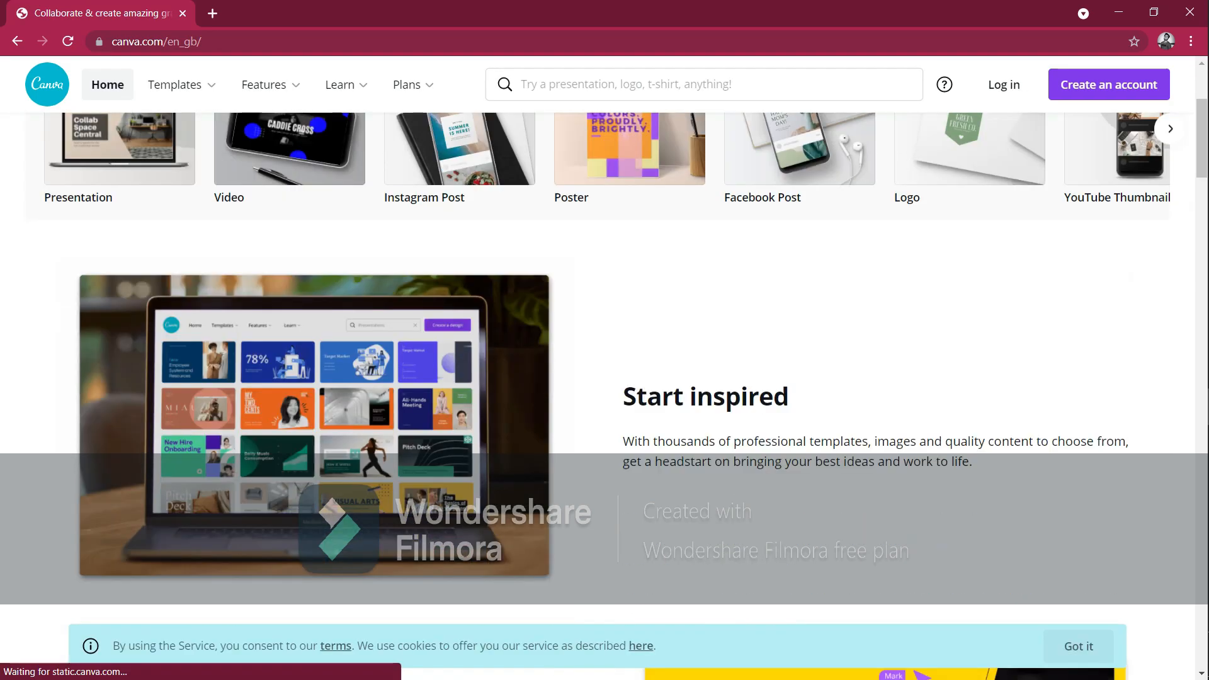
scroll(598, 377, "up", 5)
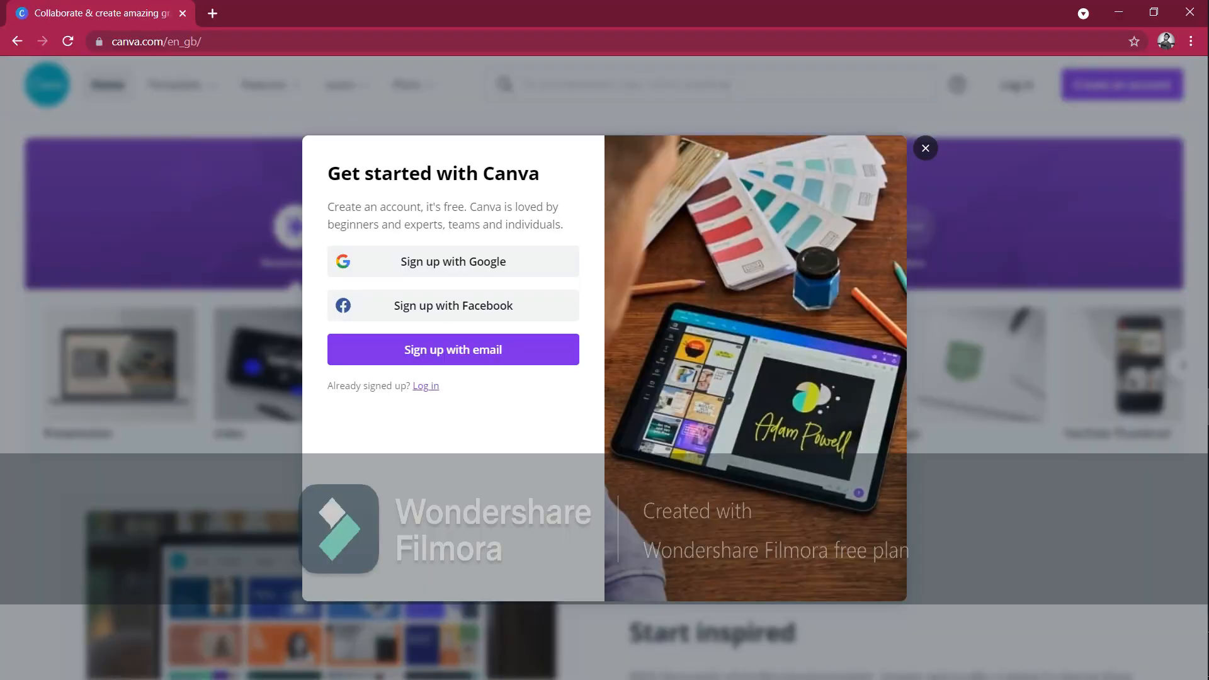
Sign up for Canva with Google for personal use and put off the free Canva Pro trial.
left_click(453, 261)
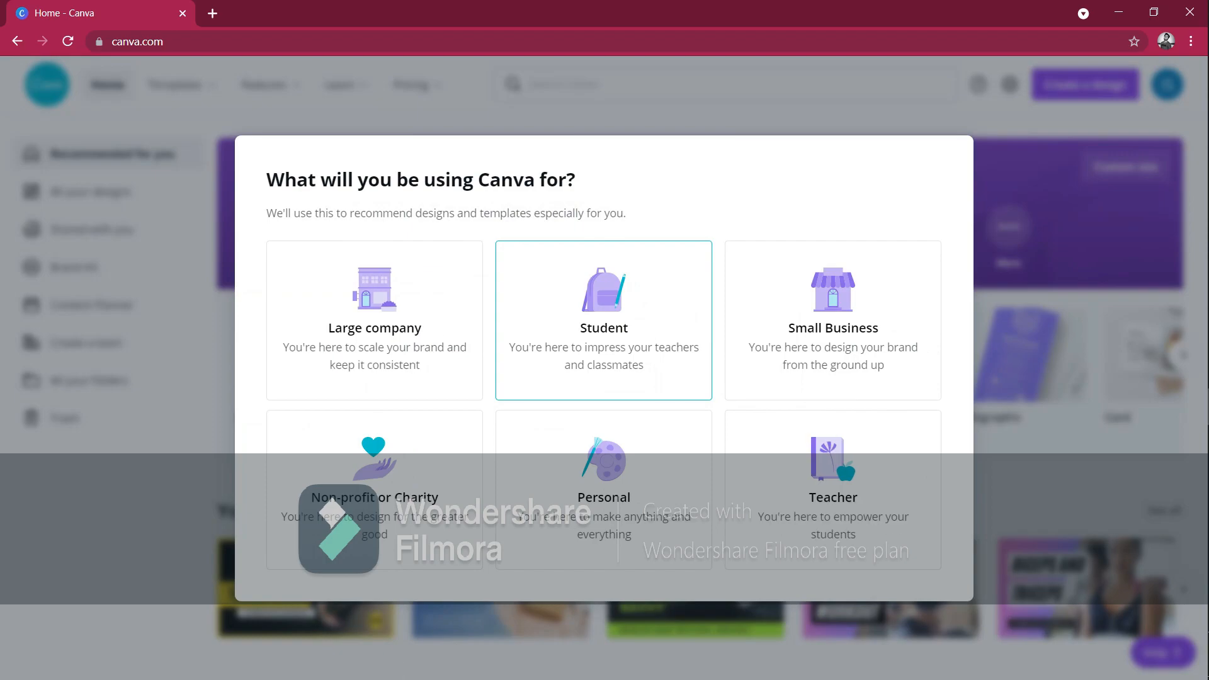
left_click(604, 478)
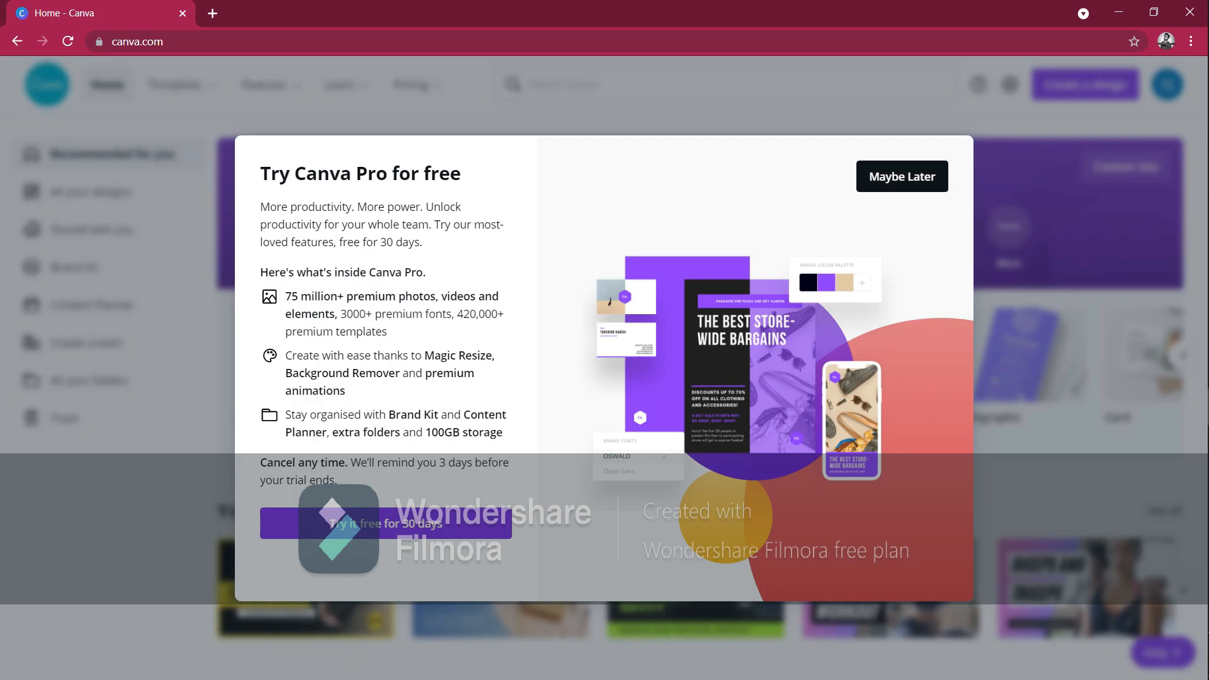
left_click(902, 176)
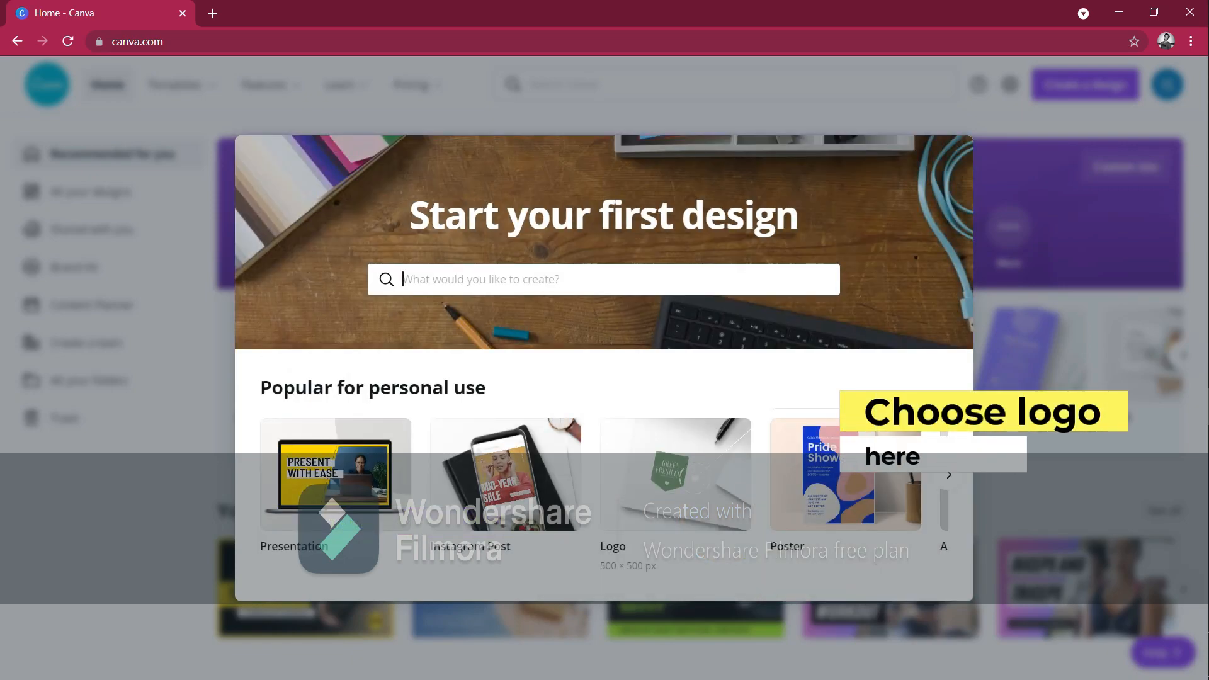
Start a new logo design from the free GRN Gaming skull template among the recommended ones and skip the tour.
left_click(675, 479)
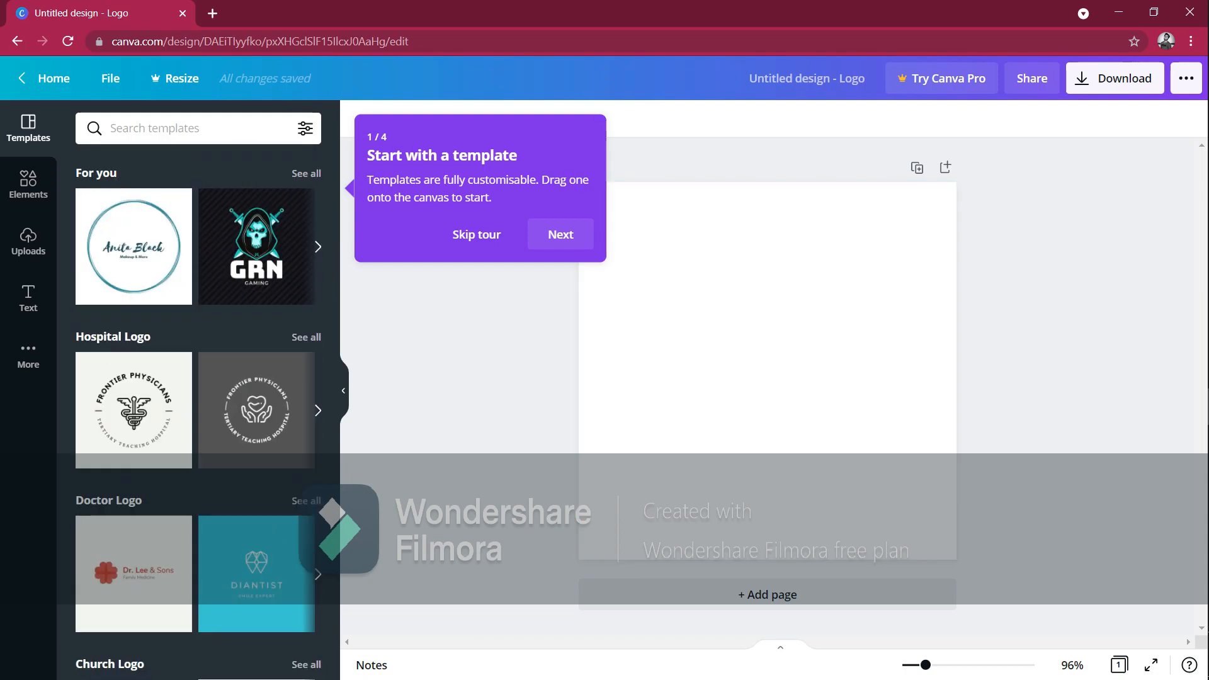
left_click(306, 174)
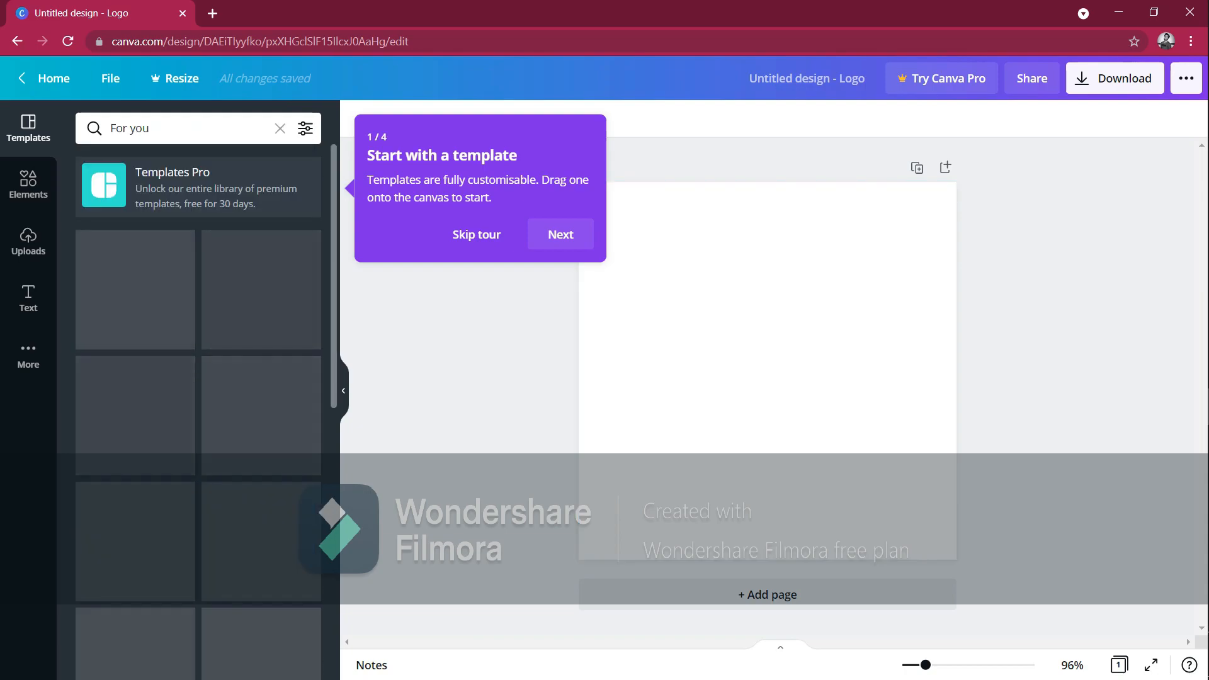
scroll(199, 409, "down", 9)
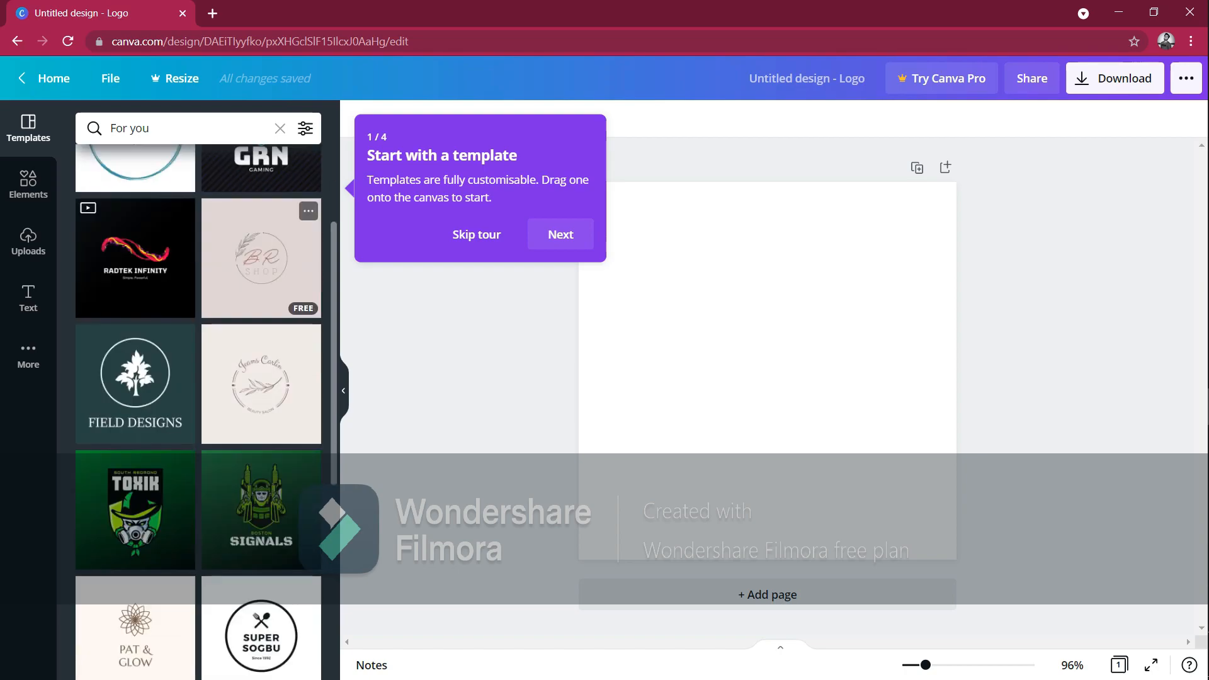
scroll(261, 365, "down", 2)
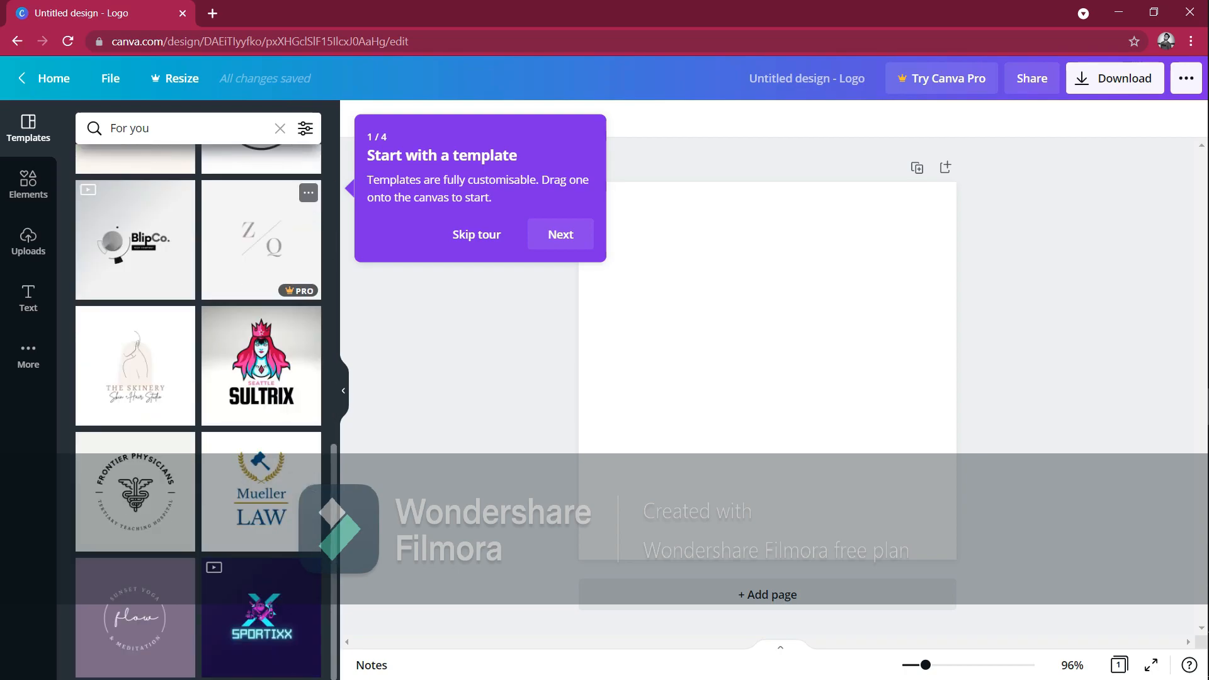
scroll(261, 366, "up", 11)
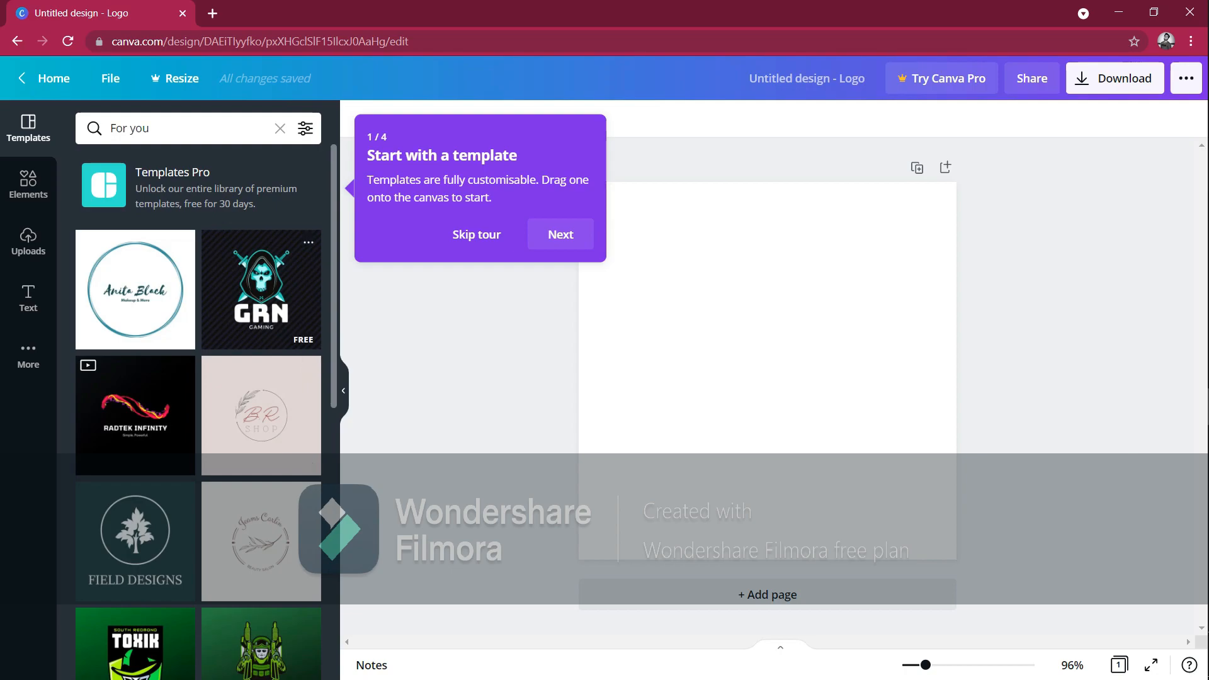
left_click(261, 290)
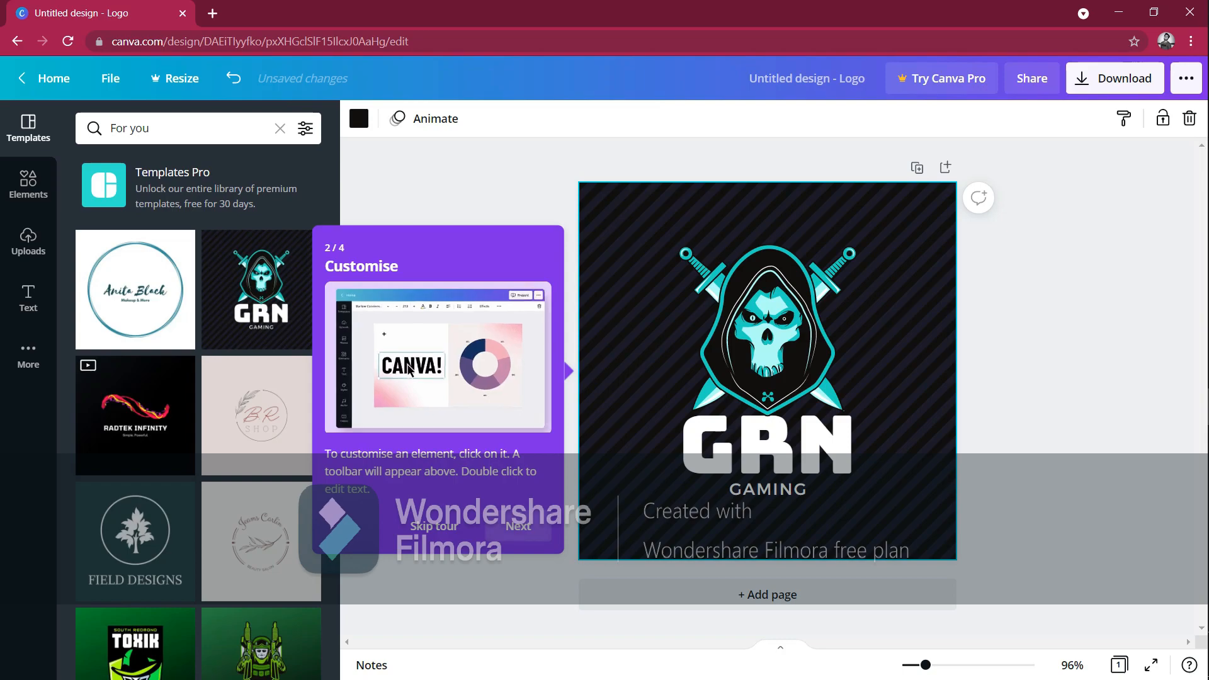
left_click(434, 526)
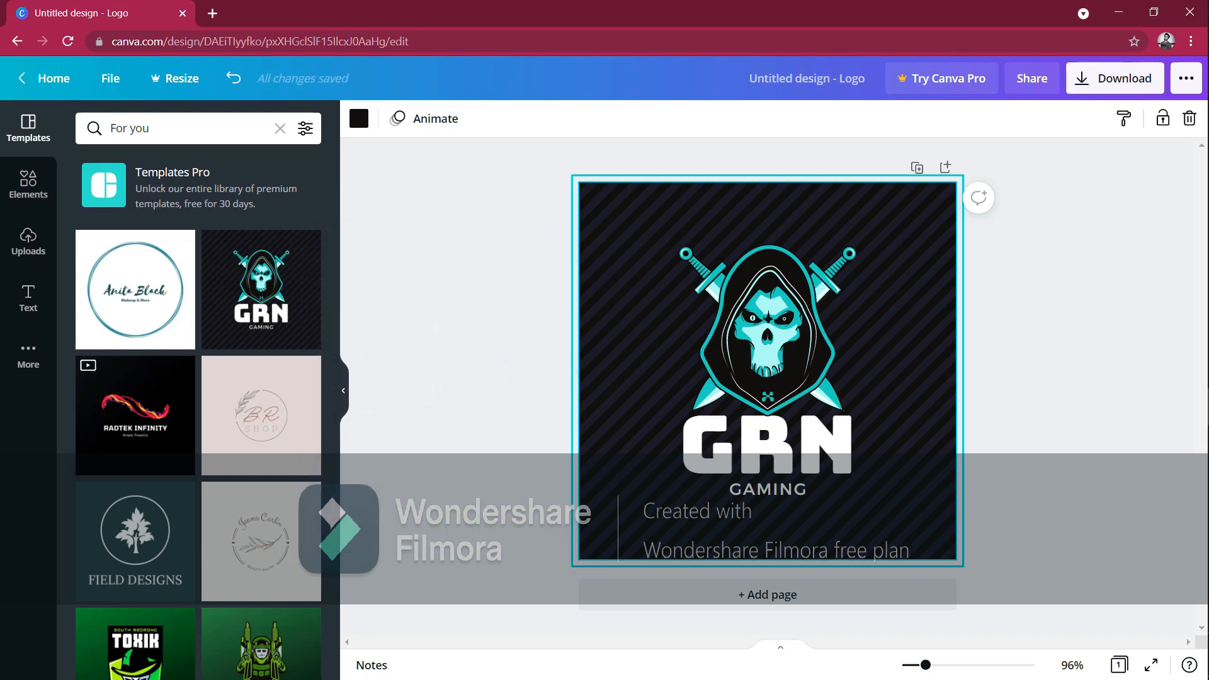
Search the elements for "gaming" and add the free blue wolf head graphic to the logo.
left_click(766, 328)
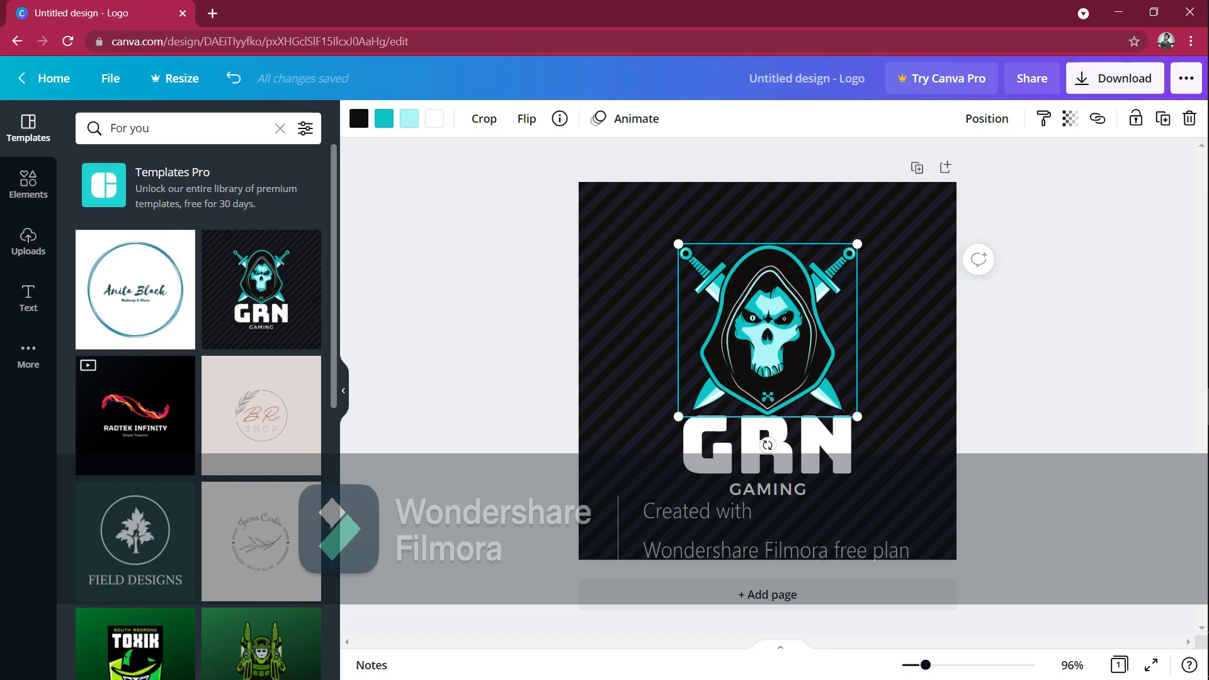
left_click(28, 183)
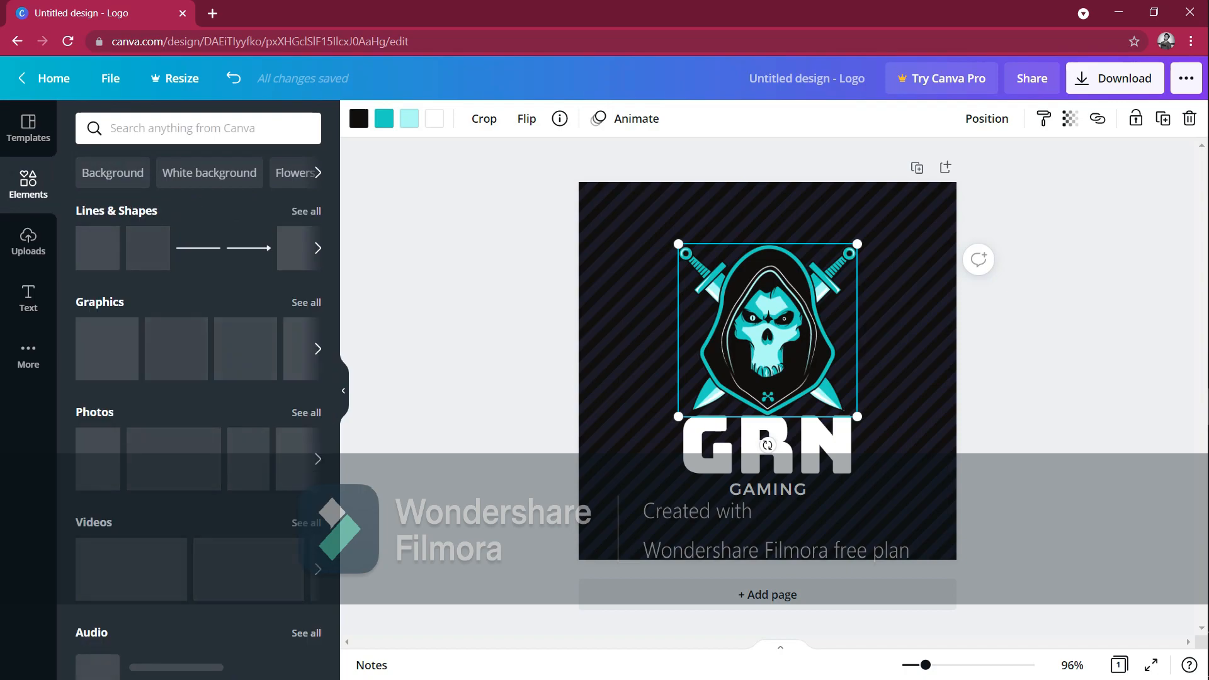
left_click(198, 128)
type("gaming")
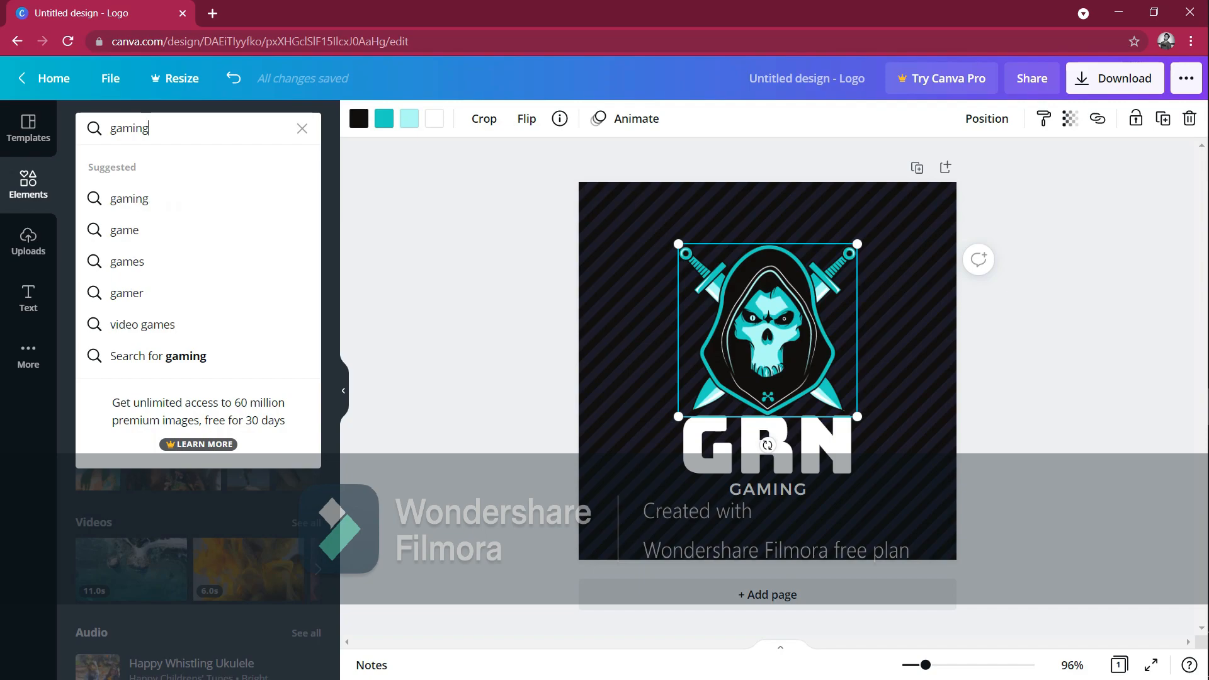
key("Return")
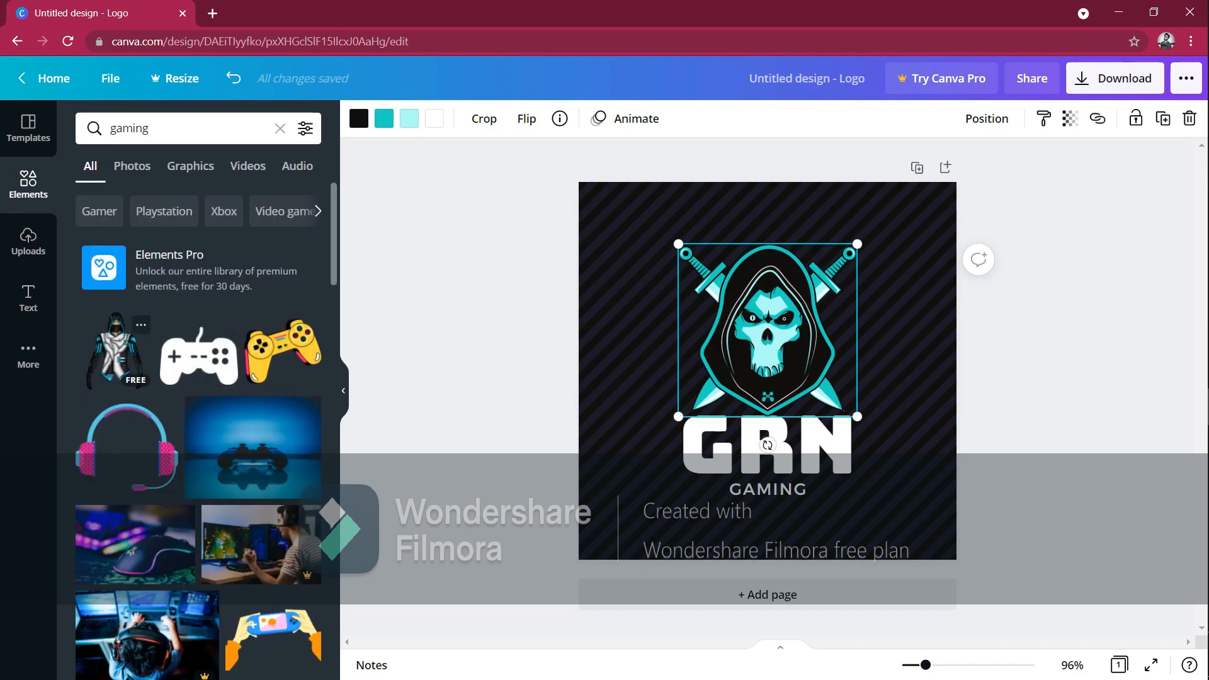
scroll(189, 409, "down", 10)
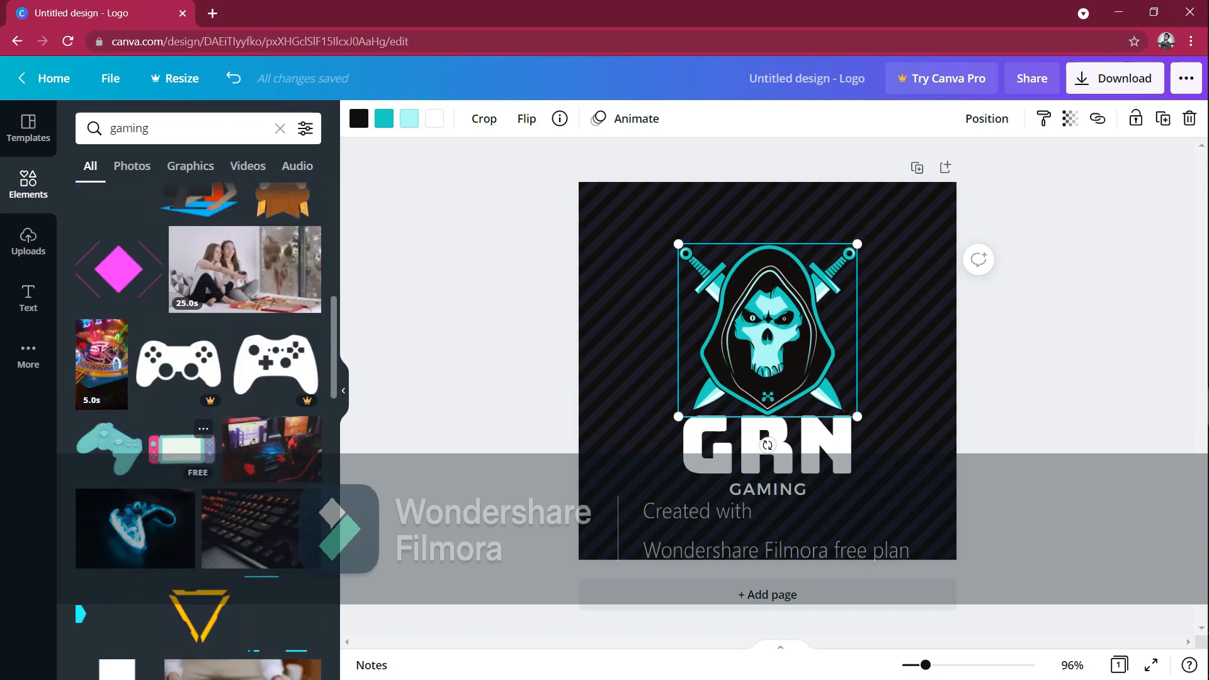
scroll(199, 428, "down", 5)
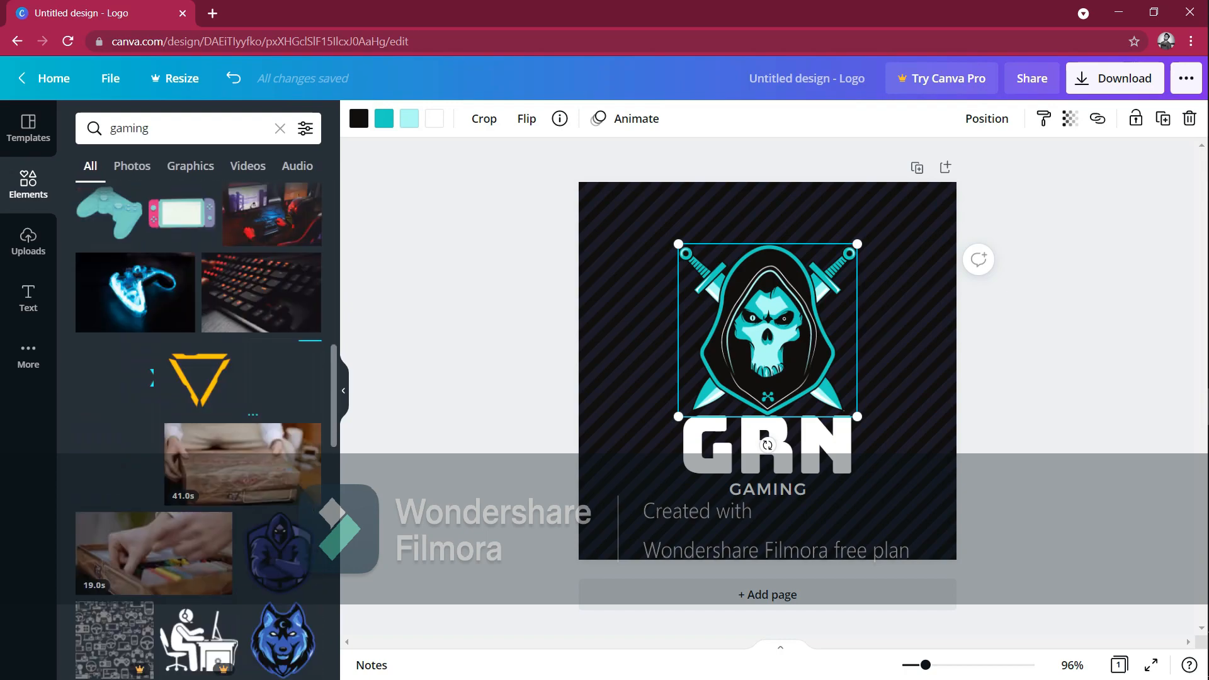
scroll(198, 428, "down", 3)
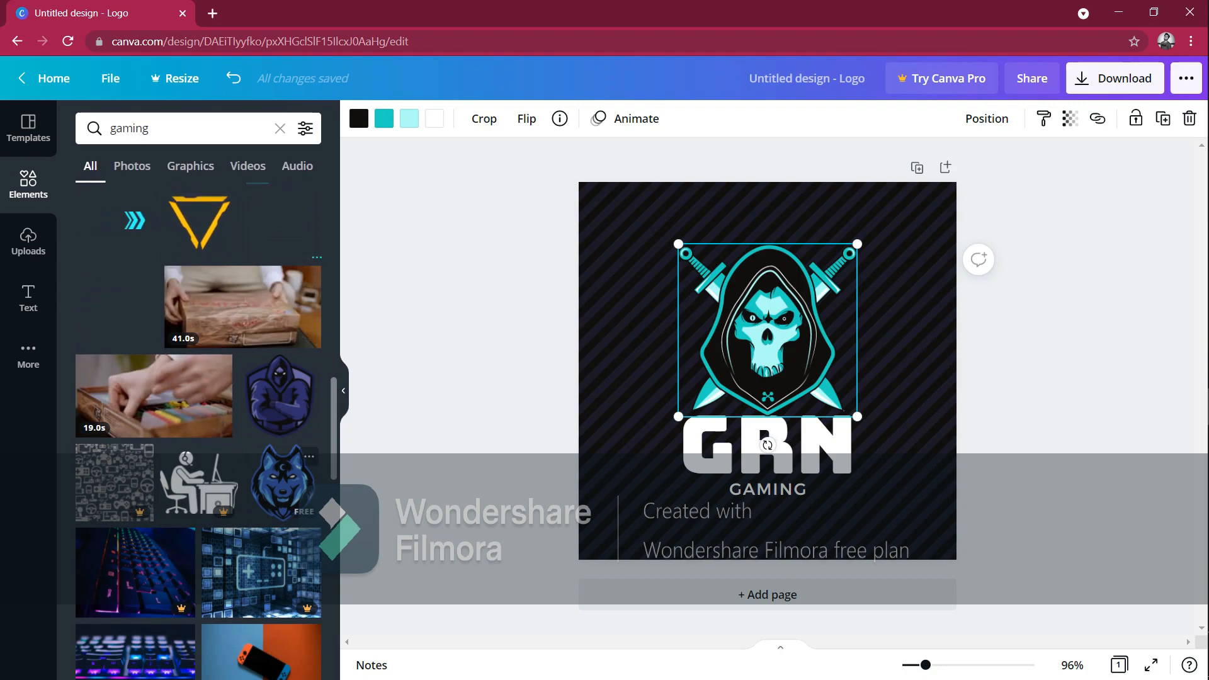
left_click(282, 480)
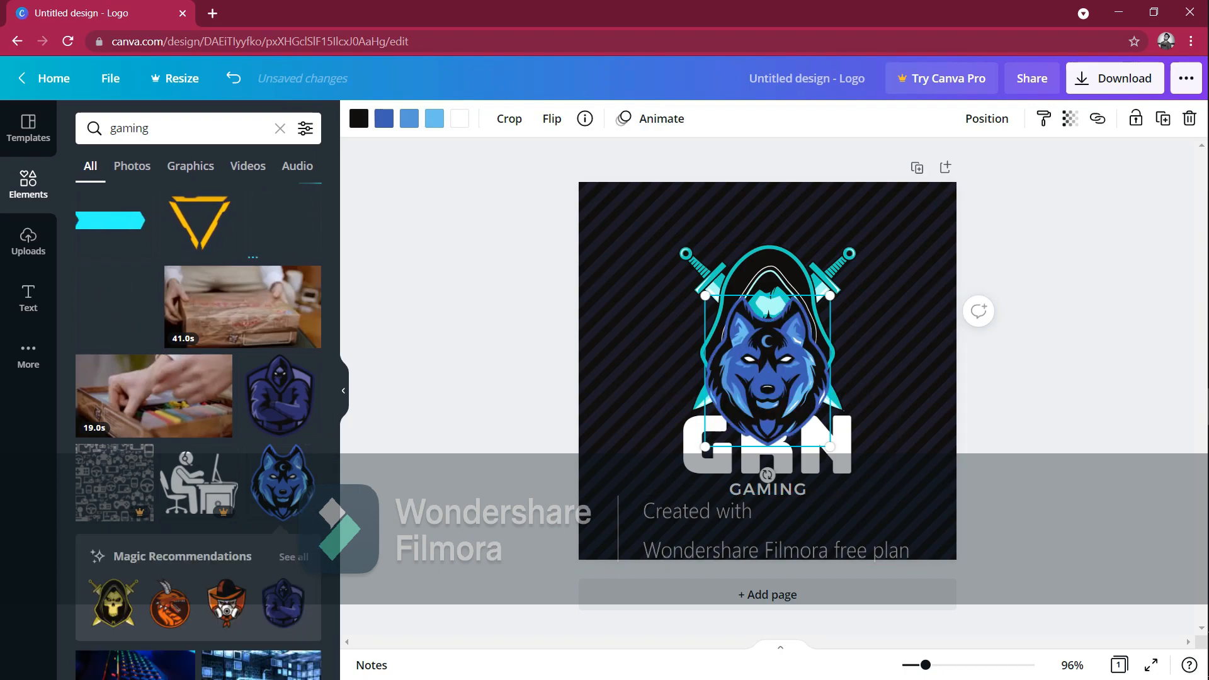
Replace the hooded skull with the wolf head by deleting the skull and centring the wolf above the GRN text.
left_click_drag(767, 371, 870, 472)
left_click(812, 403)
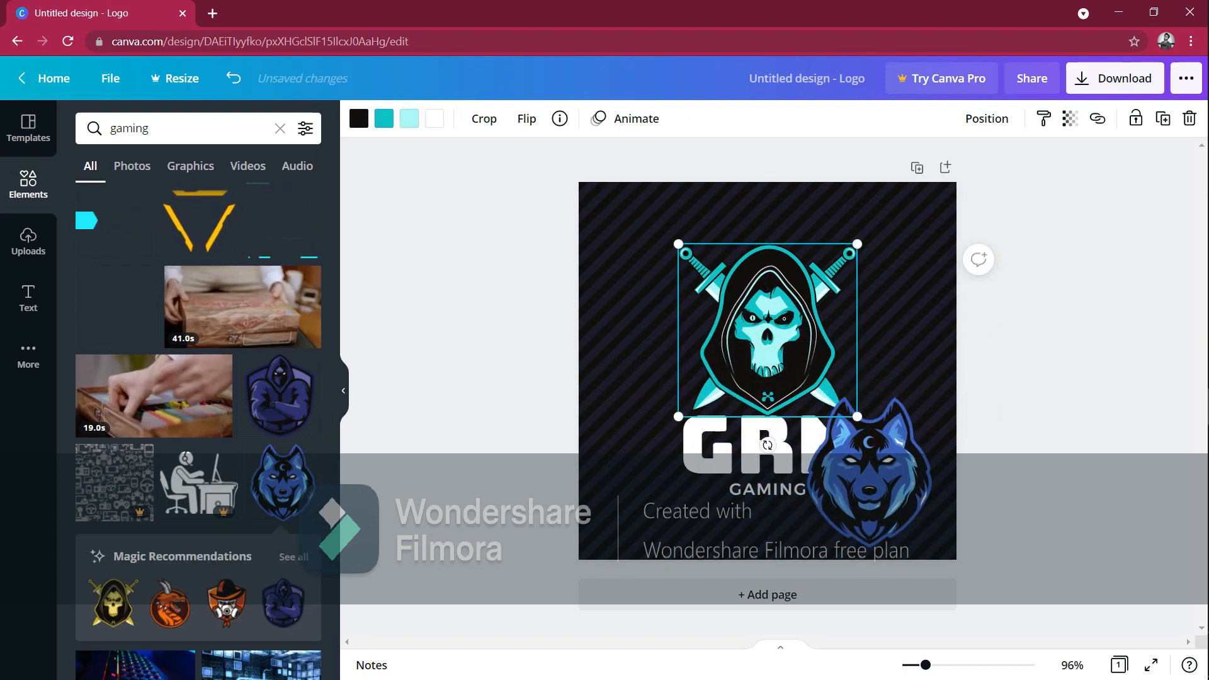
left_click(1189, 118)
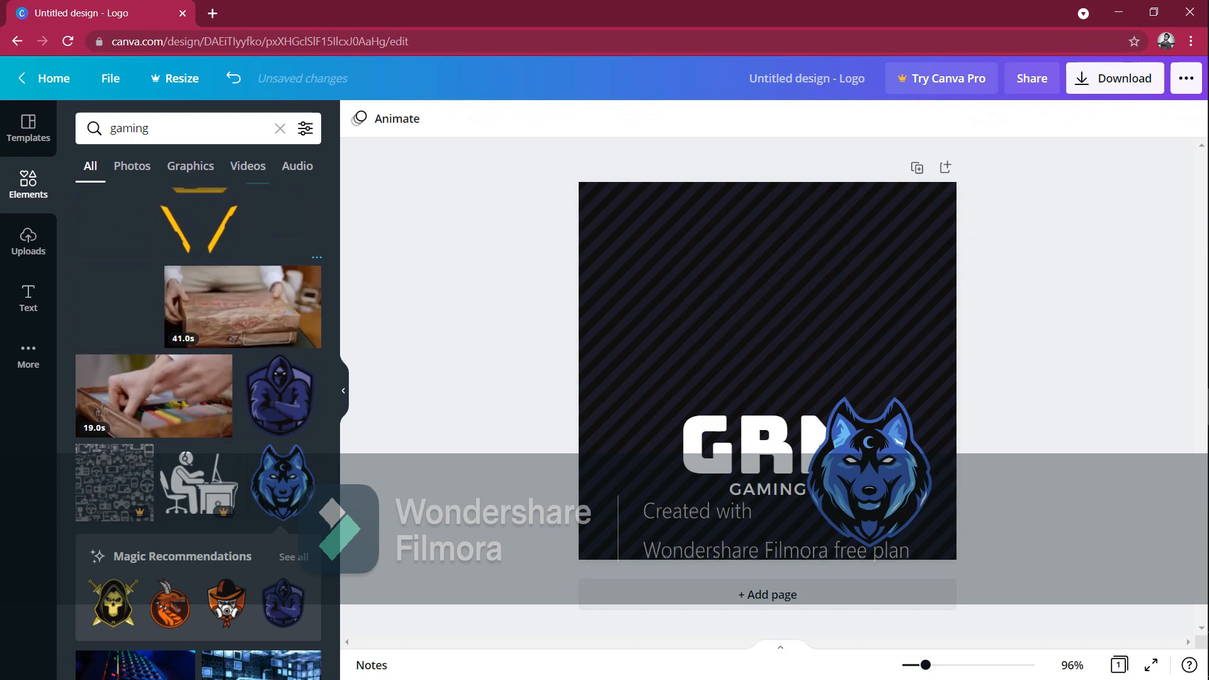
left_click_drag(870, 472, 768, 320)
left_click(661, 315)
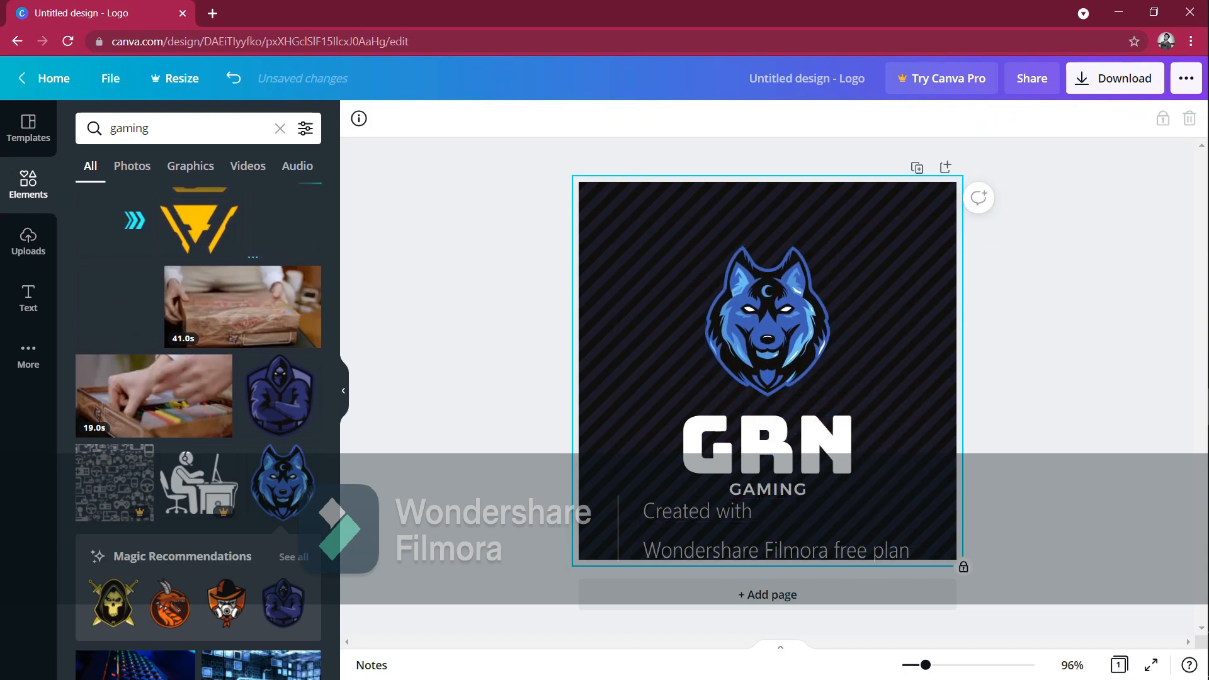
left_click(767, 321)
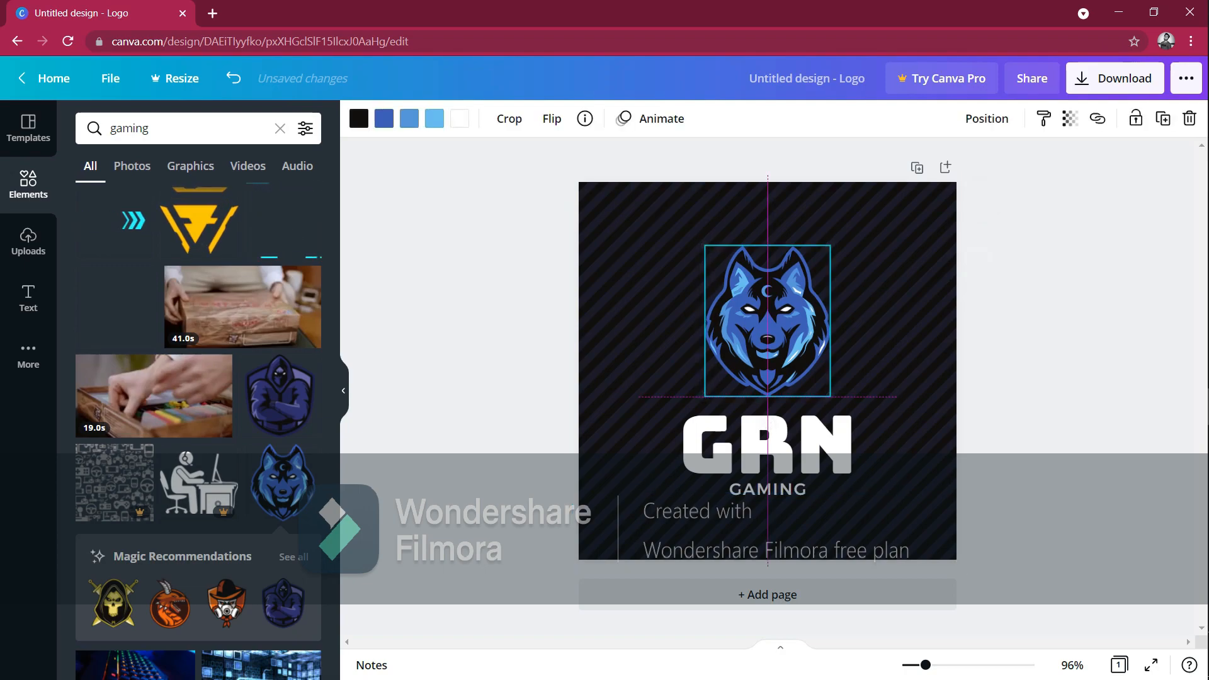
left_click(882, 328)
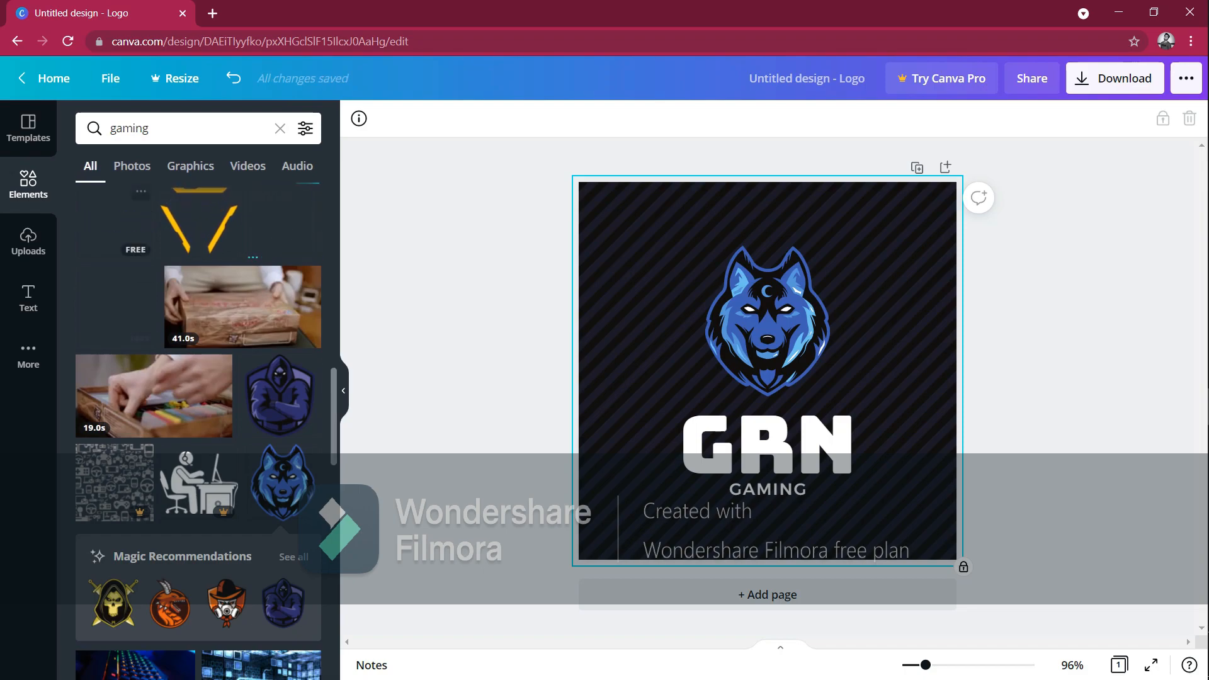
Try the B.R Shop template on the design and undo it.
left_click(29, 129)
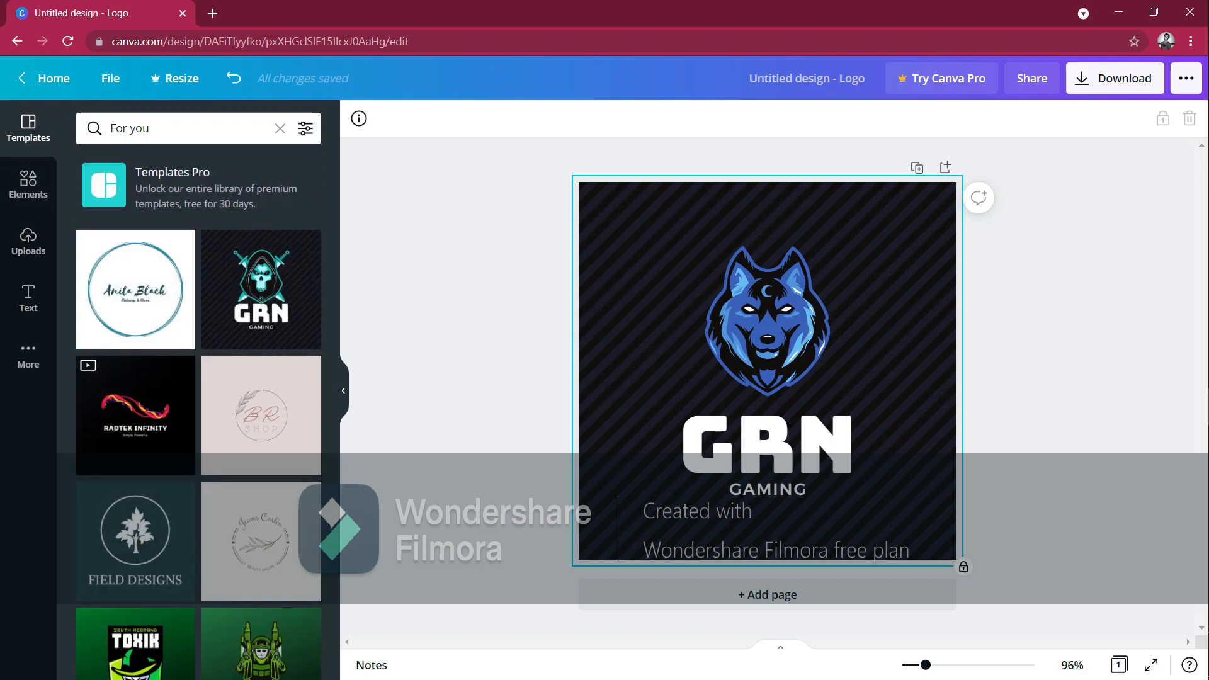
left_click(261, 413)
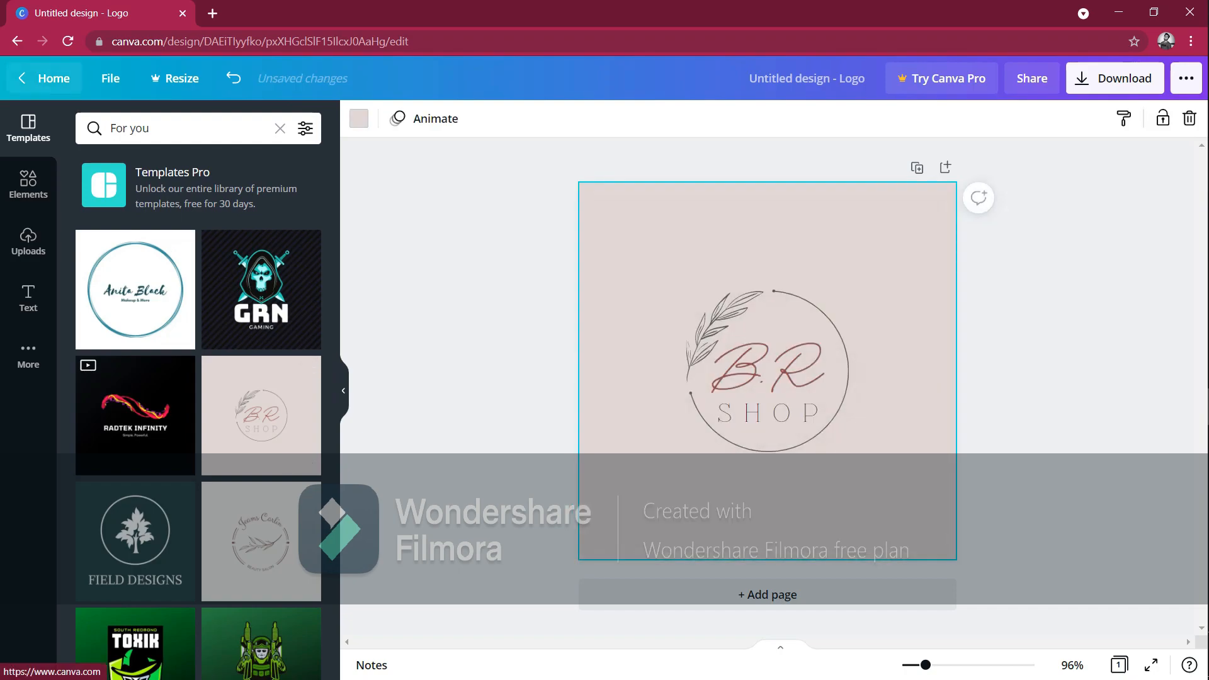
key("ctrl+z")
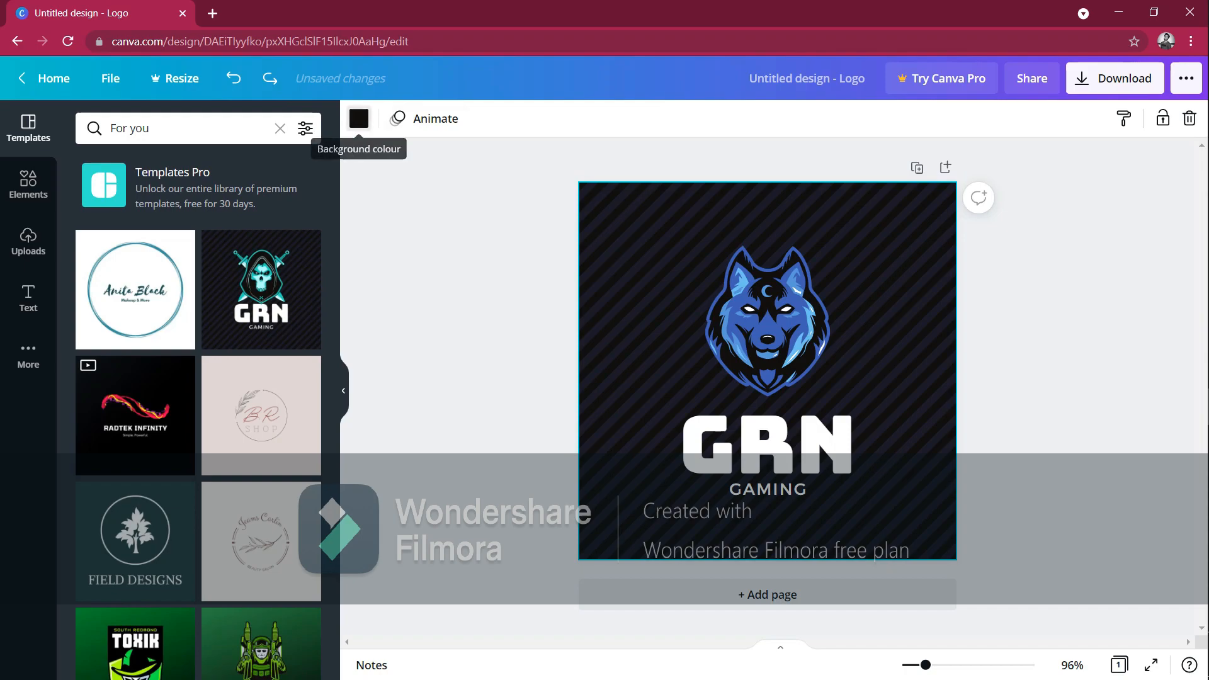
Try blue, purple, pink and coral as the logo's background colour, and set it to the default black.
left_click(359, 118)
left_click(219, 200)
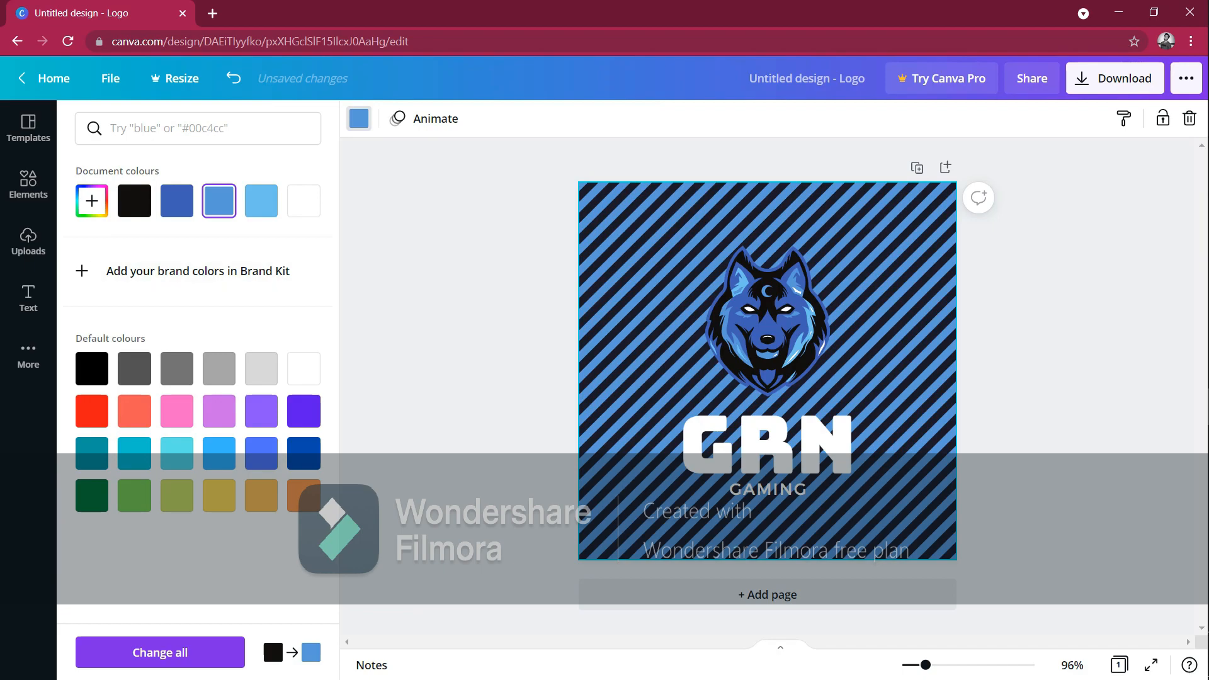
left_click(261, 411)
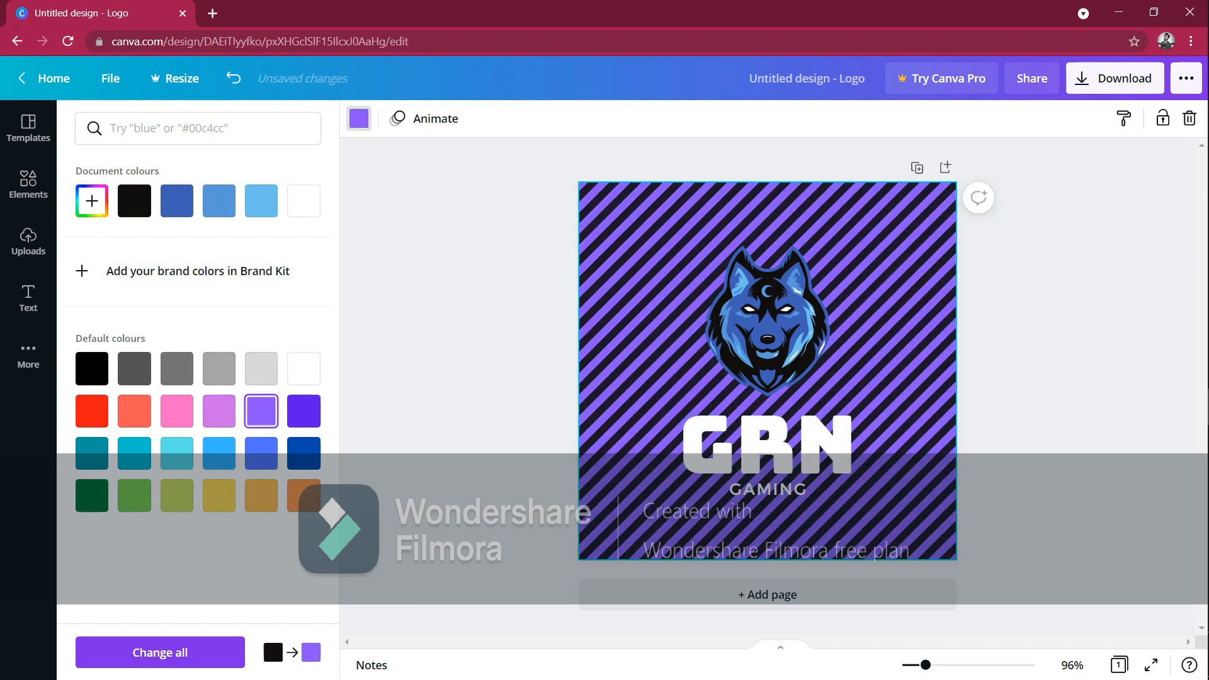
left_click(176, 411)
left_click(134, 411)
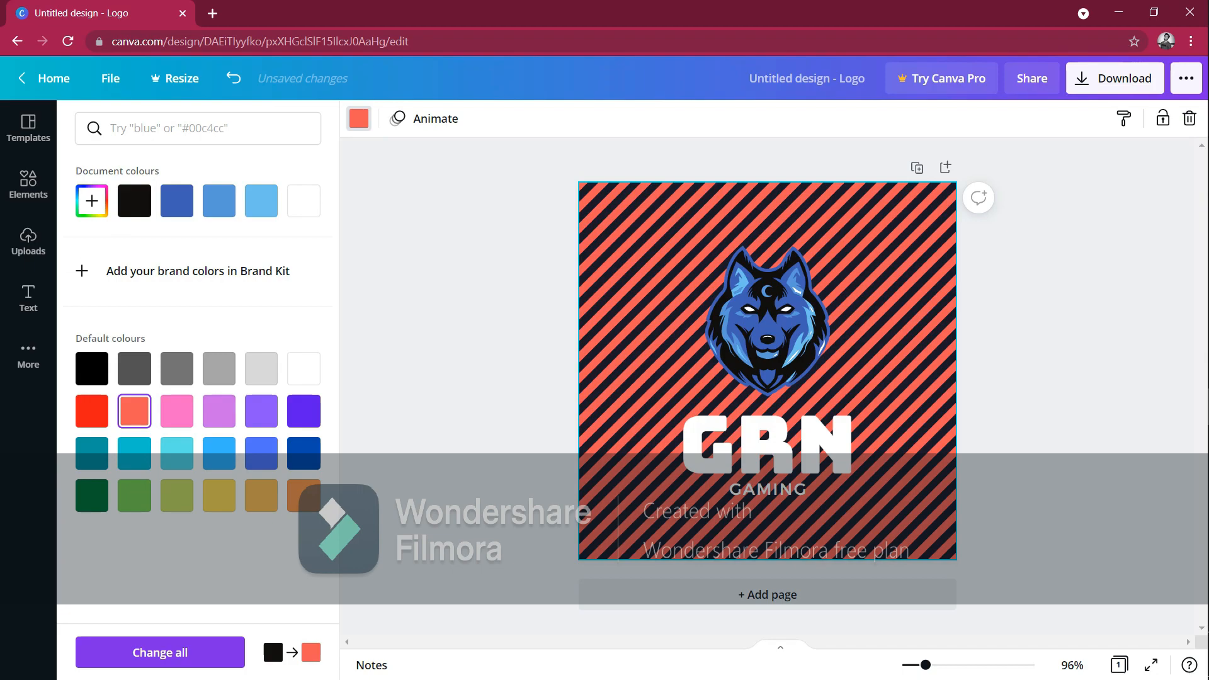
left_click(92, 368)
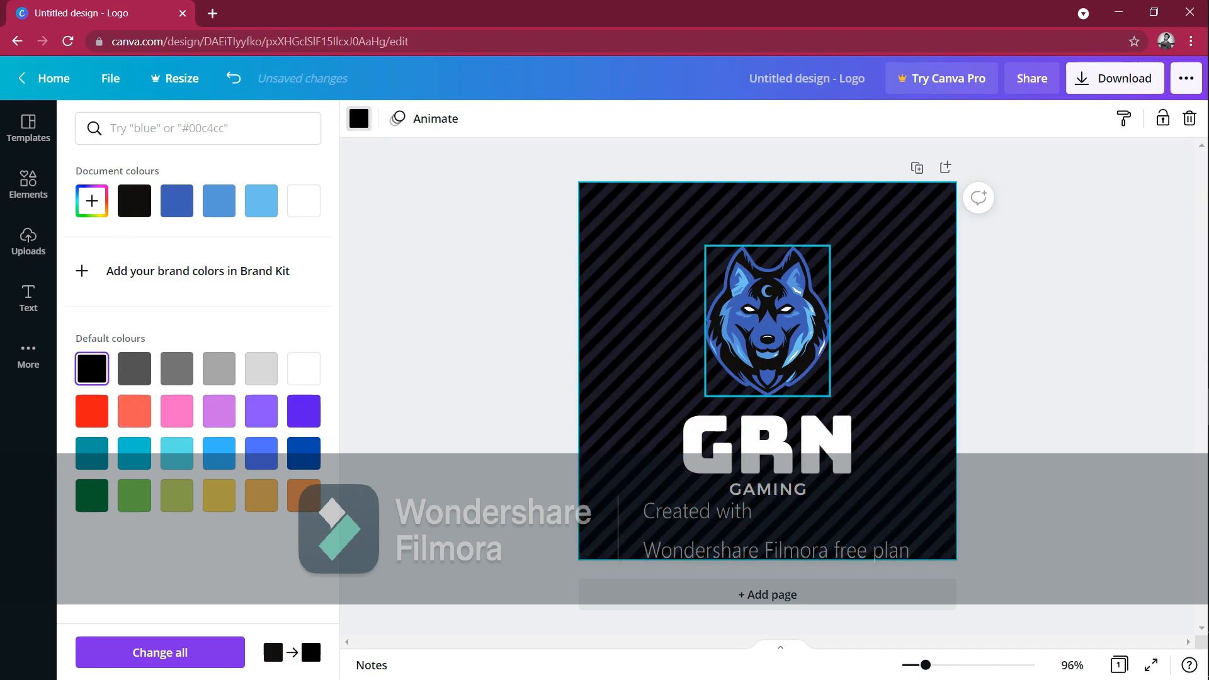
Enlarge the wolf head slightly and shift it a little up and to the left above the GRN text.
left_click(765, 378)
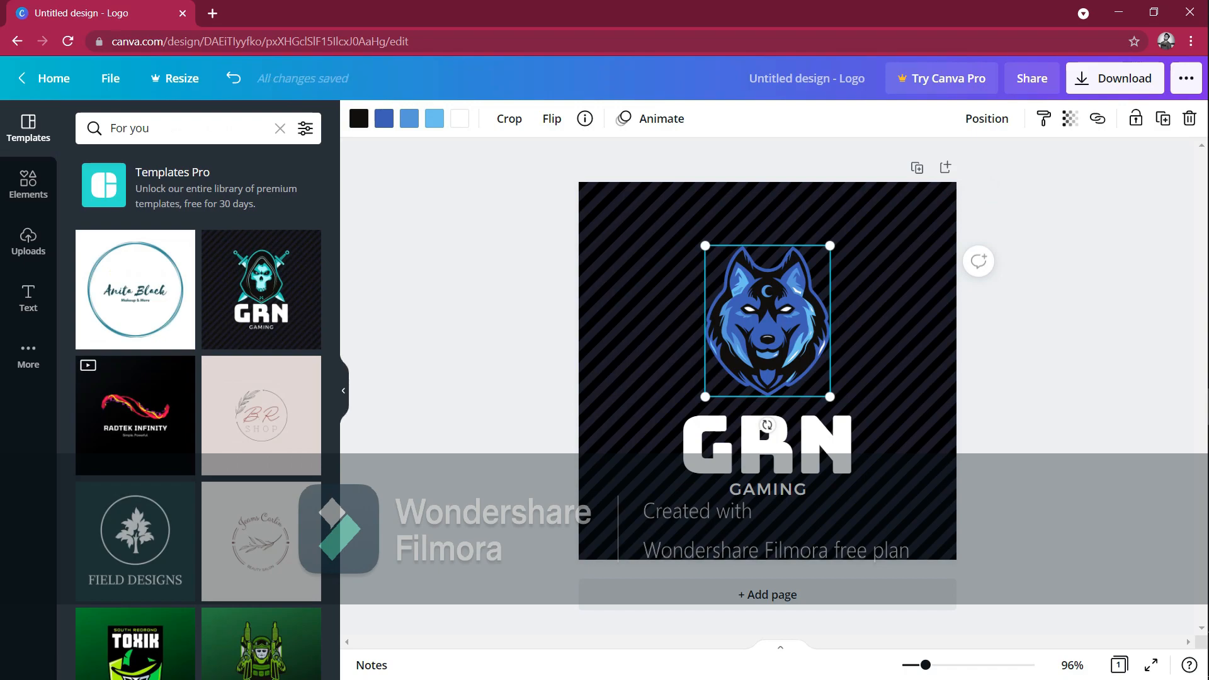
left_click_drag(829, 397, 835, 402)
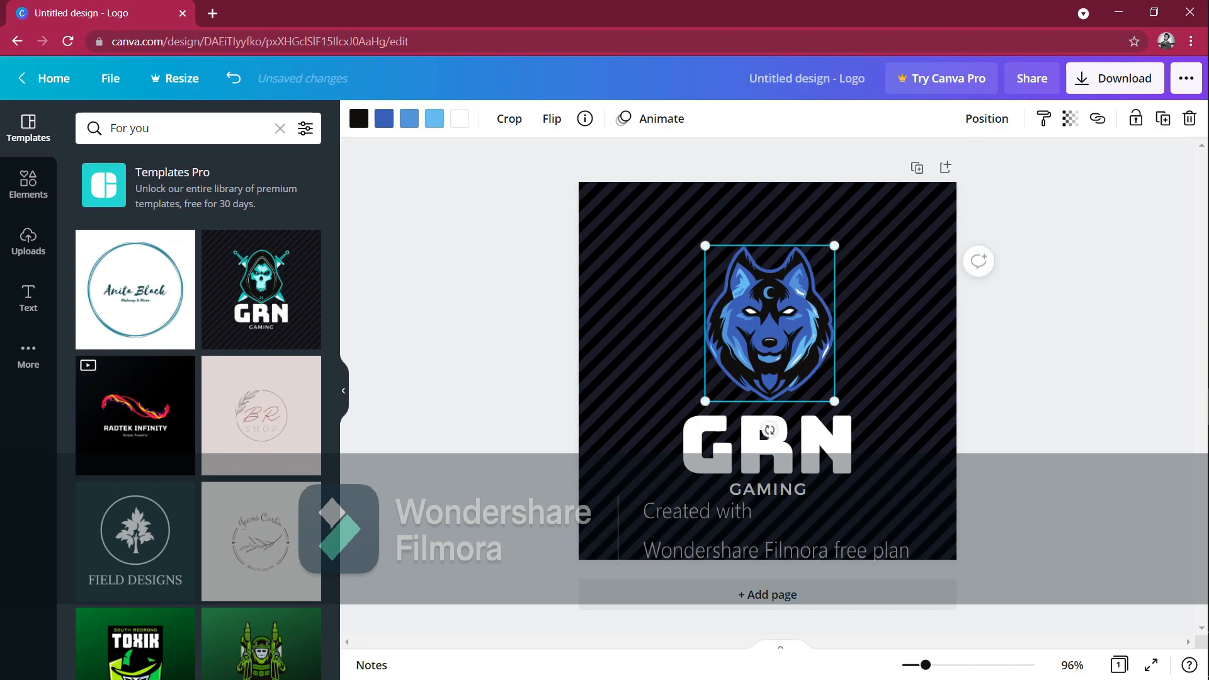
left_click_drag(769, 324, 761, 319)
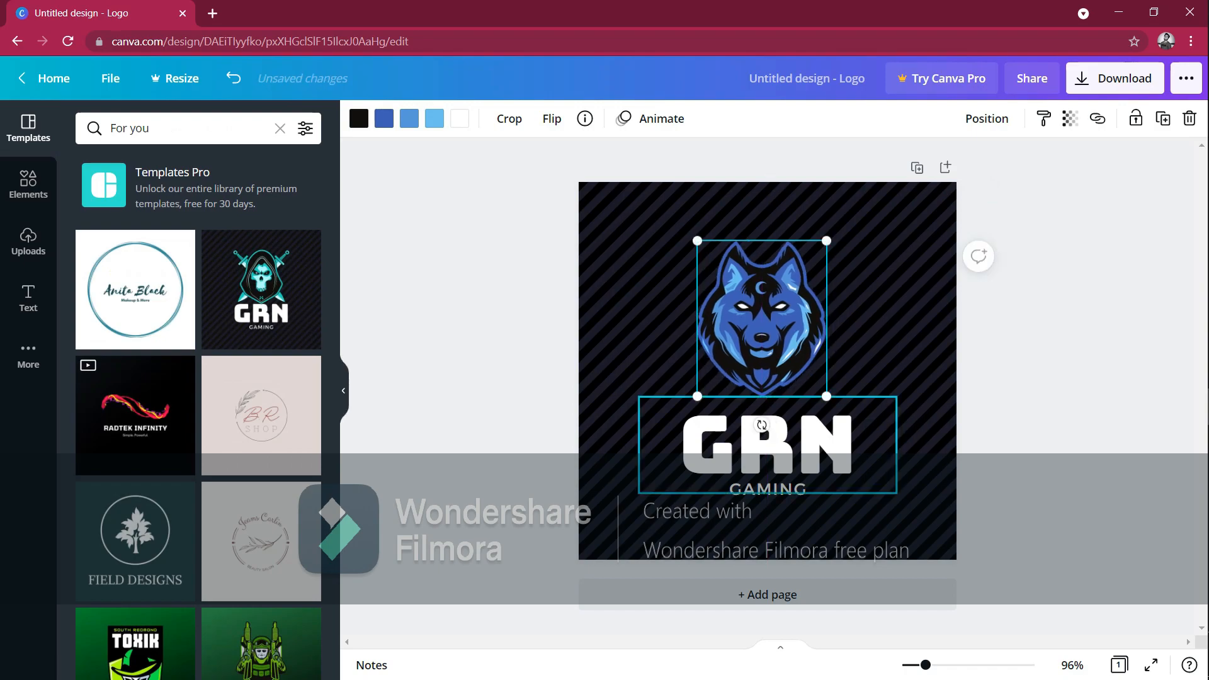
Replace the GRN text with WOLVERINE, widen its text box and scale it down to font size 27.7 on one line.
left_click(765, 444)
double_click(764, 435)
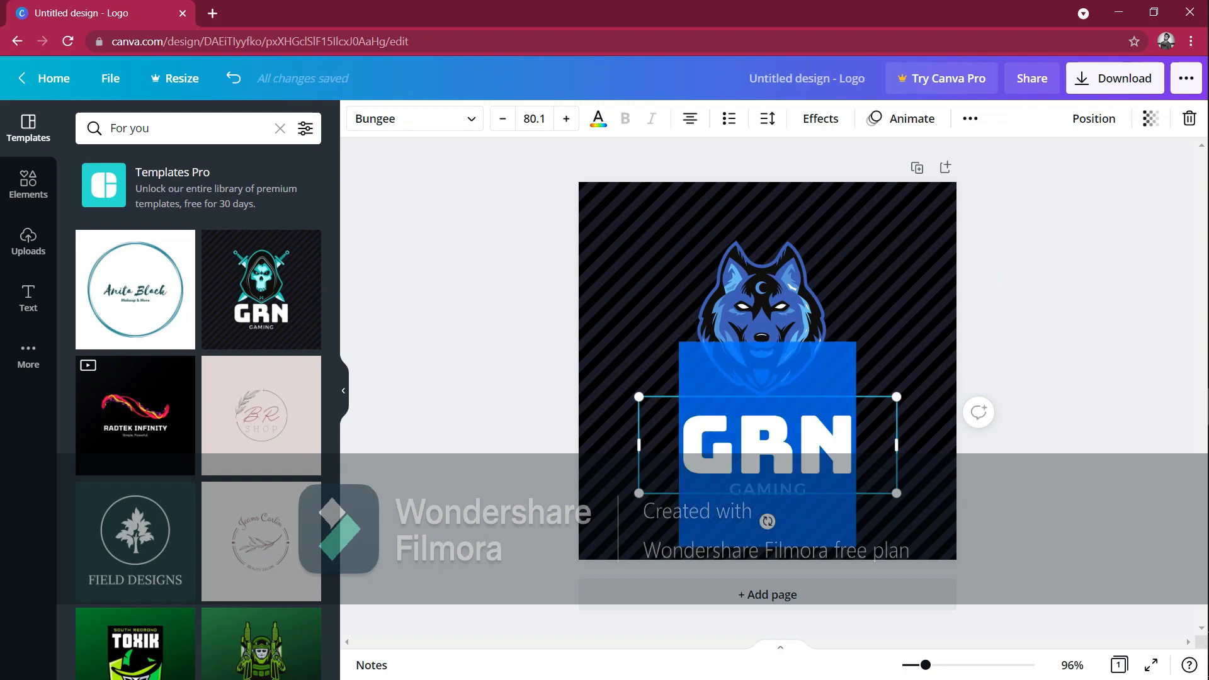
type("WOLVERI")
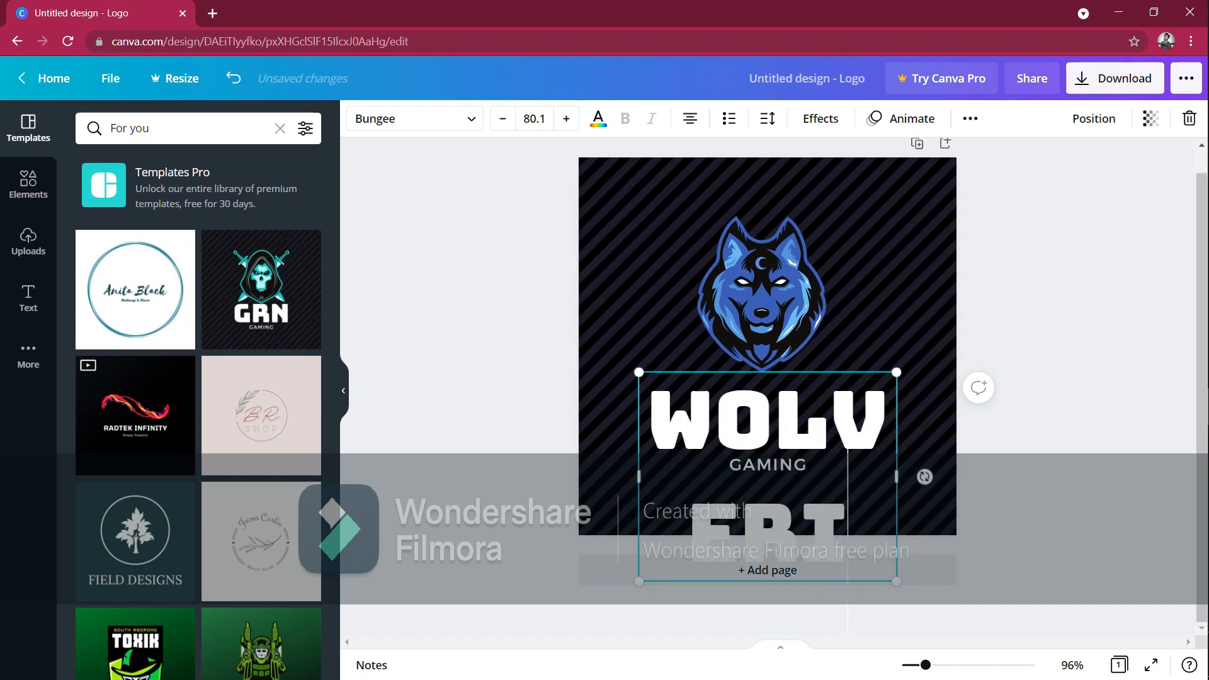
type("N")
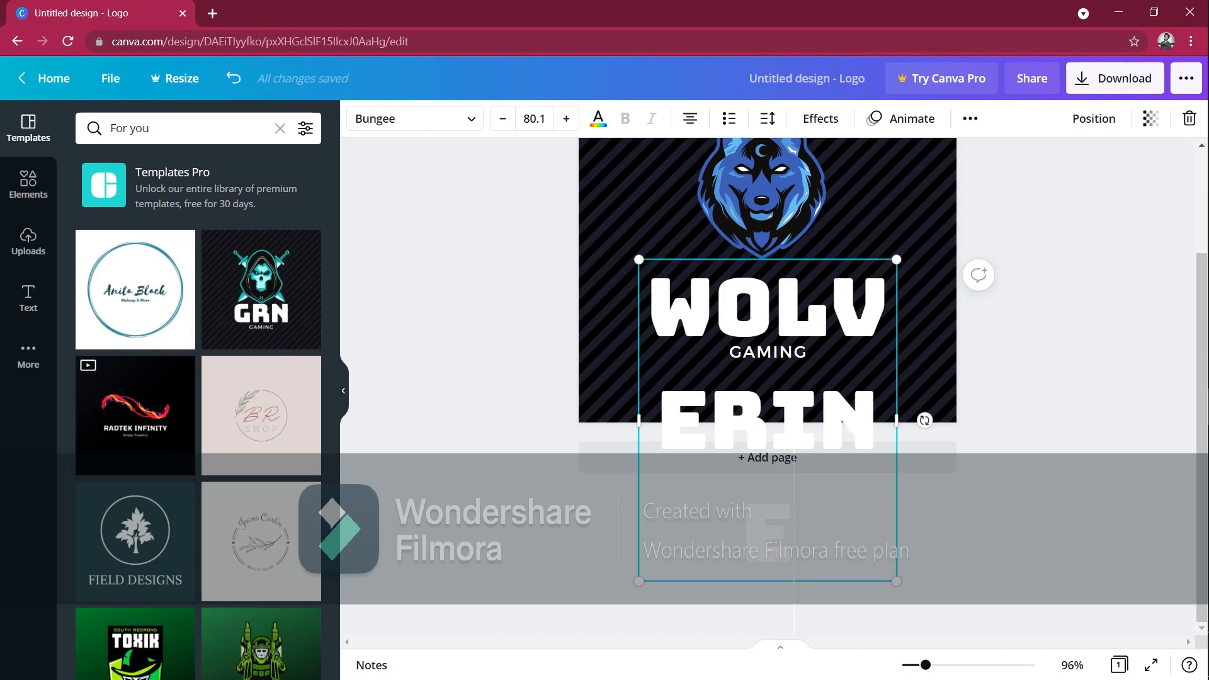
type("E")
left_click_drag(896, 419, 1042, 420)
left_click_drag(1041, 578, 865, 413)
Extend the title to WOLVERINE GAMING and resize its text box to bring the font size to 24.
type("GA")
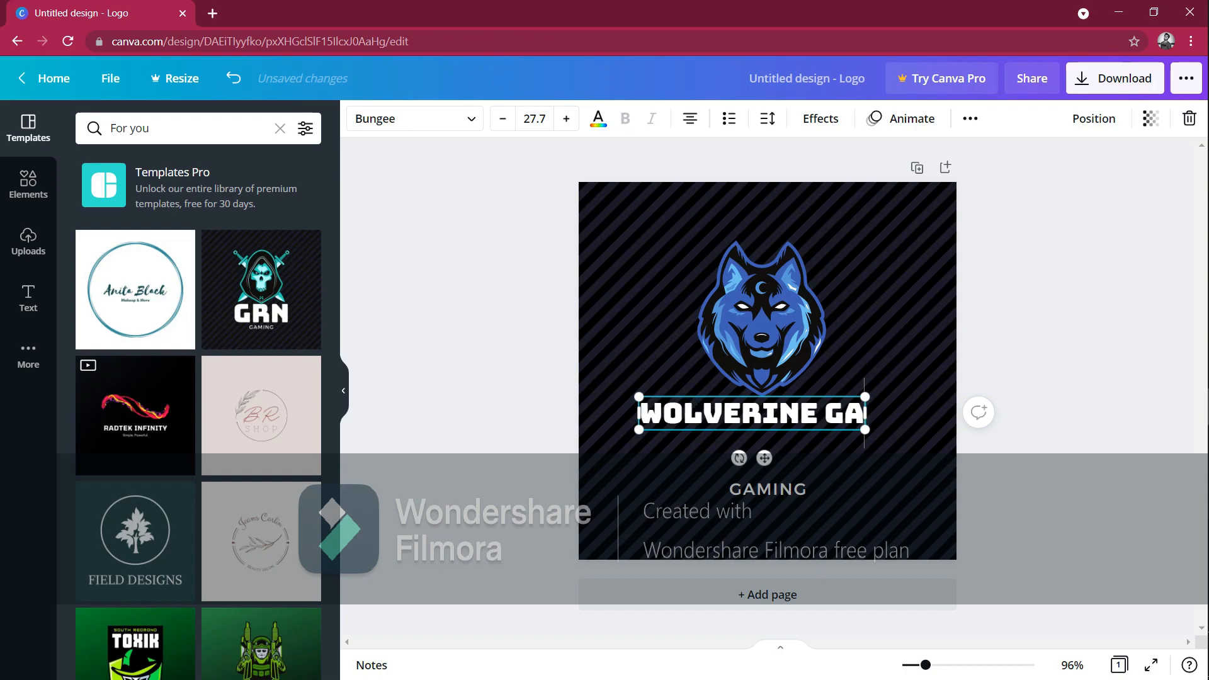
type("MIG")
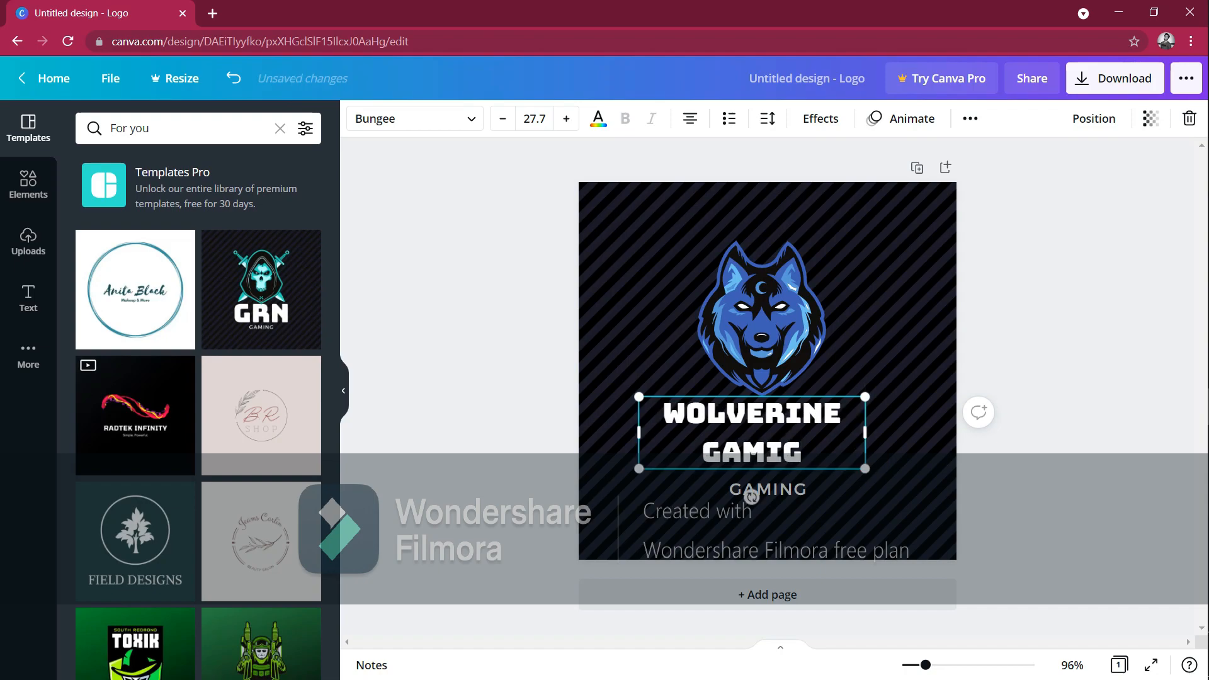
key("BackSpace")
type("NG")
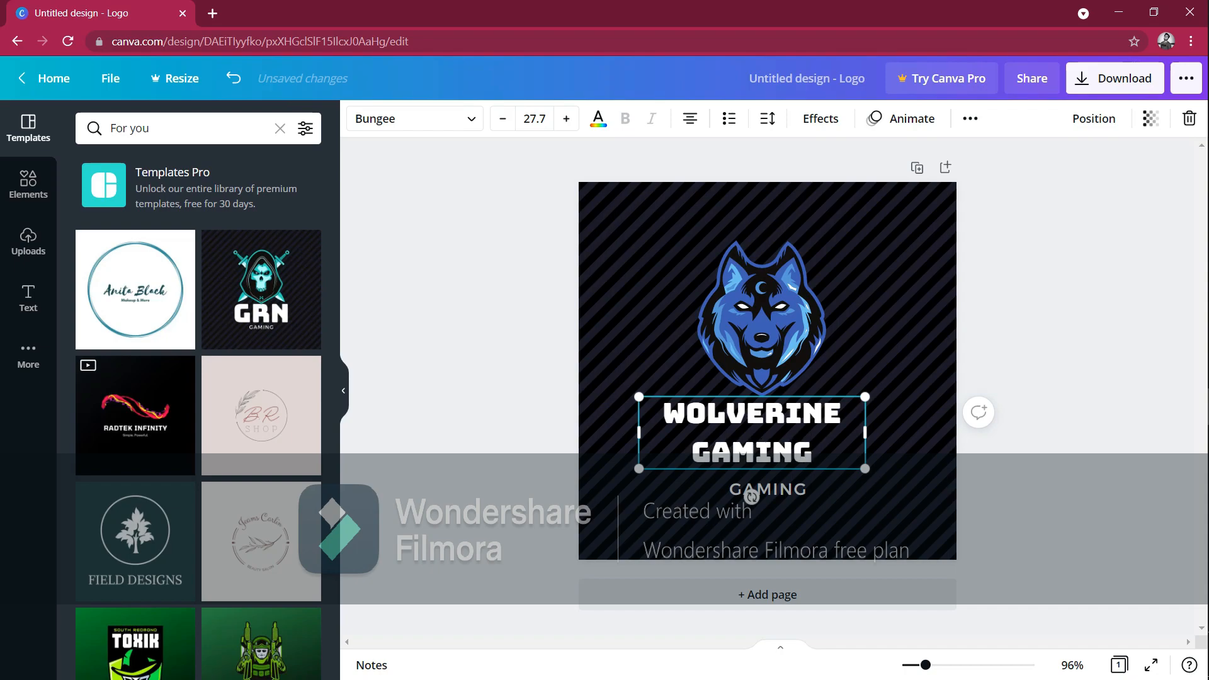
left_click_drag(865, 433, 907, 433)
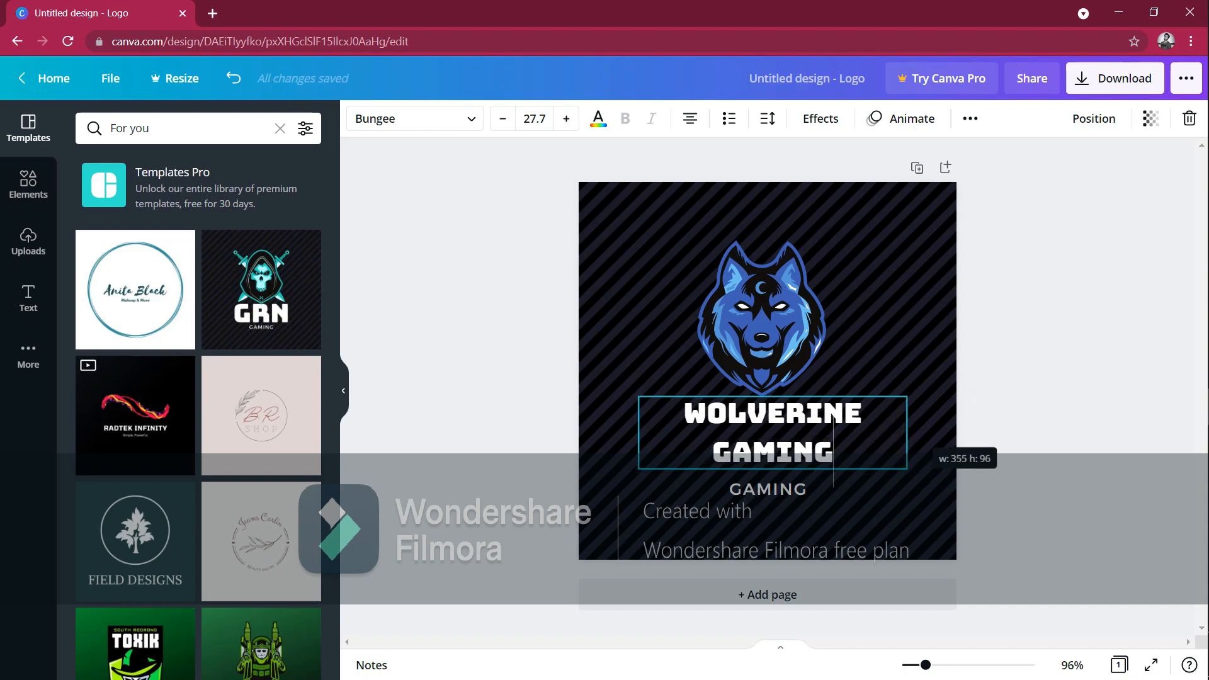
left_click_drag(906, 469, 871, 459)
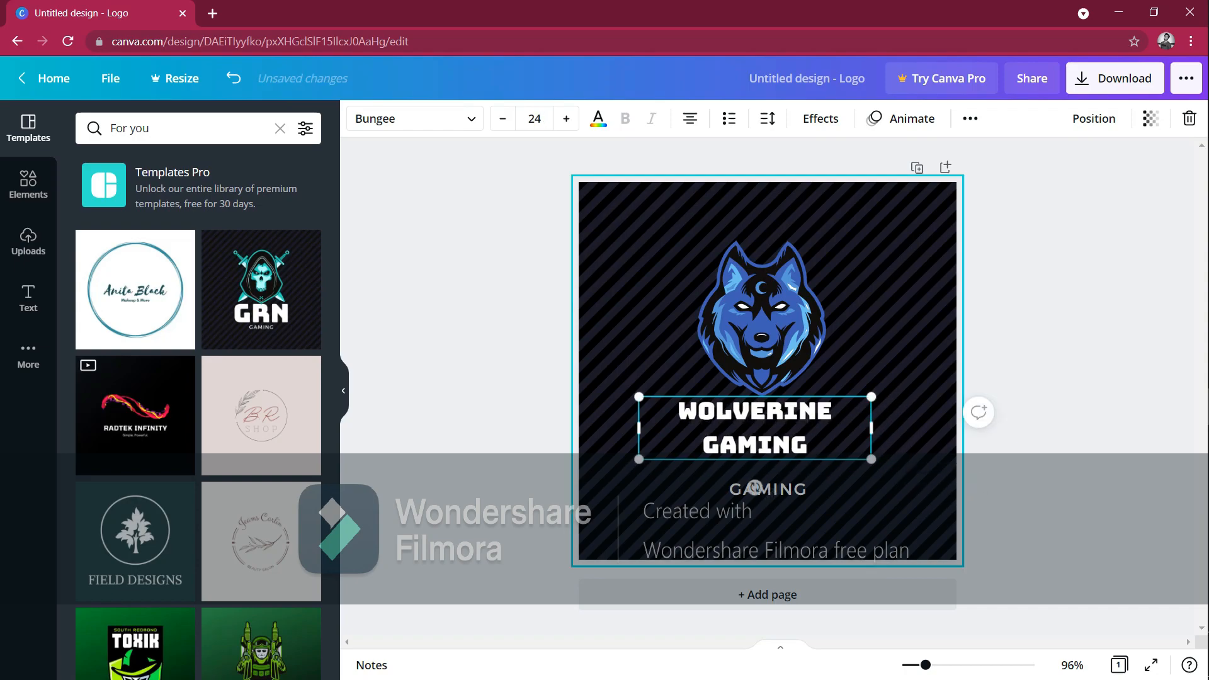
Delete the small GAMING subtitle and centre the WOLVERINE GAMING title slightly lower beneath the wolf head.
left_click(754, 488)
key("Delete")
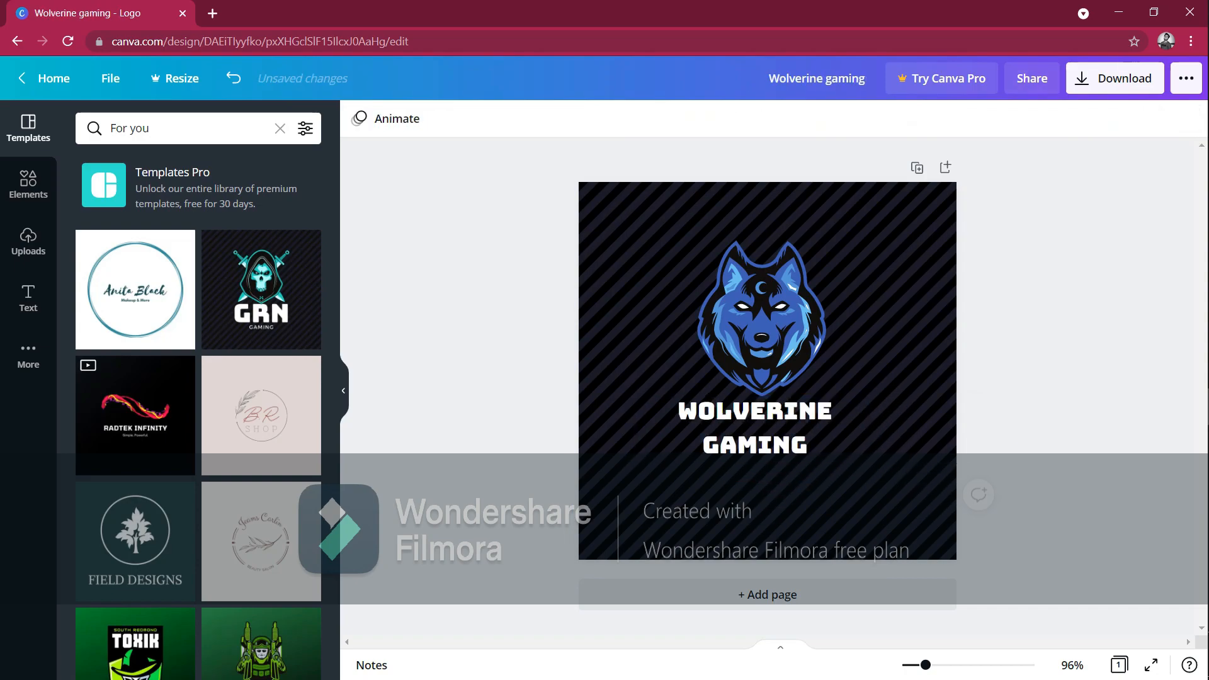
left_click(755, 428)
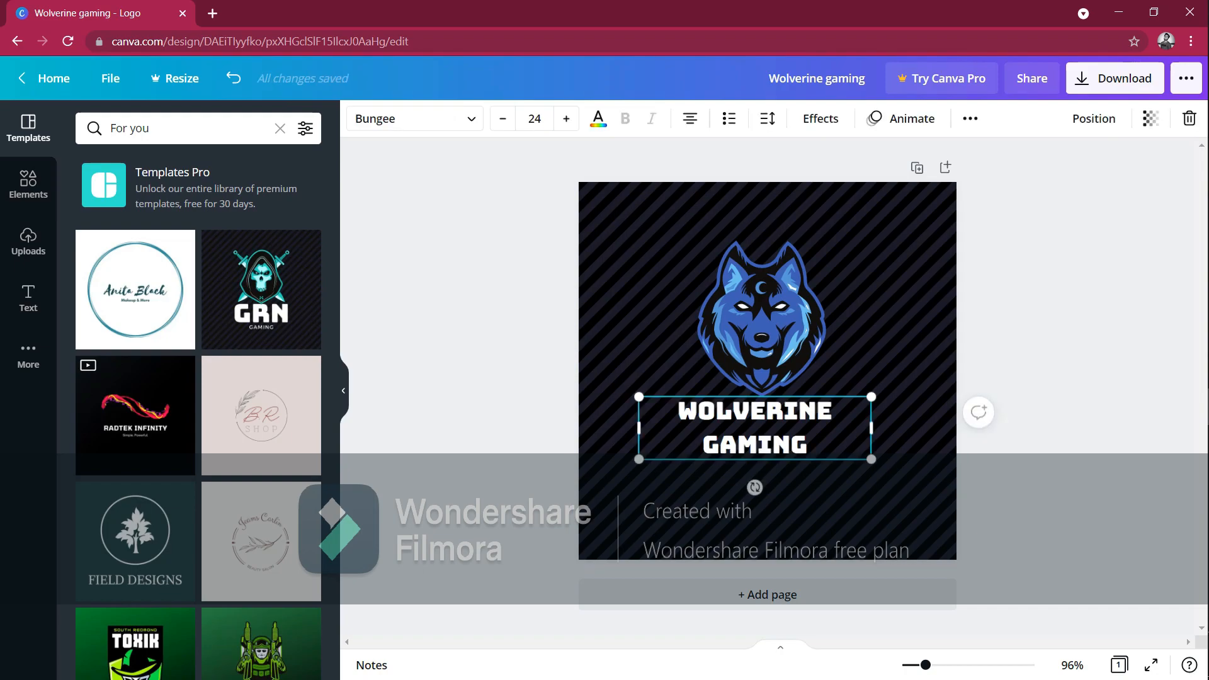
left_click_drag(755, 428, 761, 438)
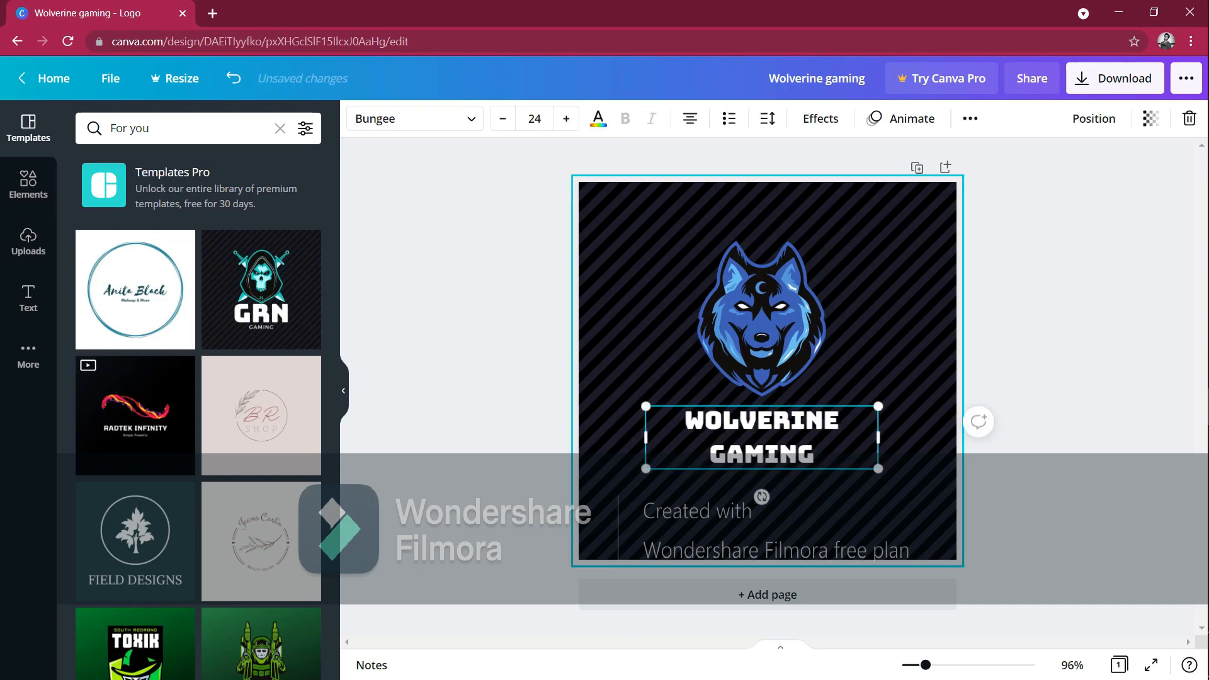
Try Alegreya, Anton, Cooper Hewitt, Josefin Sans Regular and Montserrat as the title's font, and set it back to Bungee.
left_click(412, 119)
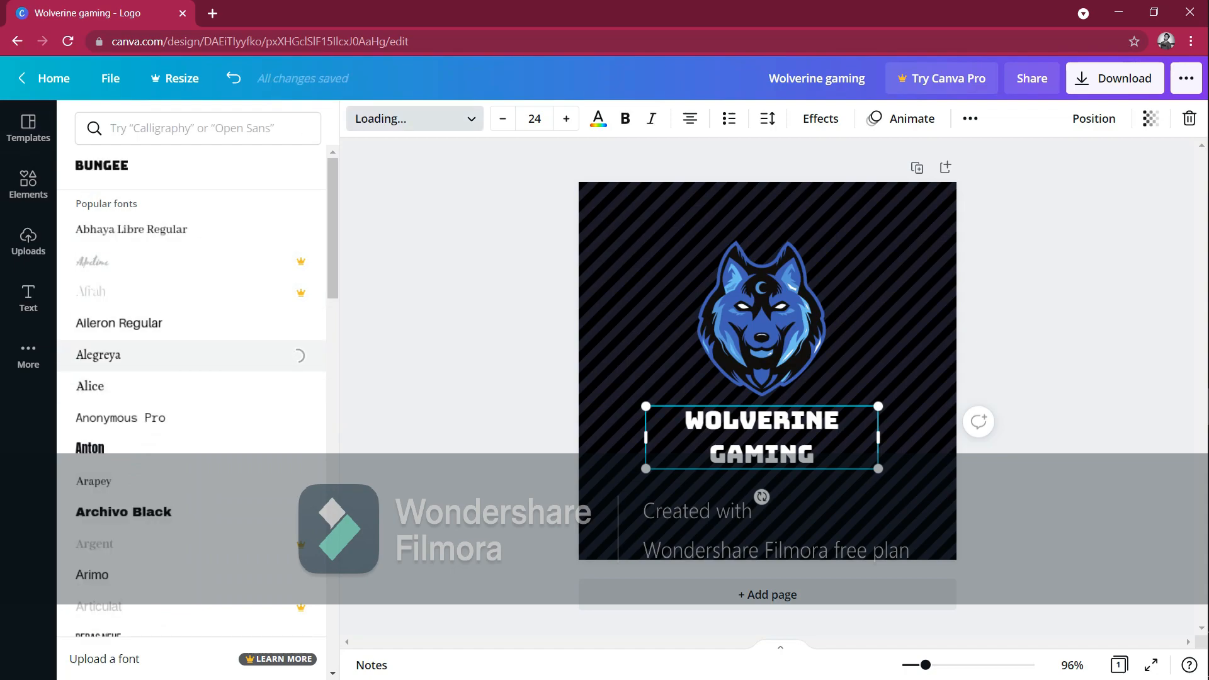
scroll(189, 356, "down", 3)
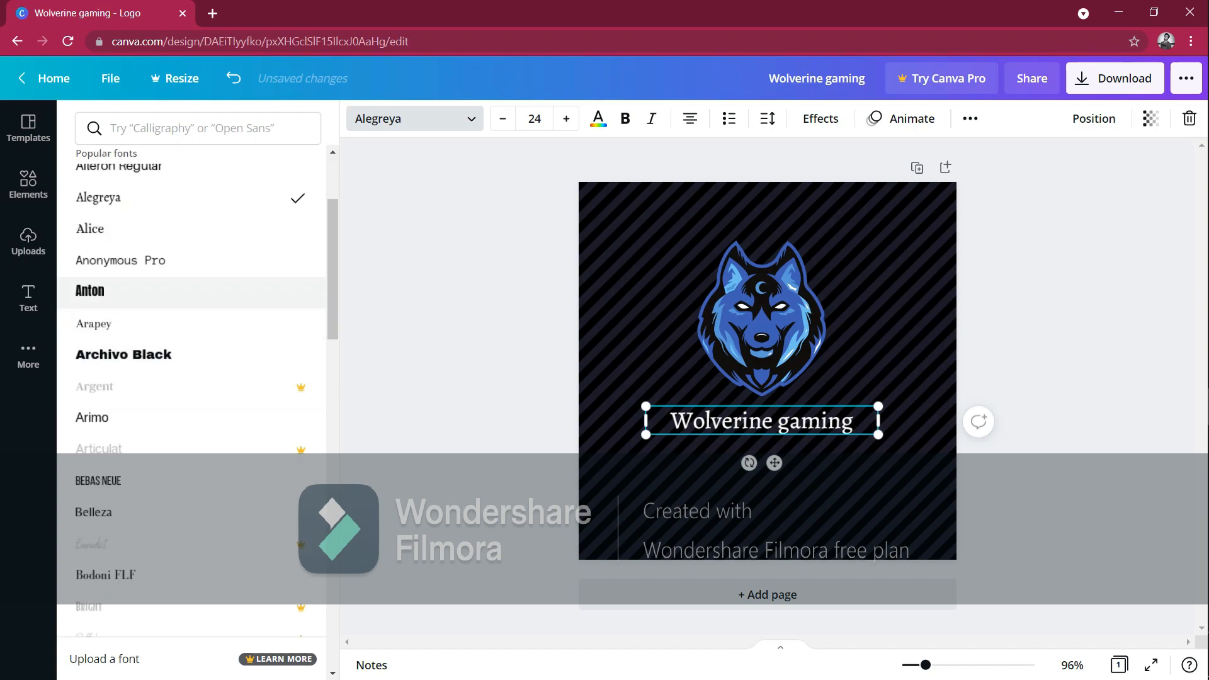
scroll(189, 265, "down", 5)
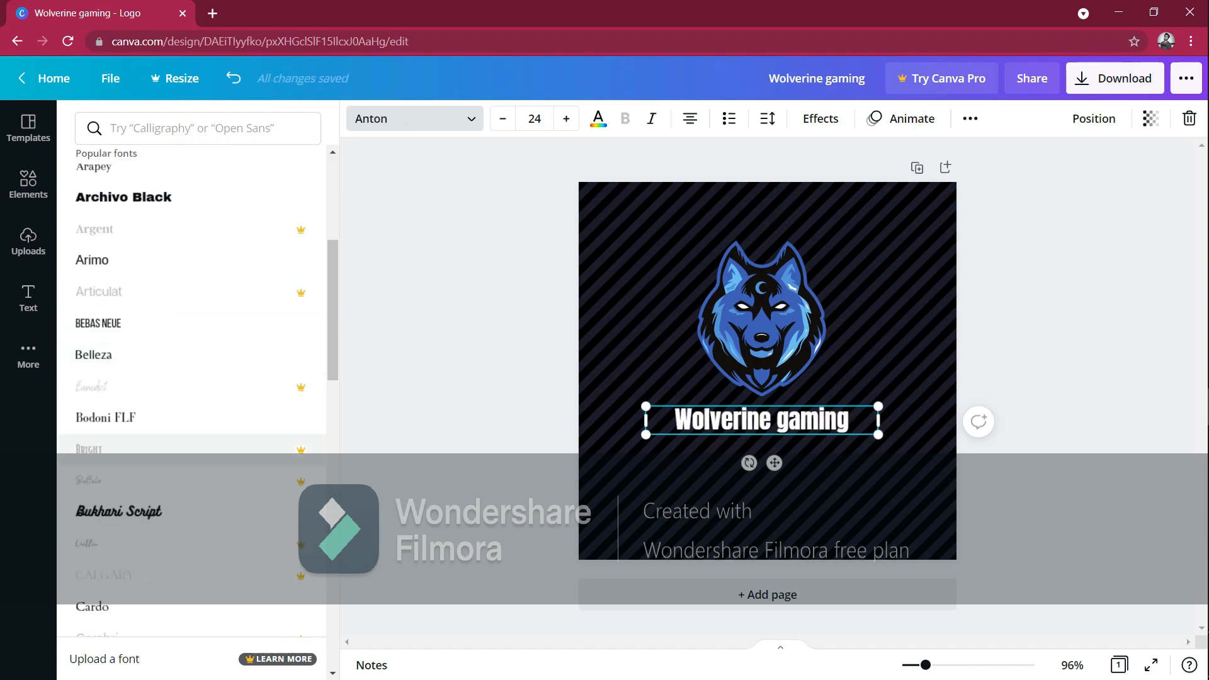
scroll(189, 370, "down", 6)
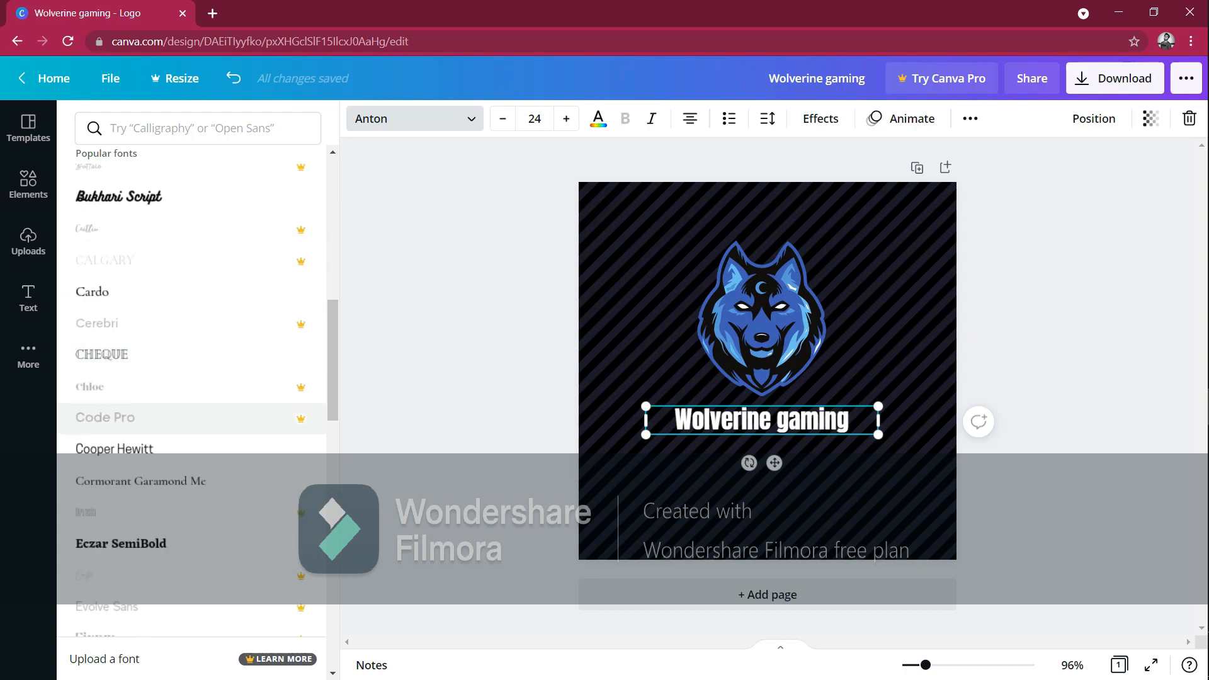
scroll(189, 378, "down", 4)
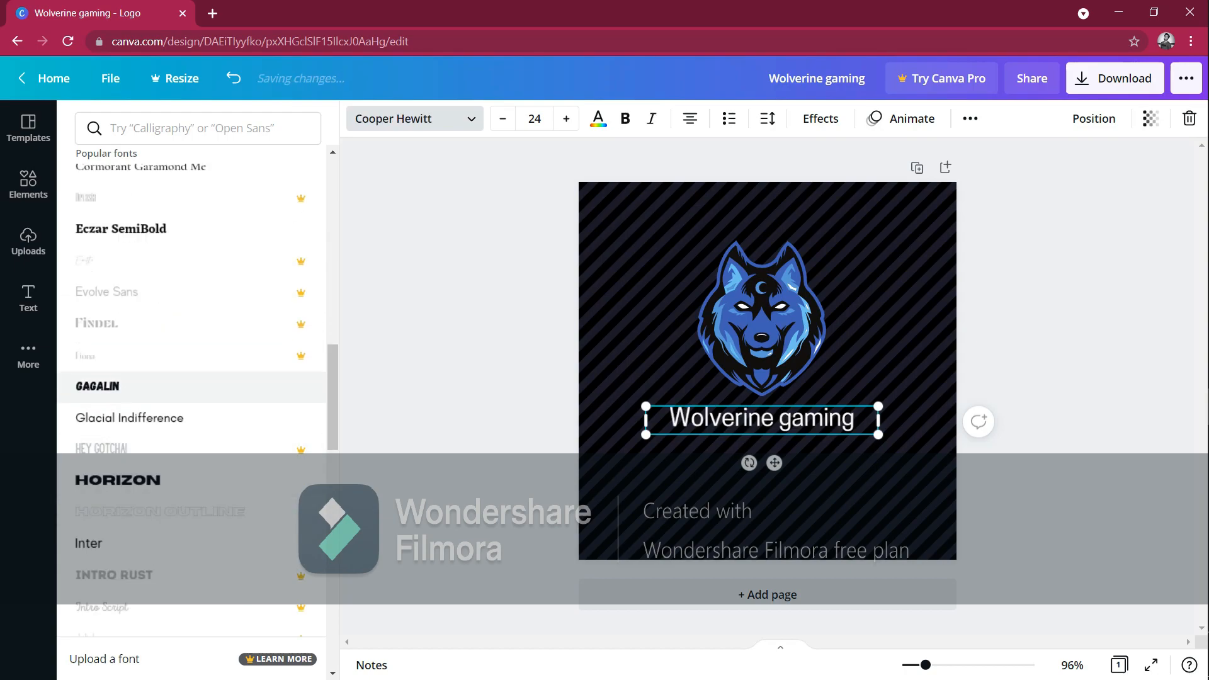
scroll(188, 409, "down", 4)
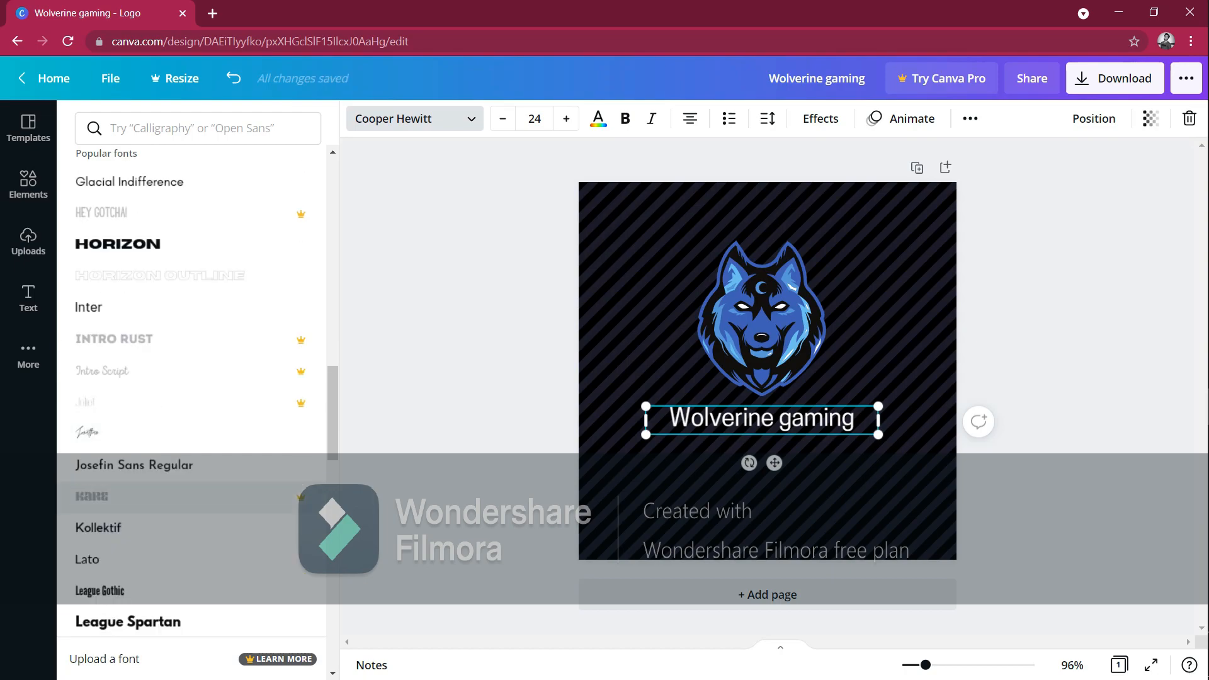
left_click(134, 465)
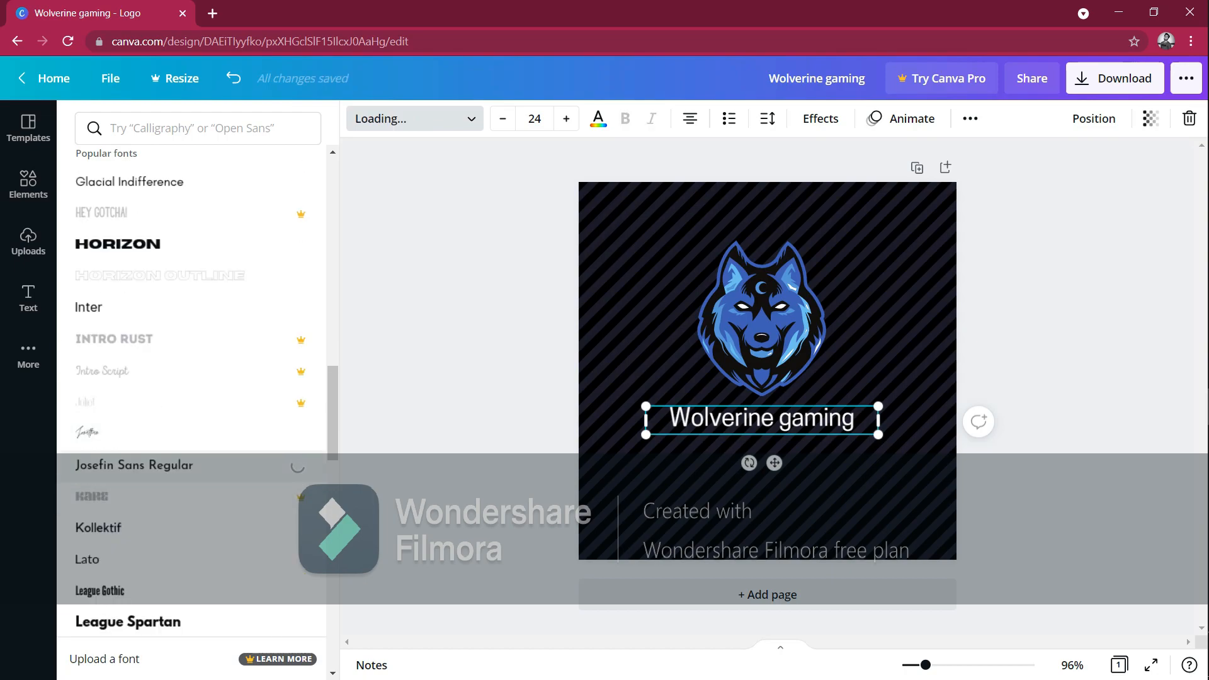
scroll(189, 453, "down", 6)
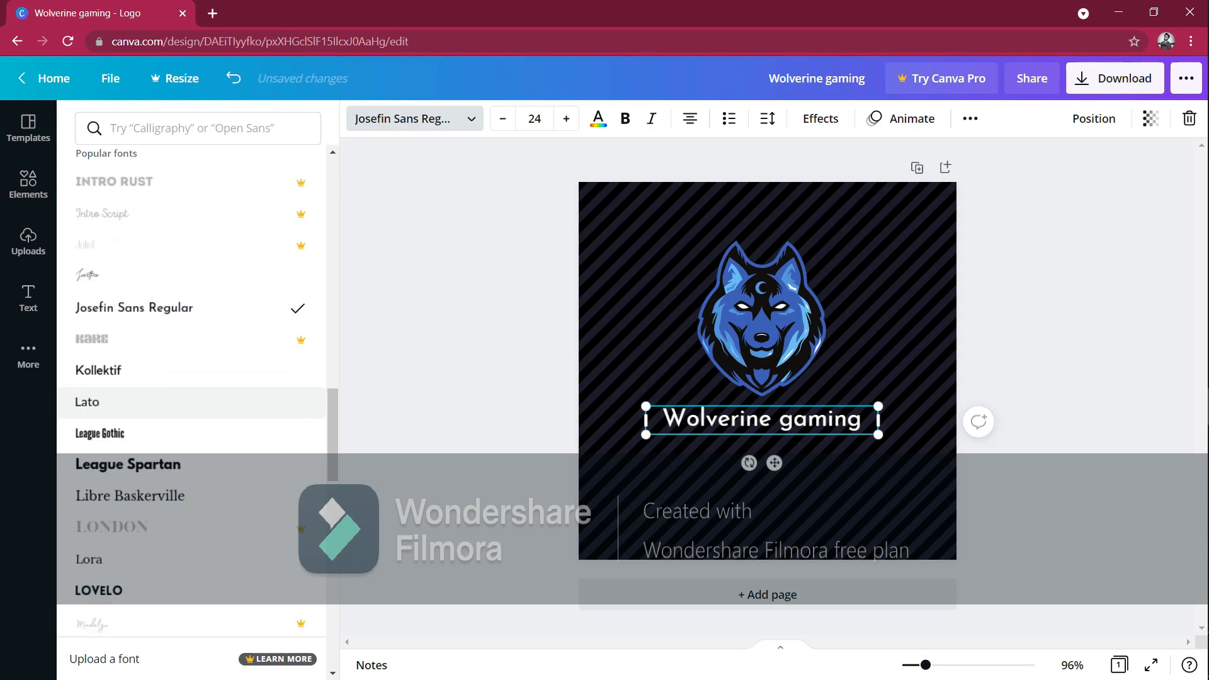
scroll(189, 448, "down", 1)
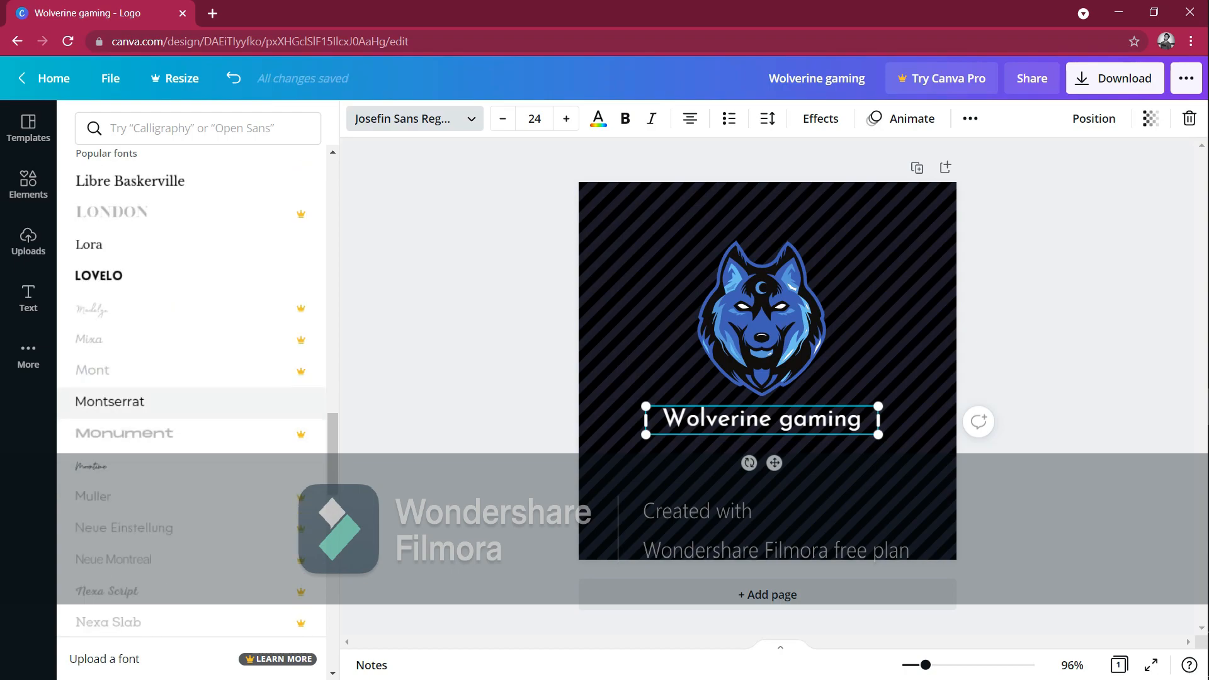
left_click(110, 401)
scroll(189, 401, "down", 6)
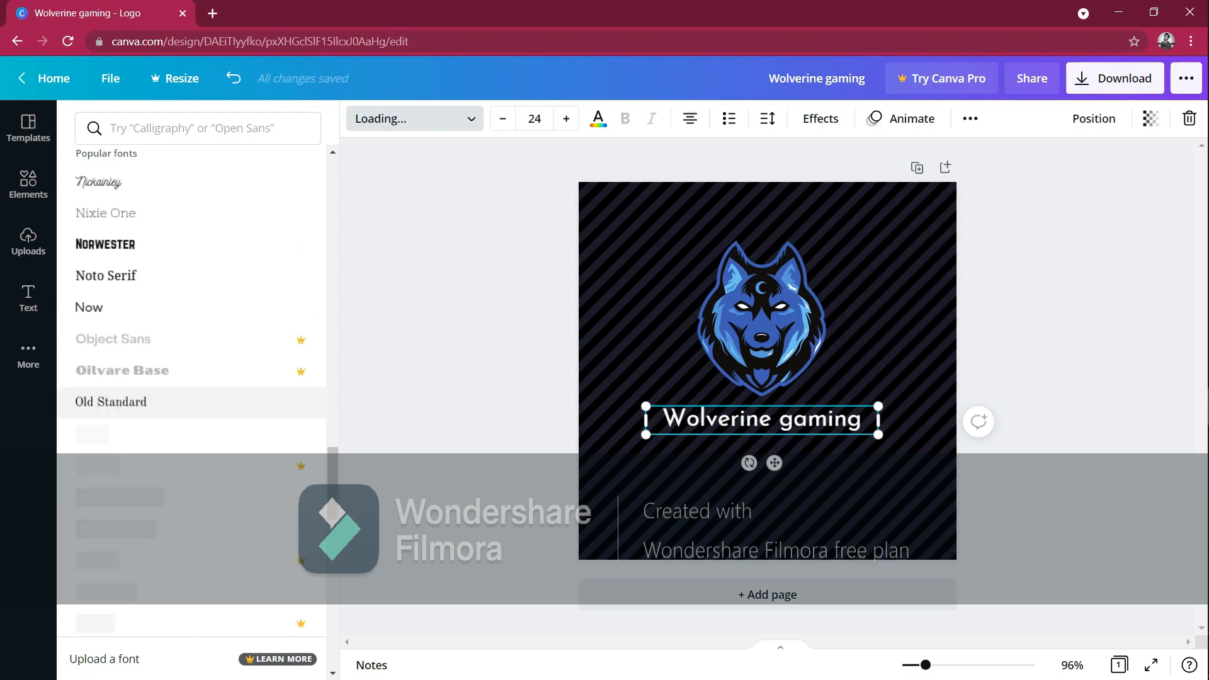
scroll(189, 401, "up", 8)
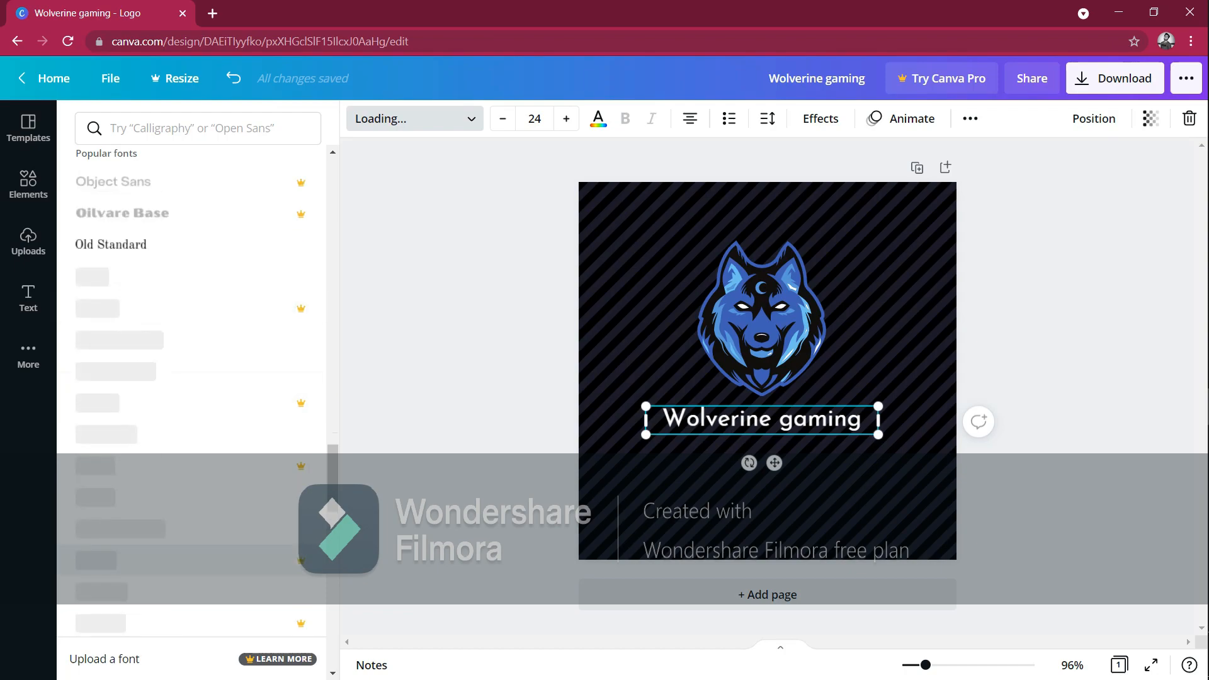
scroll(188, 401, "up", 20)
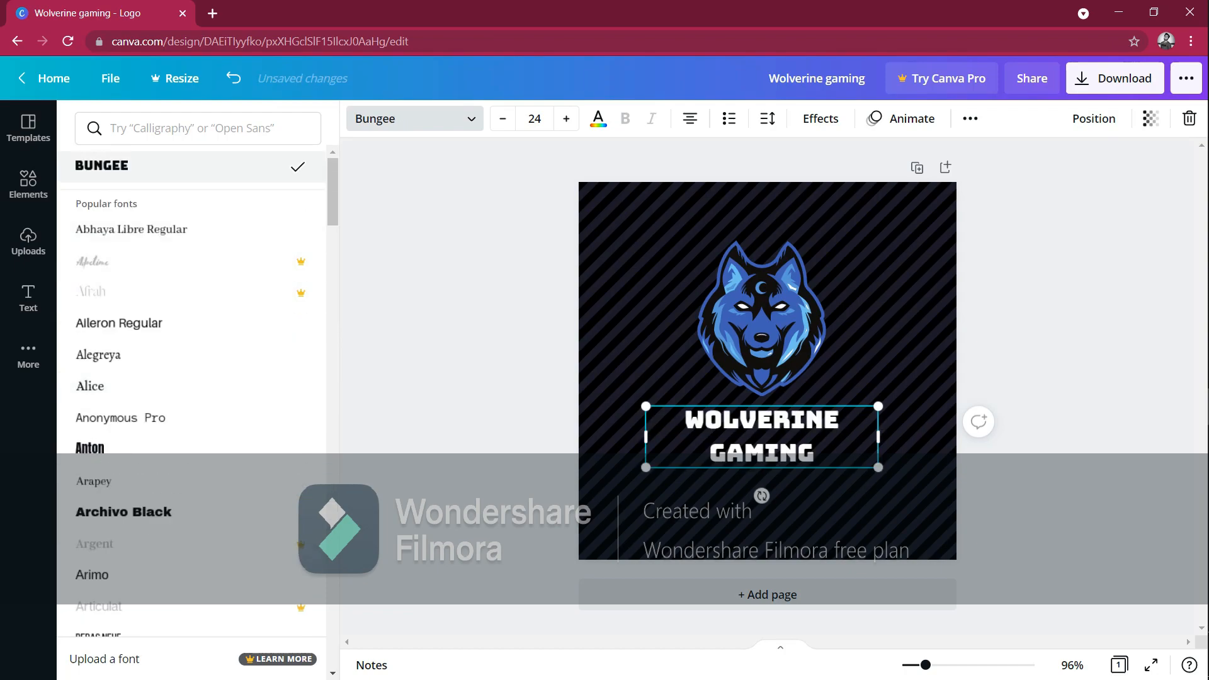
Recolour the wolf head, changing its dark blue to red, its medium blue to green and its light blue to a stronger blue.
left_click(762, 318)
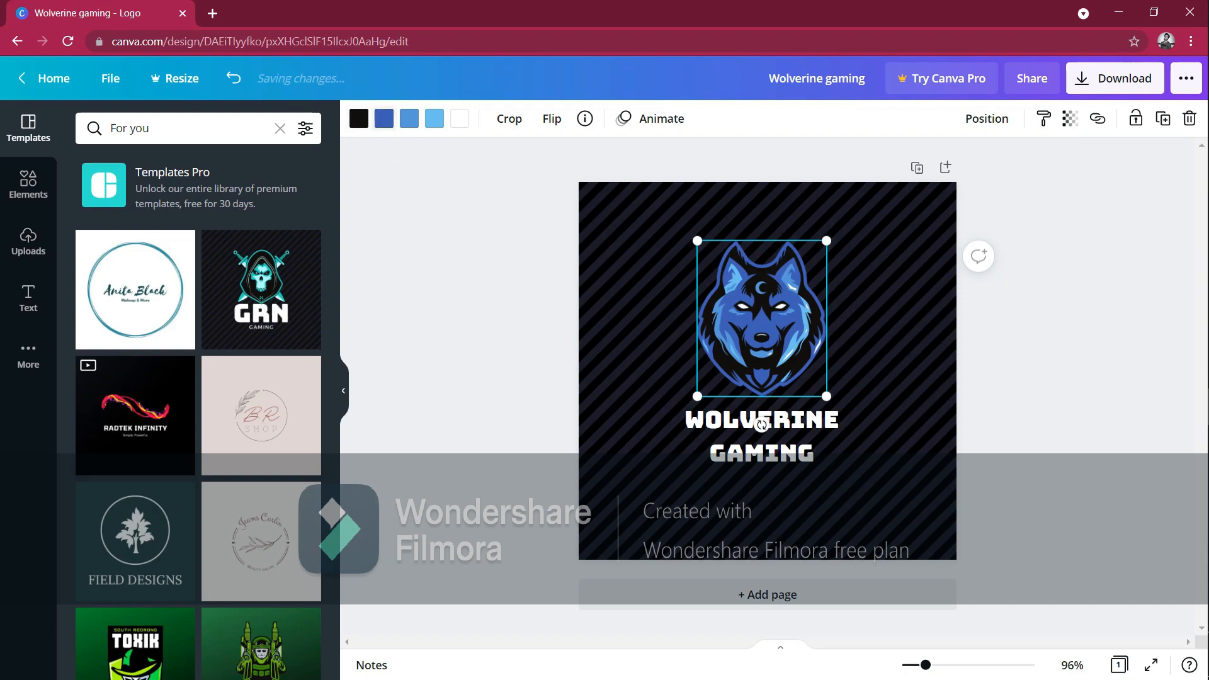
left_click(384, 118)
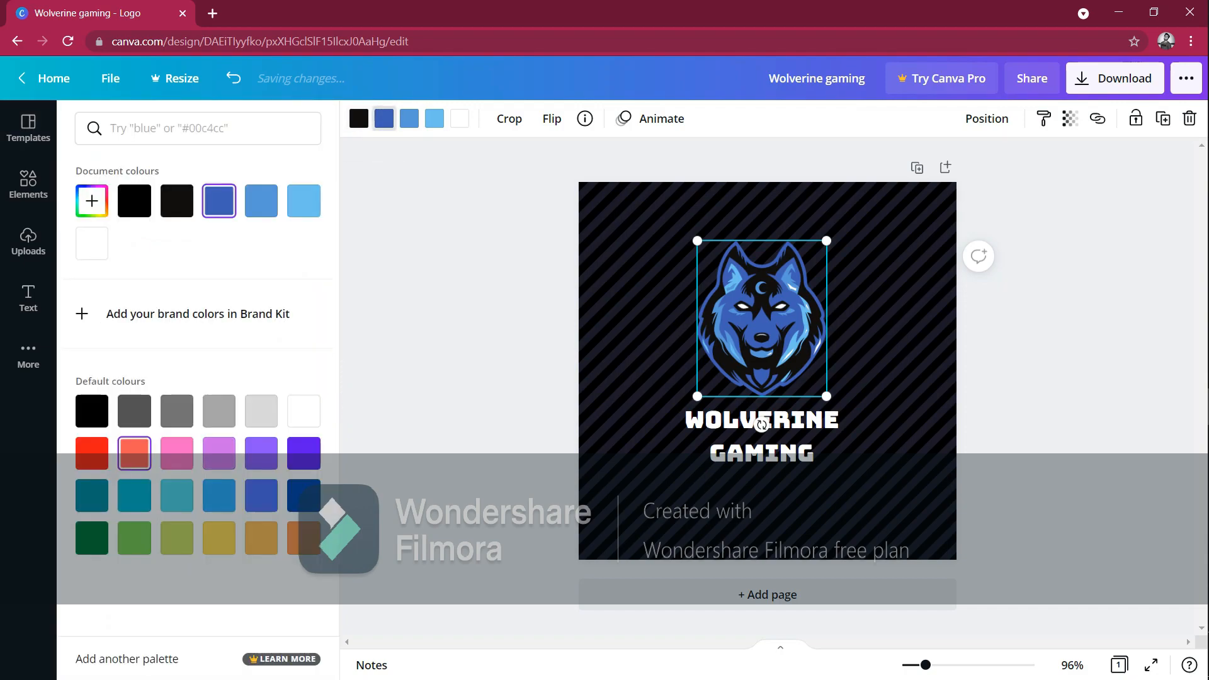
left_click(92, 452)
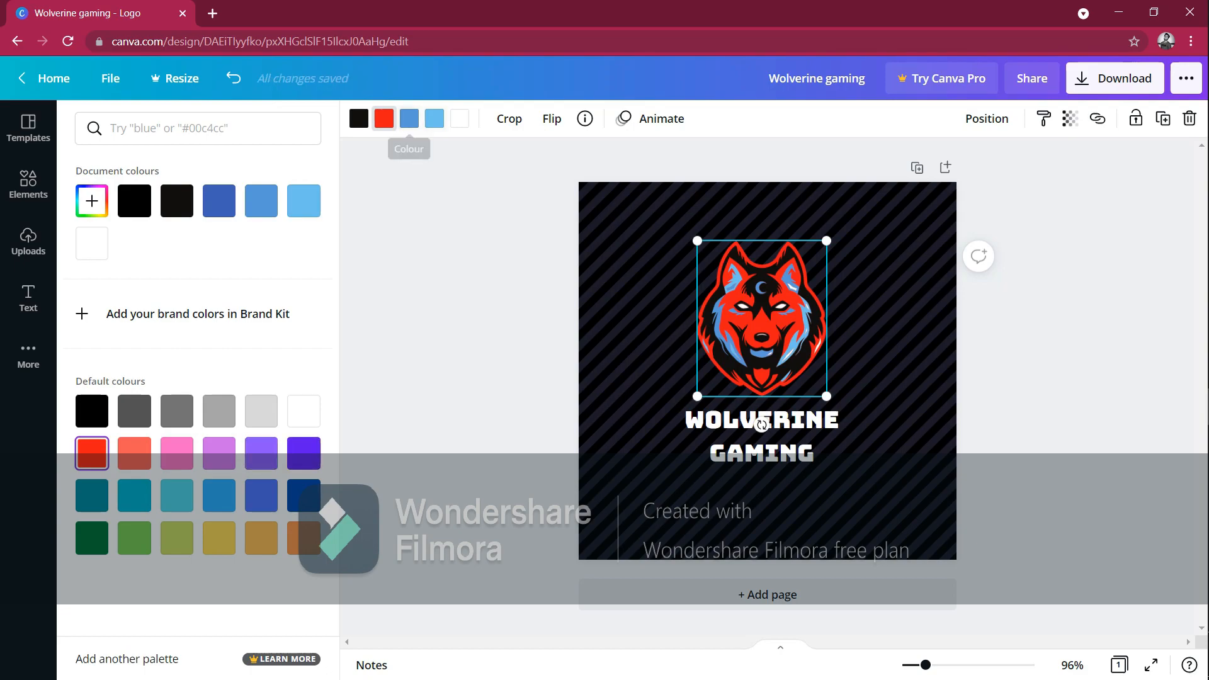
left_click(409, 118)
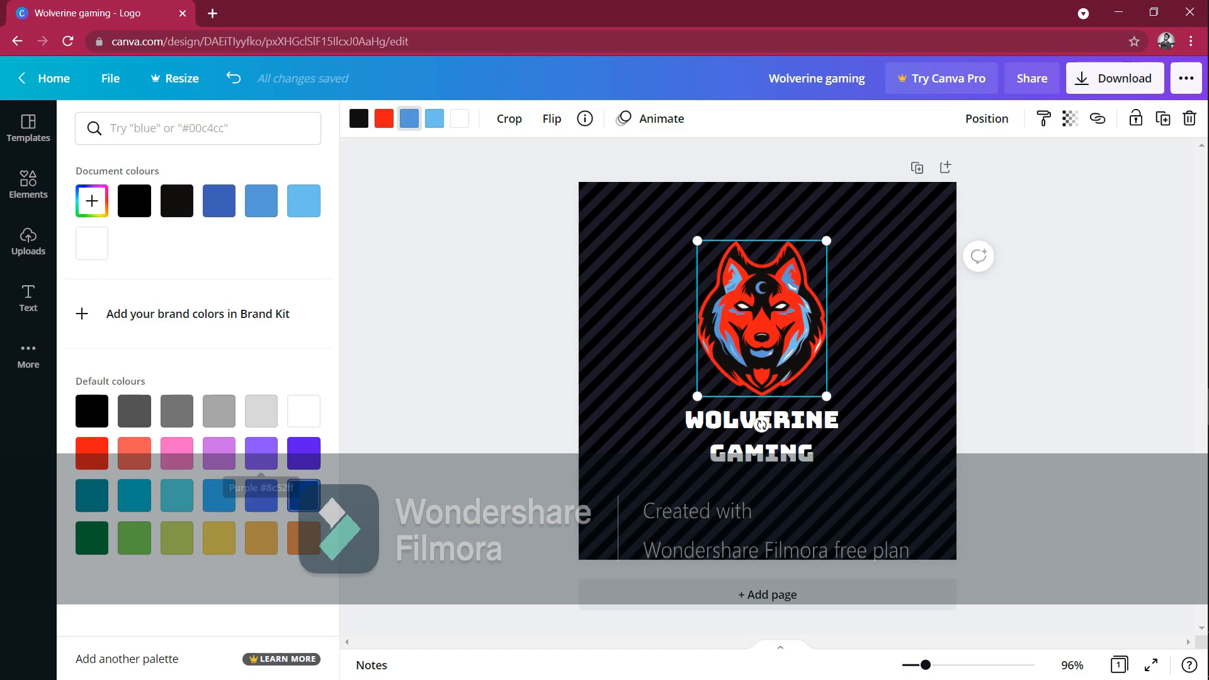
left_click(92, 537)
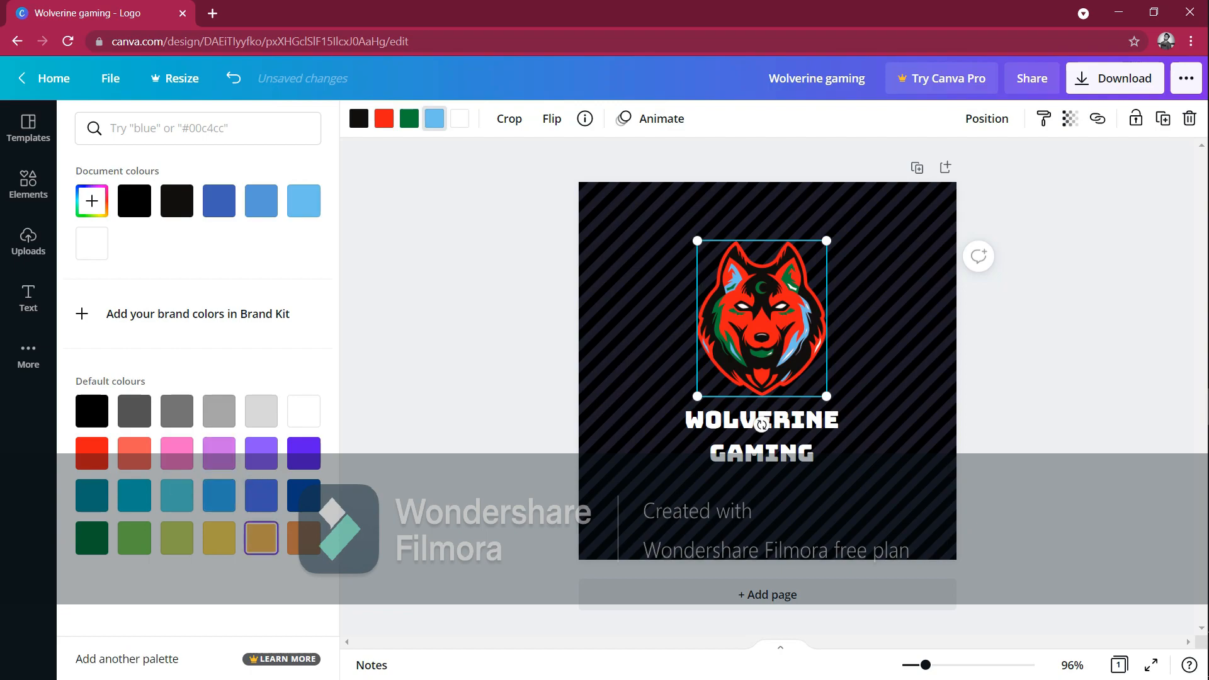
left_click(261, 537)
key("ctrl+z")
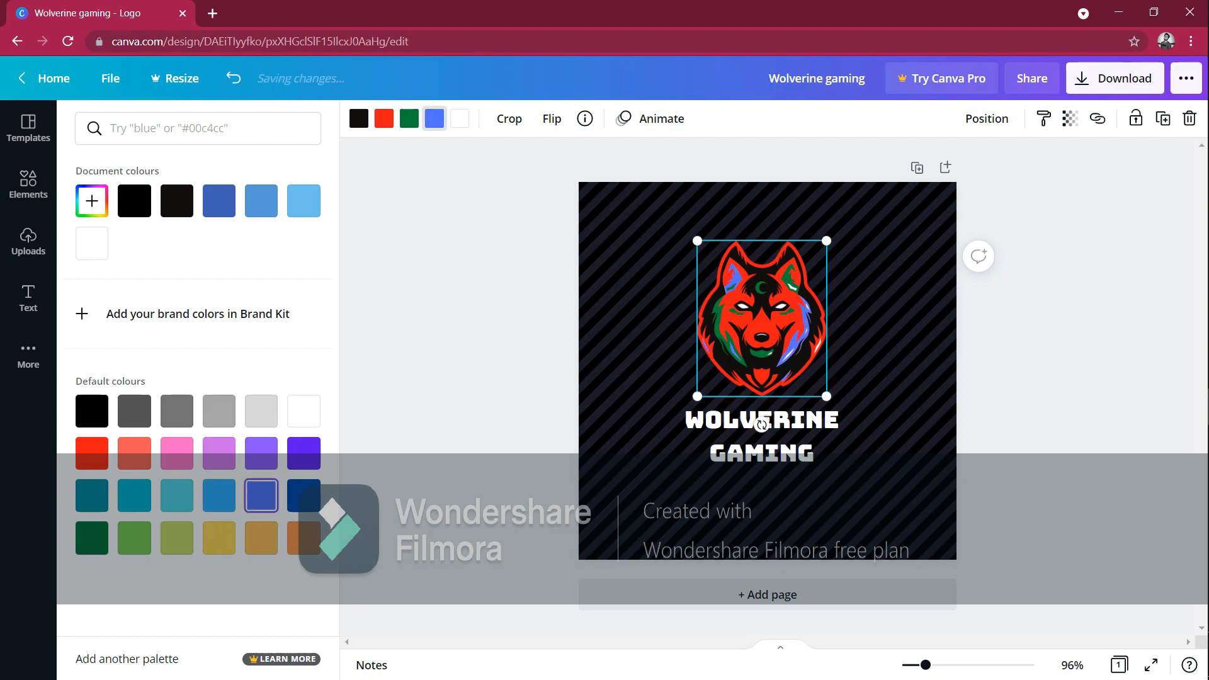
Set the WOLVERINE GAMING title's text colour to the green used in the wolf head.
left_click(761, 434)
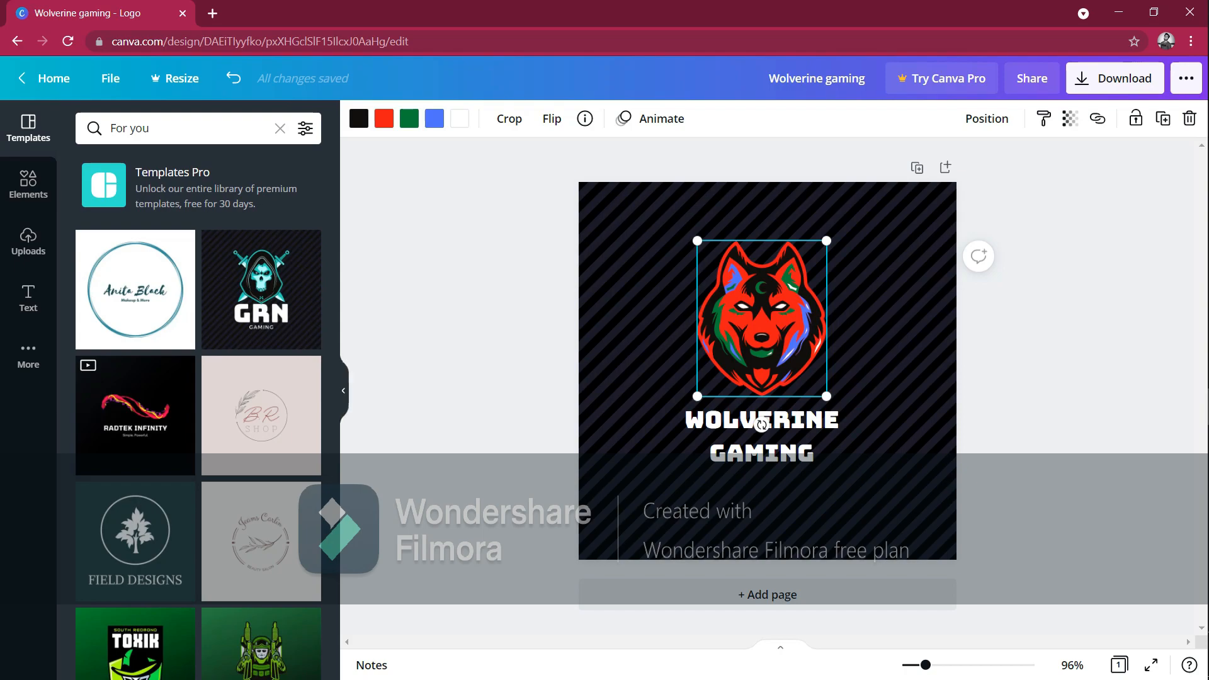
left_click(761, 434)
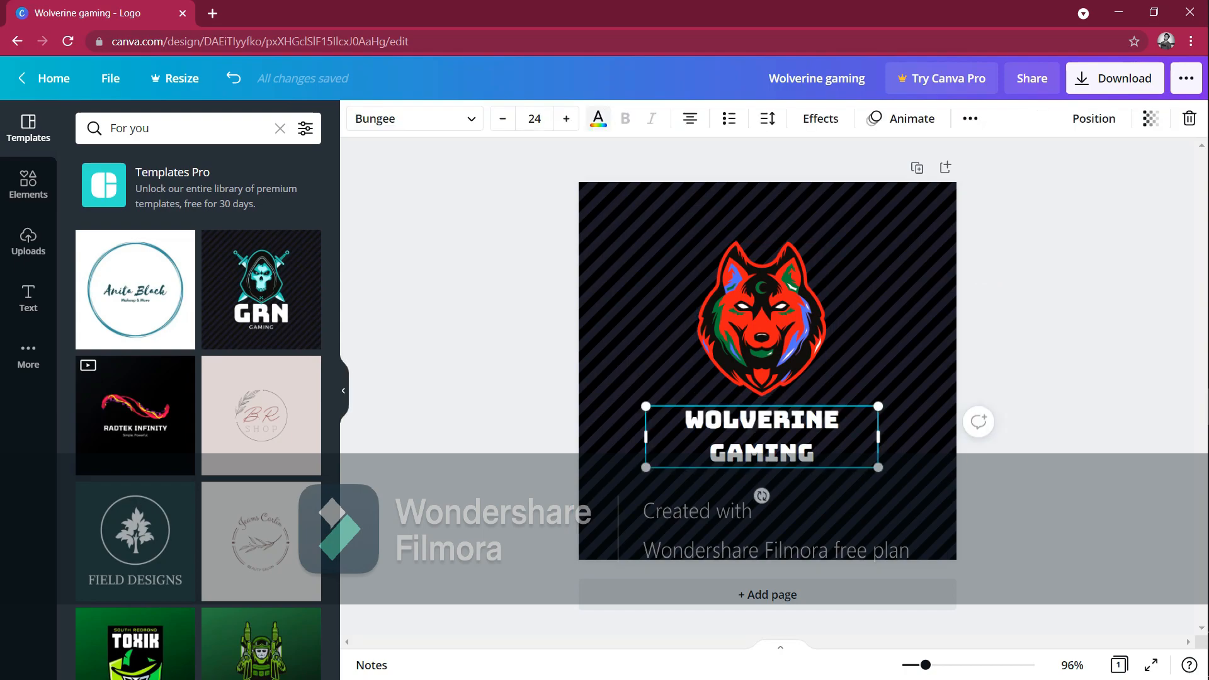
left_click(599, 119)
left_click(176, 200)
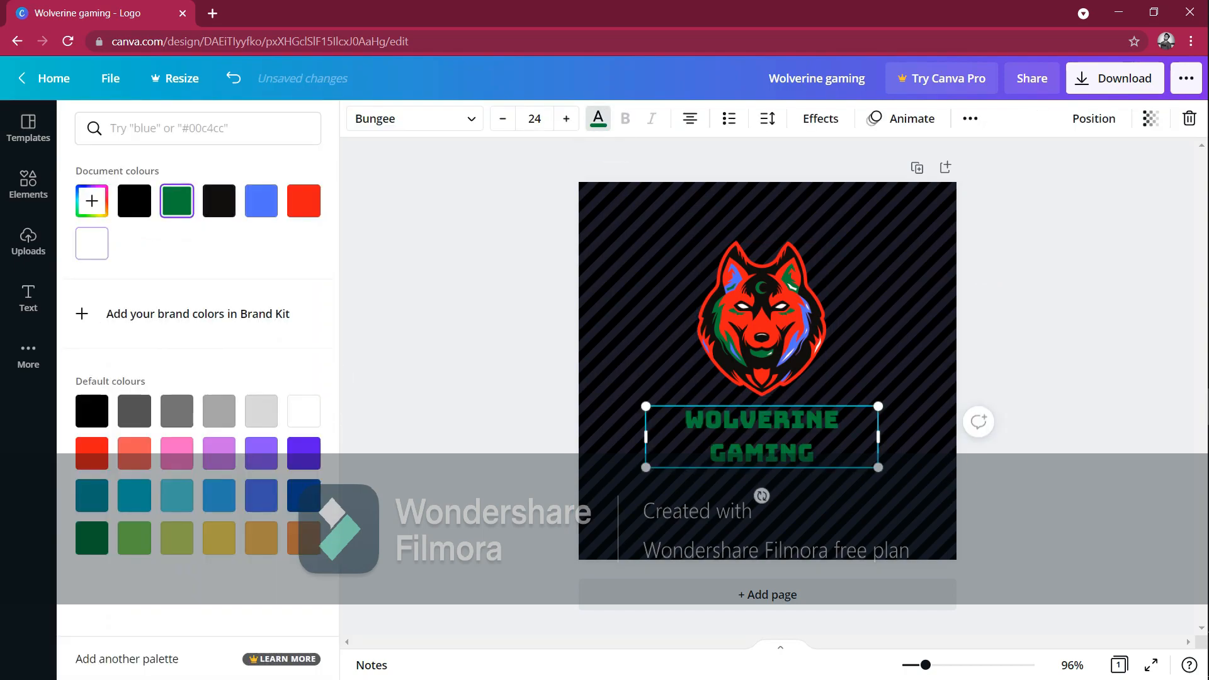
Try light purple and red as the WOLVERINE GAMING title's text colour, and set it to teal.
left_click(218, 452)
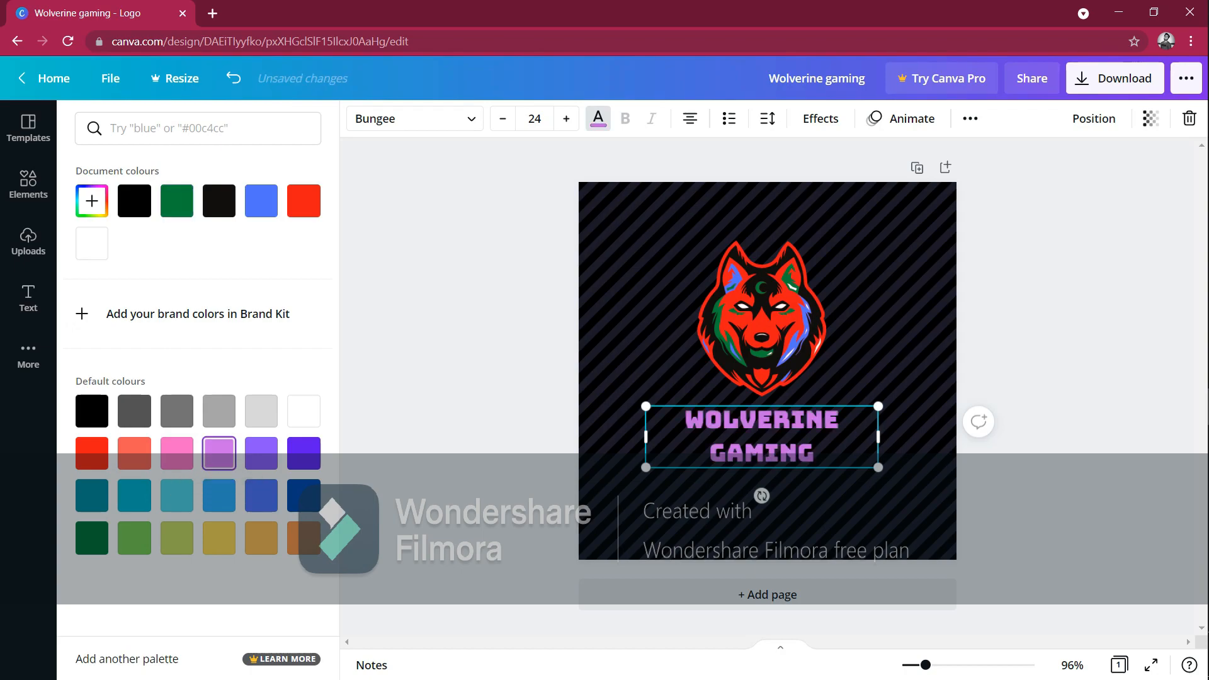
left_click(92, 453)
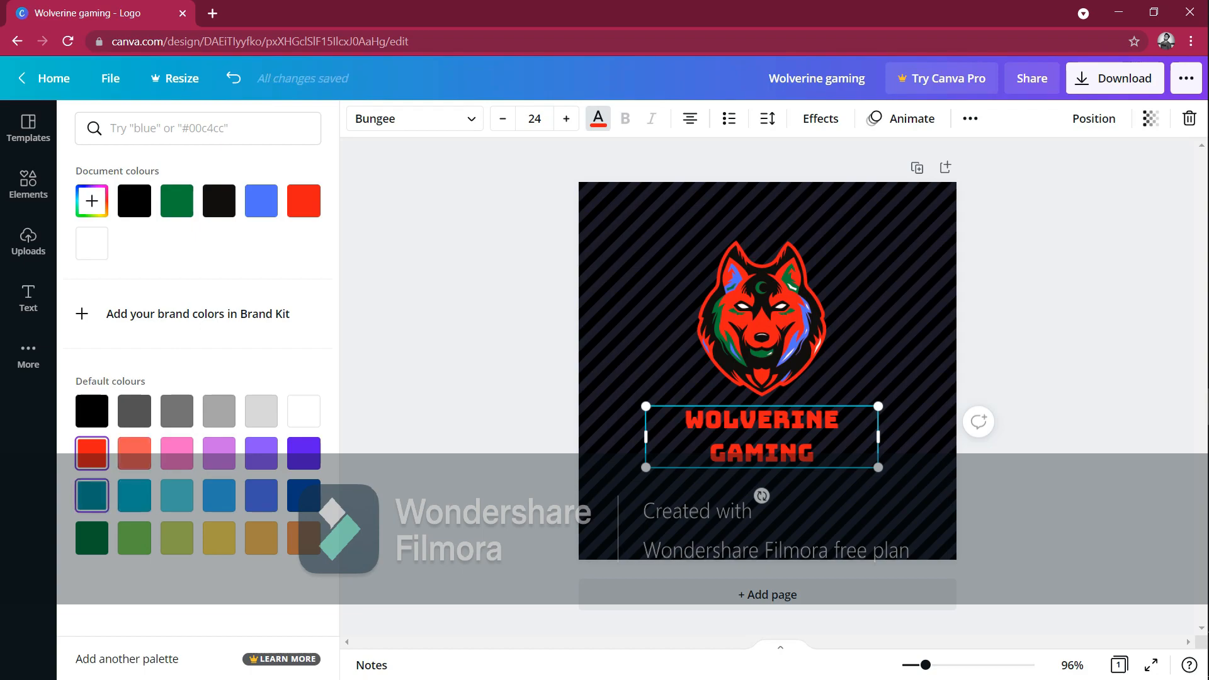
left_click(91, 495)
key("Escape")
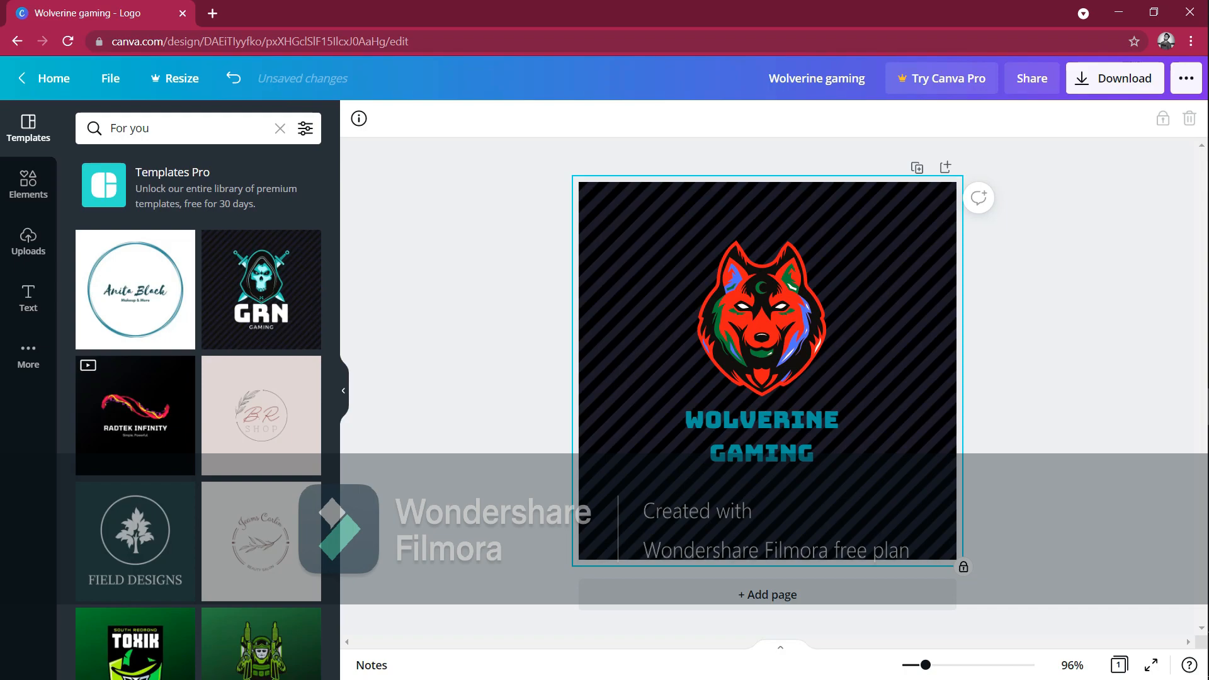
Shift the wolf head and the WOLVERINE GAMING title slightly right to centre both horizontally on the page.
left_click(762, 318)
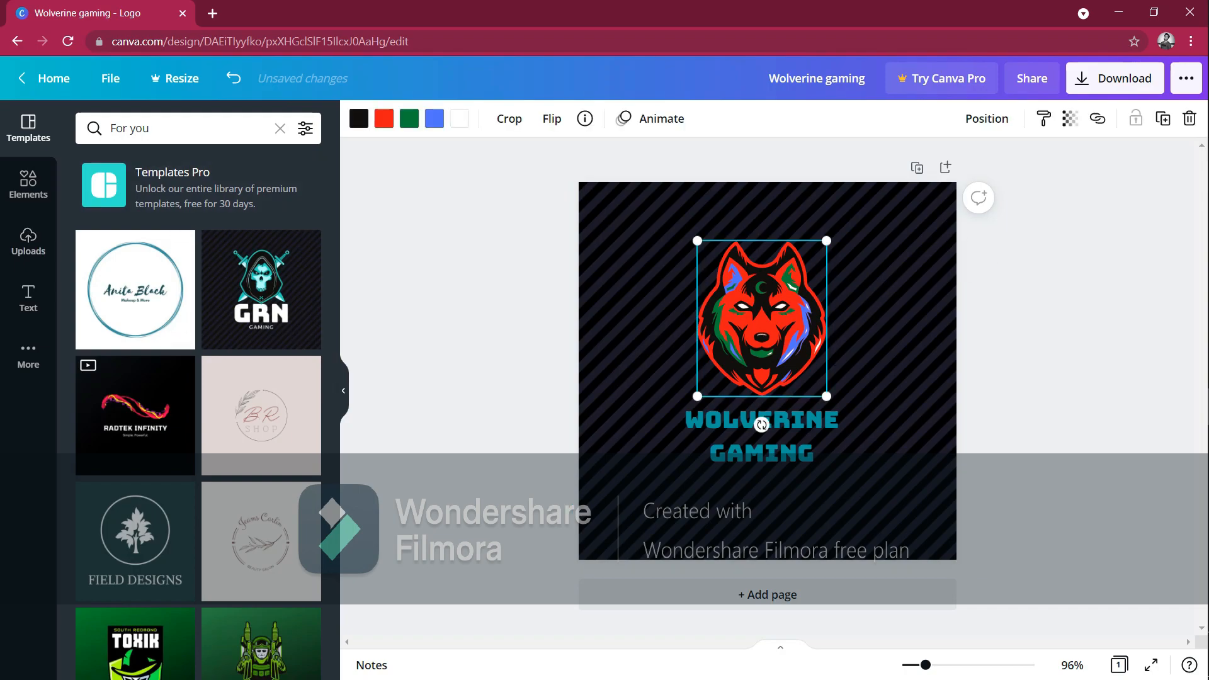
left_click_drag(762, 318, 767, 318)
left_click(767, 424)
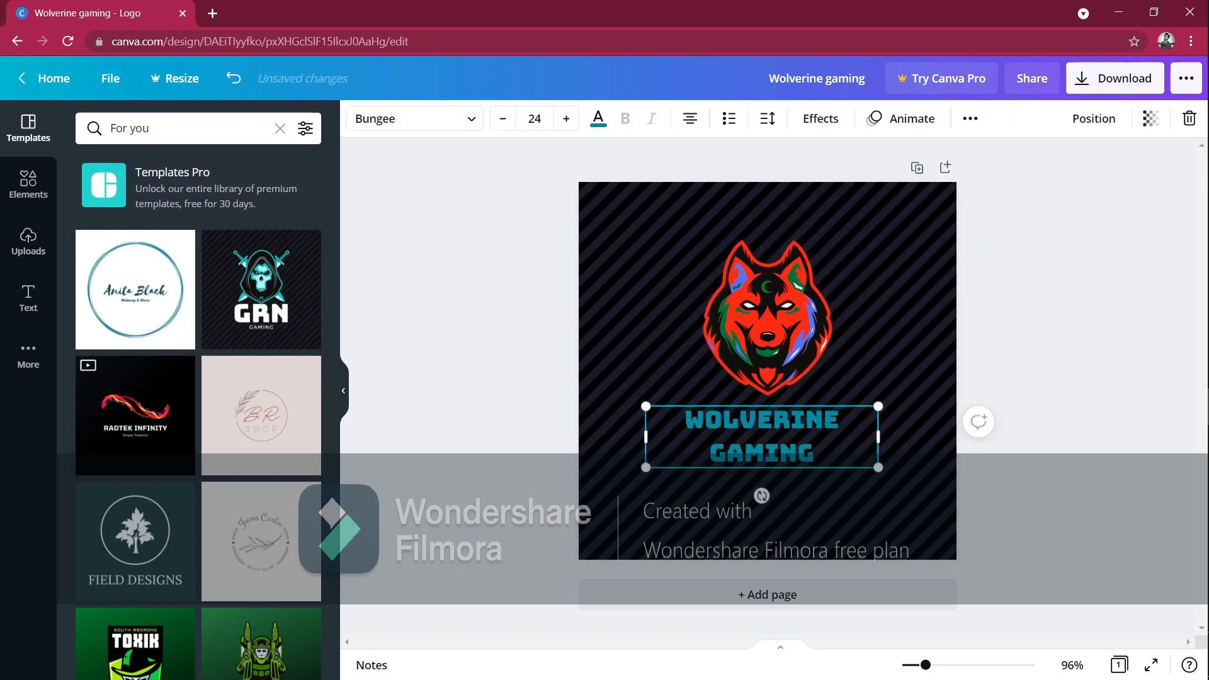
left_click_drag(767, 424, 772, 424)
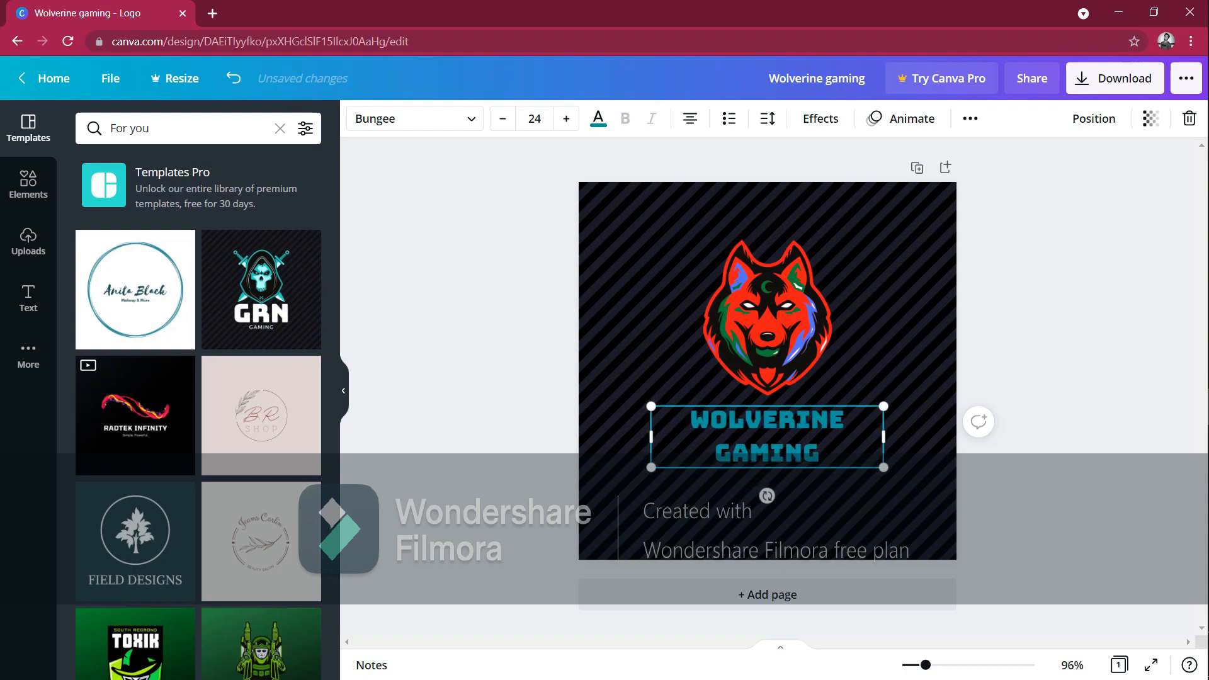
Show all Magic Recommendations related to the wolf head in the gaming element results and look through them.
mouse_move(135, 290)
left_click(29, 183)
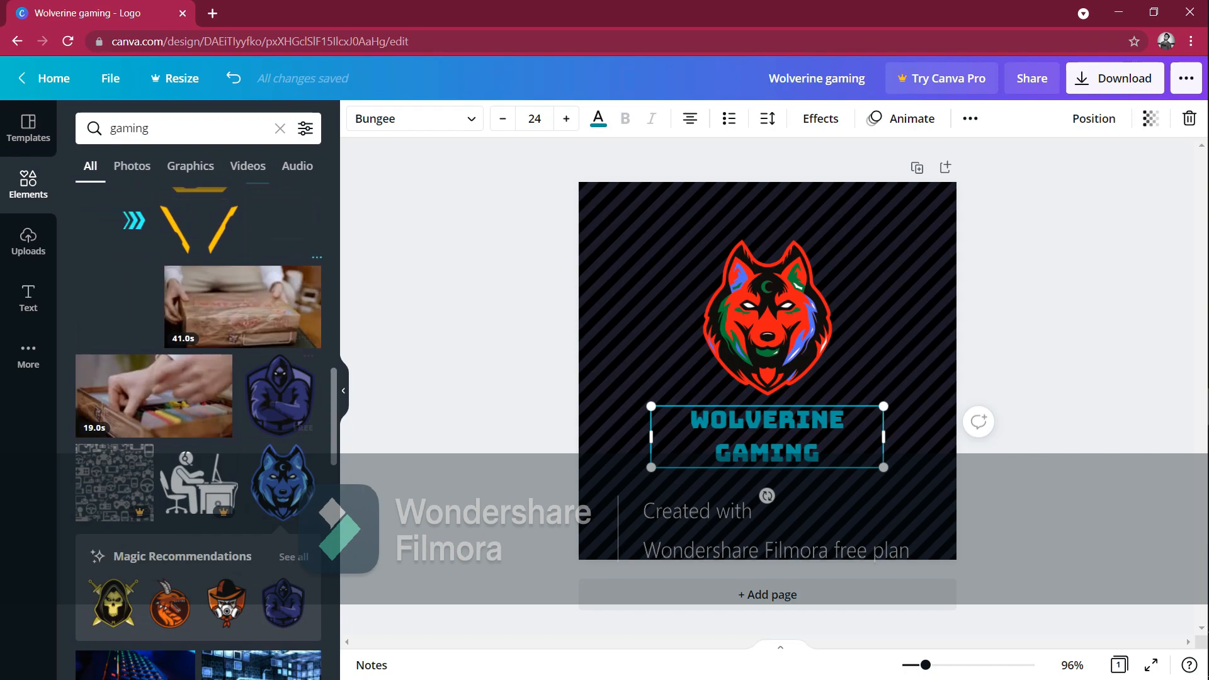
scroll(252, 377, "up", 3)
scroll(251, 378, "down", 7)
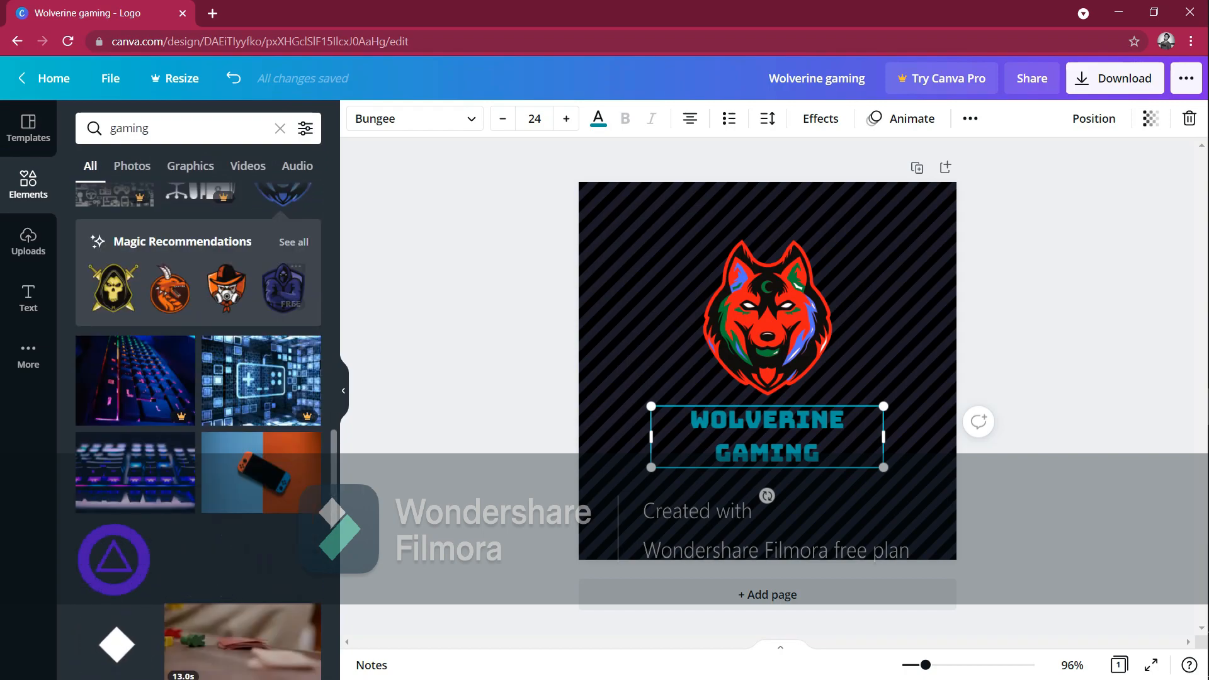
left_click(293, 242)
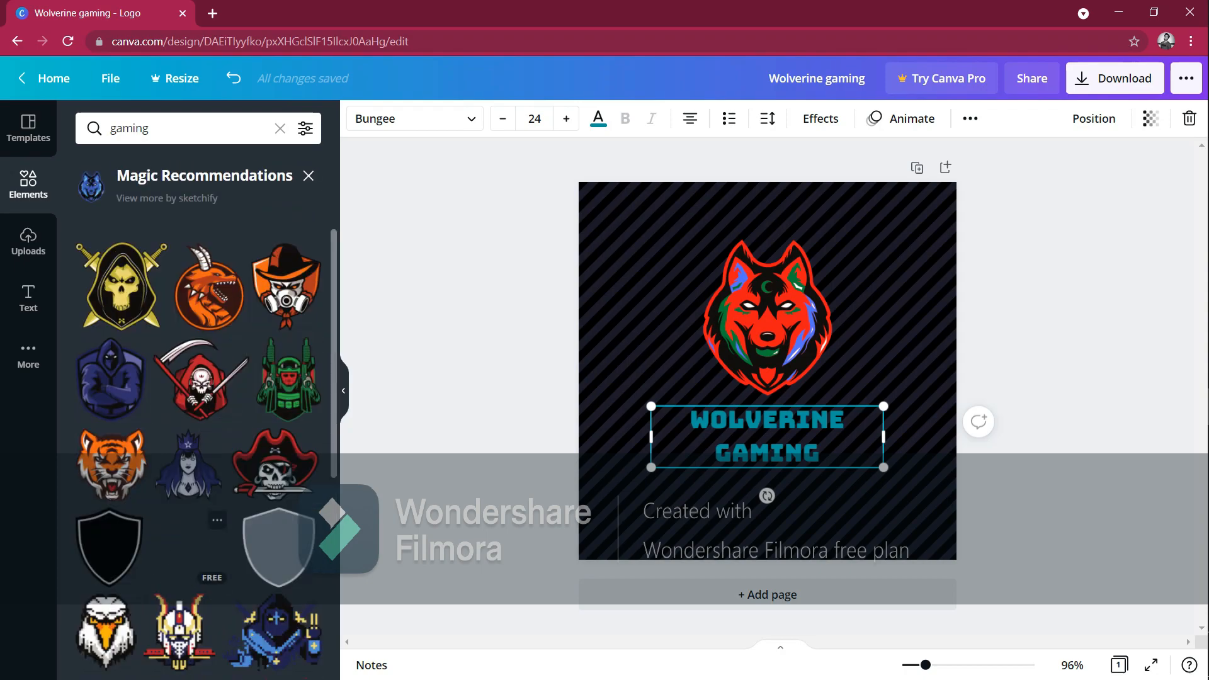
scroll(189, 547, "down", 3)
scroll(189, 546, "up", 3)
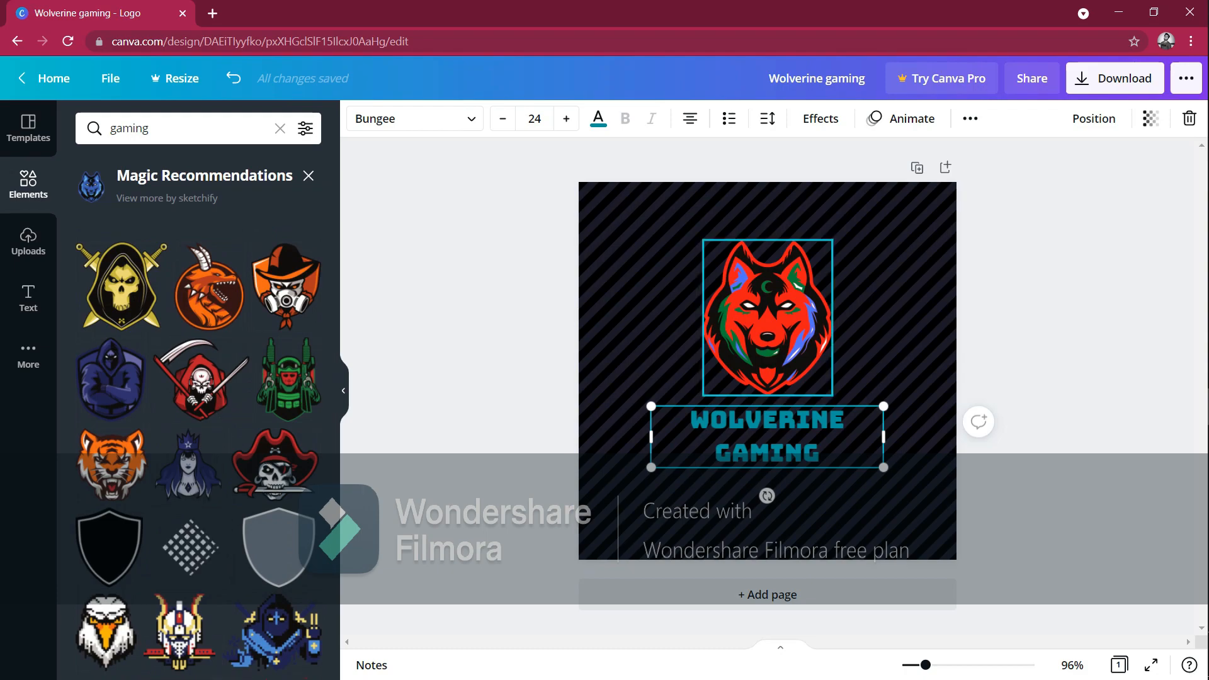
Replace the wolf head with the red hooded reaper holding a scythe and place it above the title.
left_click(767, 314)
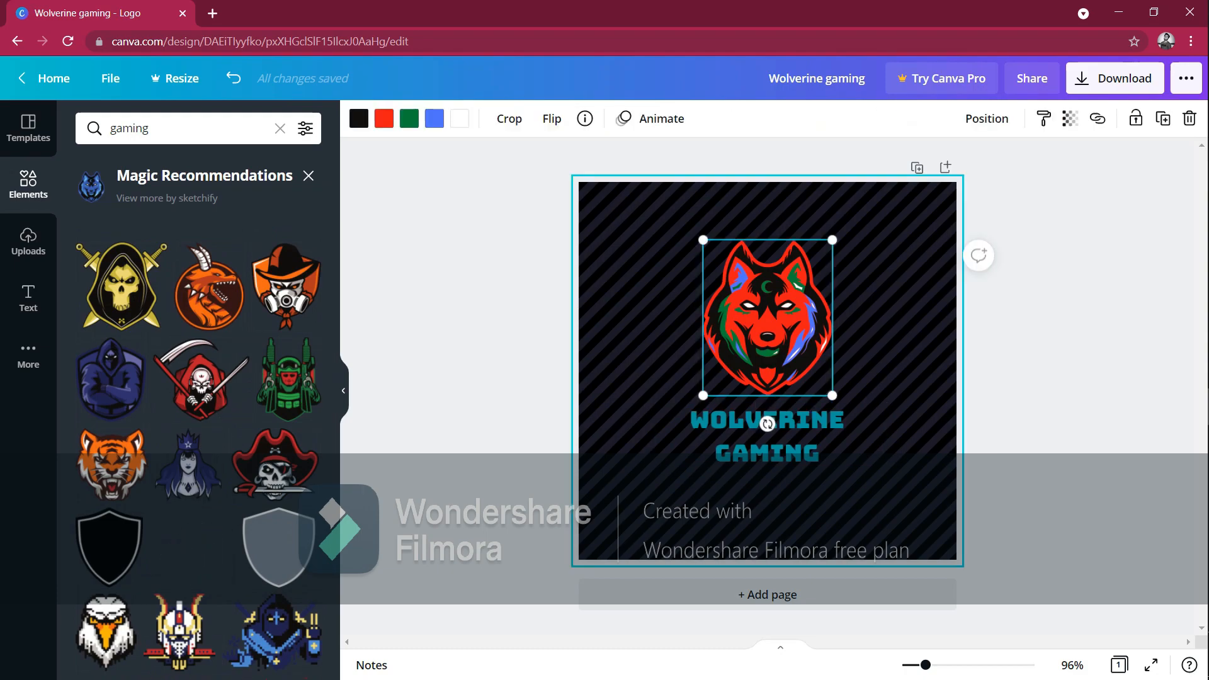
key("Delete")
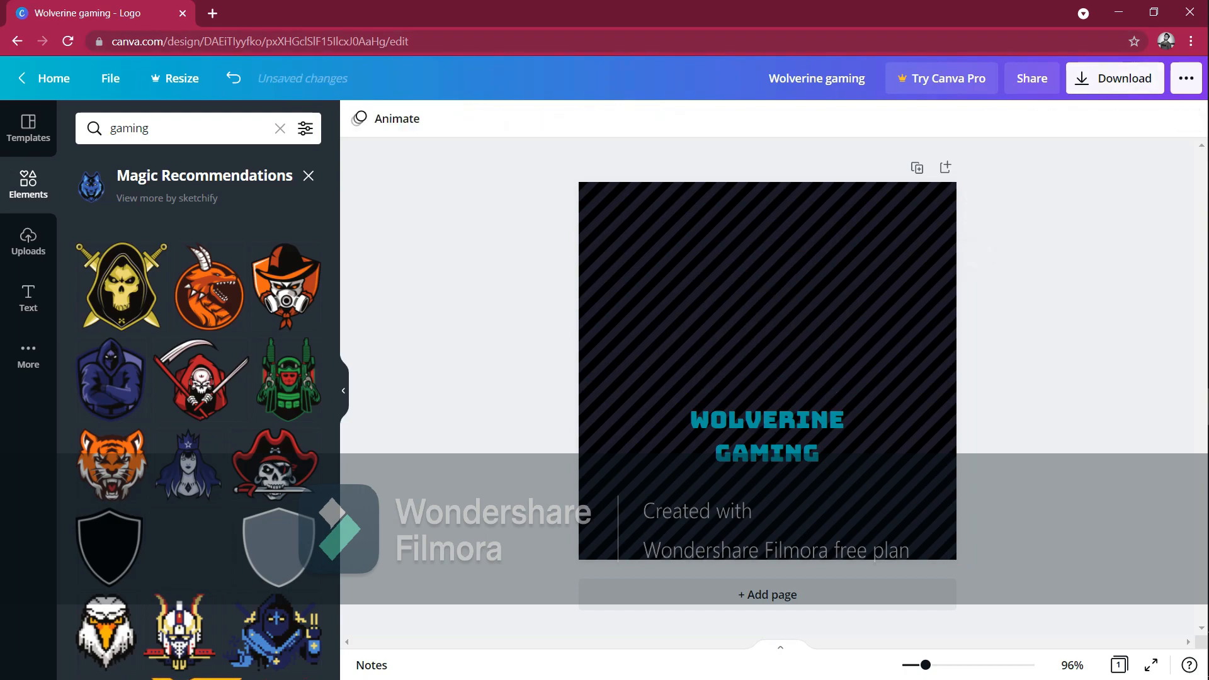
left_click(200, 377)
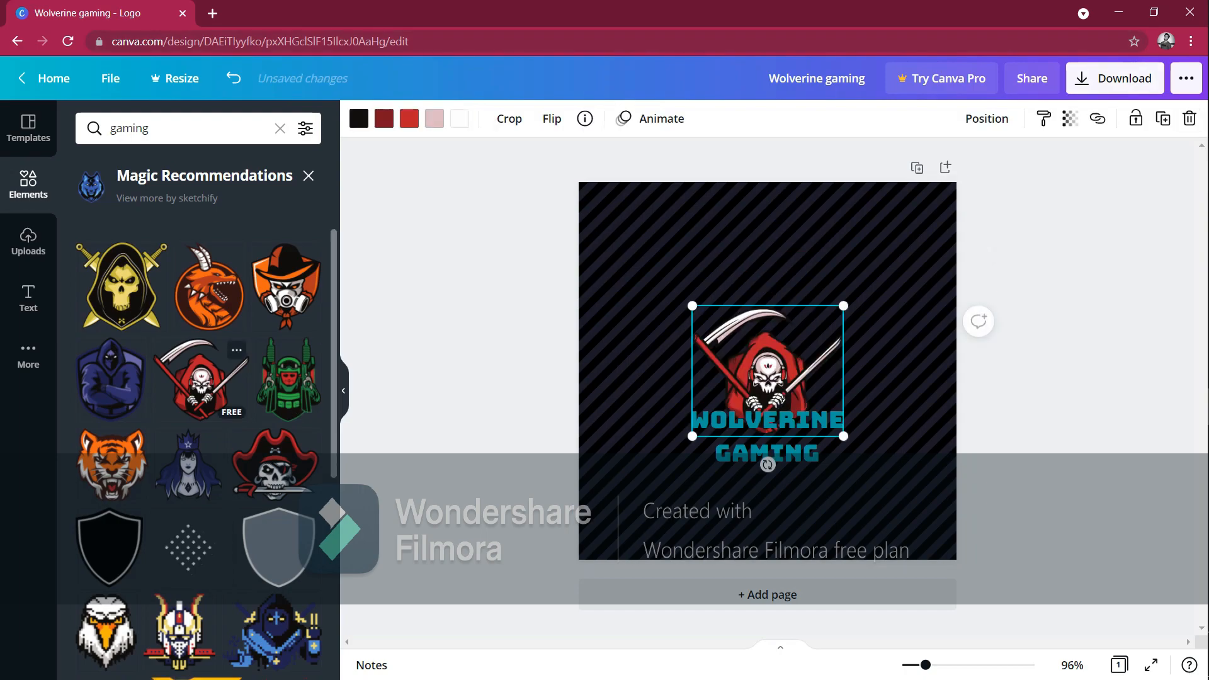
left_click_drag(767, 381, 762, 321)
Replace the title text with GHOST GAMING.
left_click(763, 421)
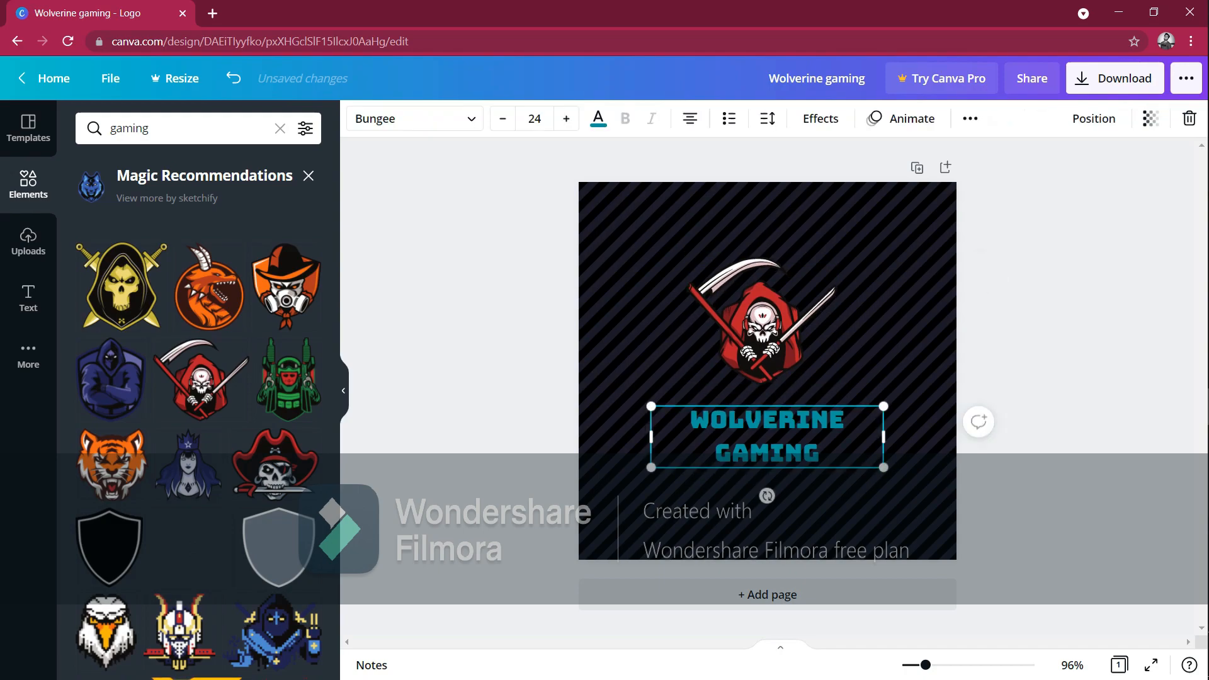
key("ctrl+a")
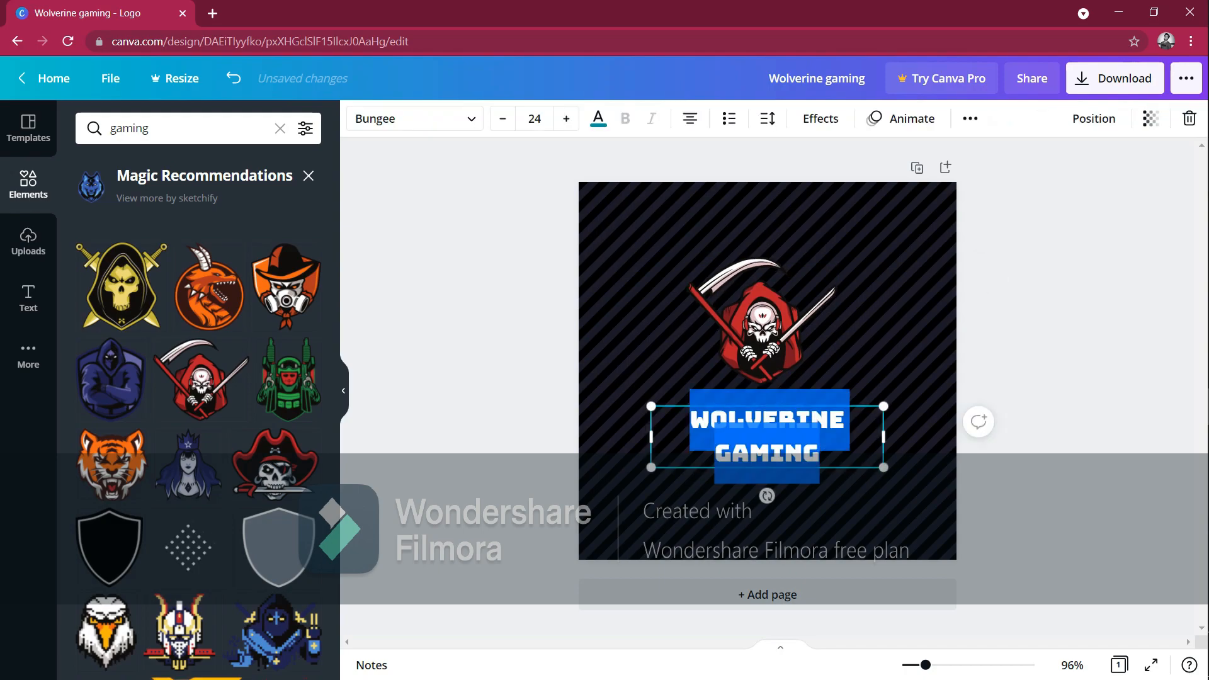
key("BackSpace")
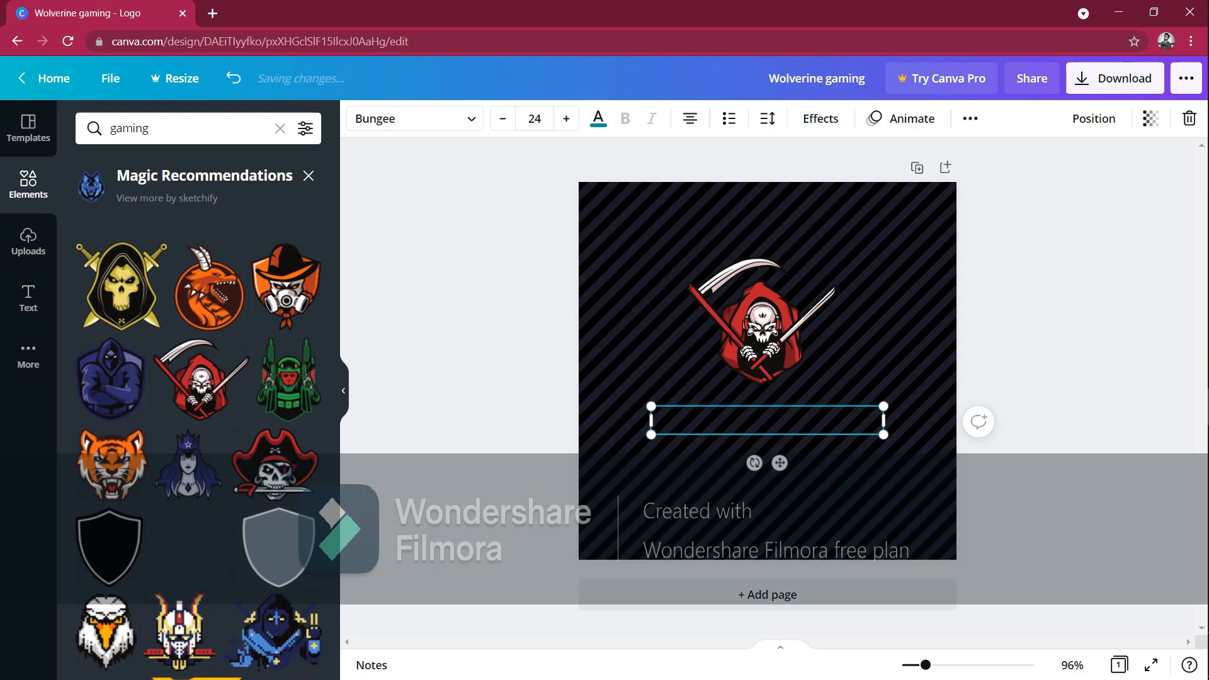
type("GH")
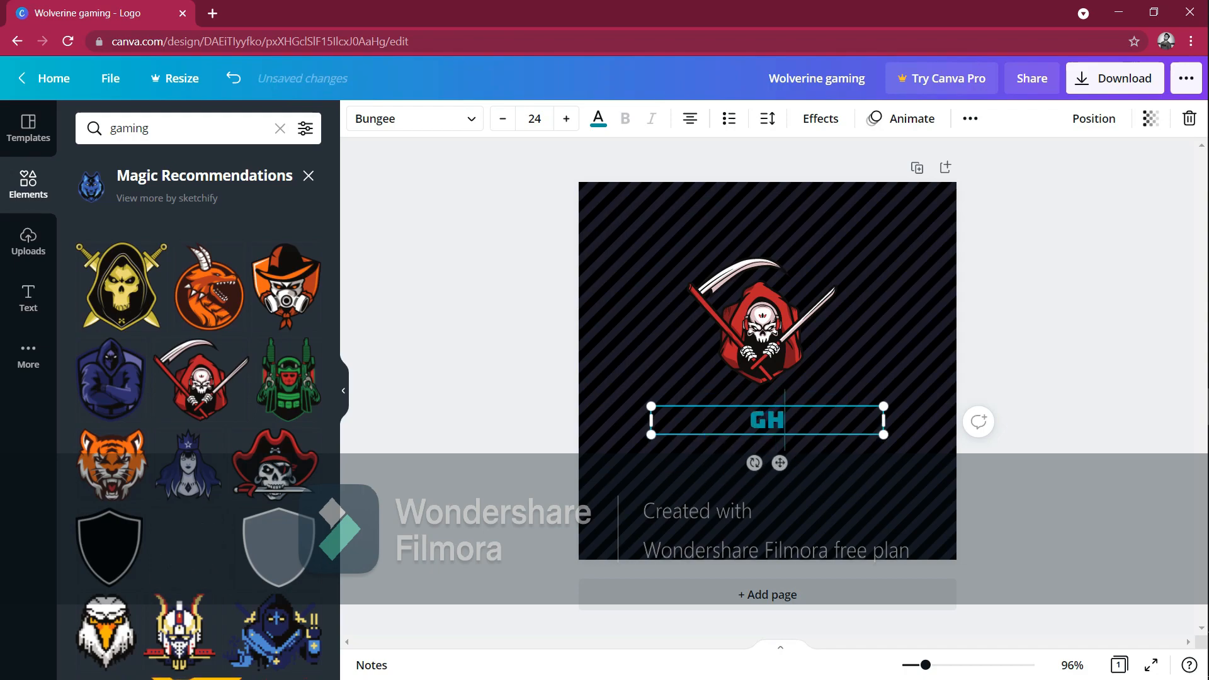
type("OST")
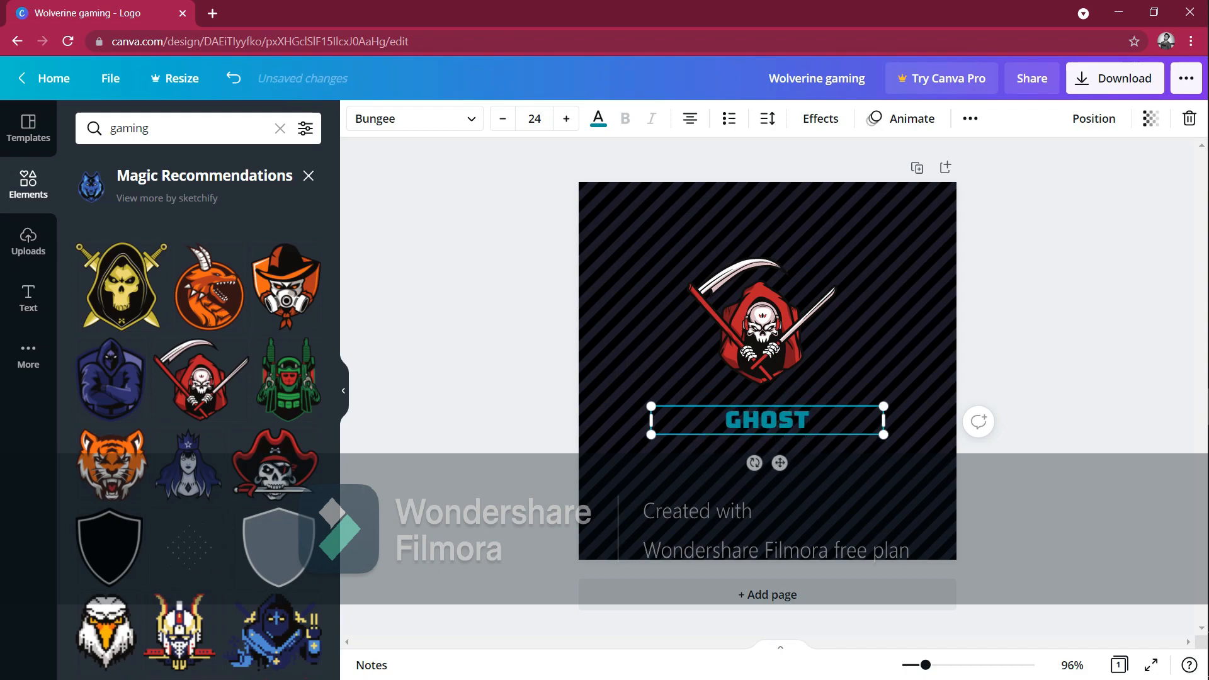
type(" GAMI")
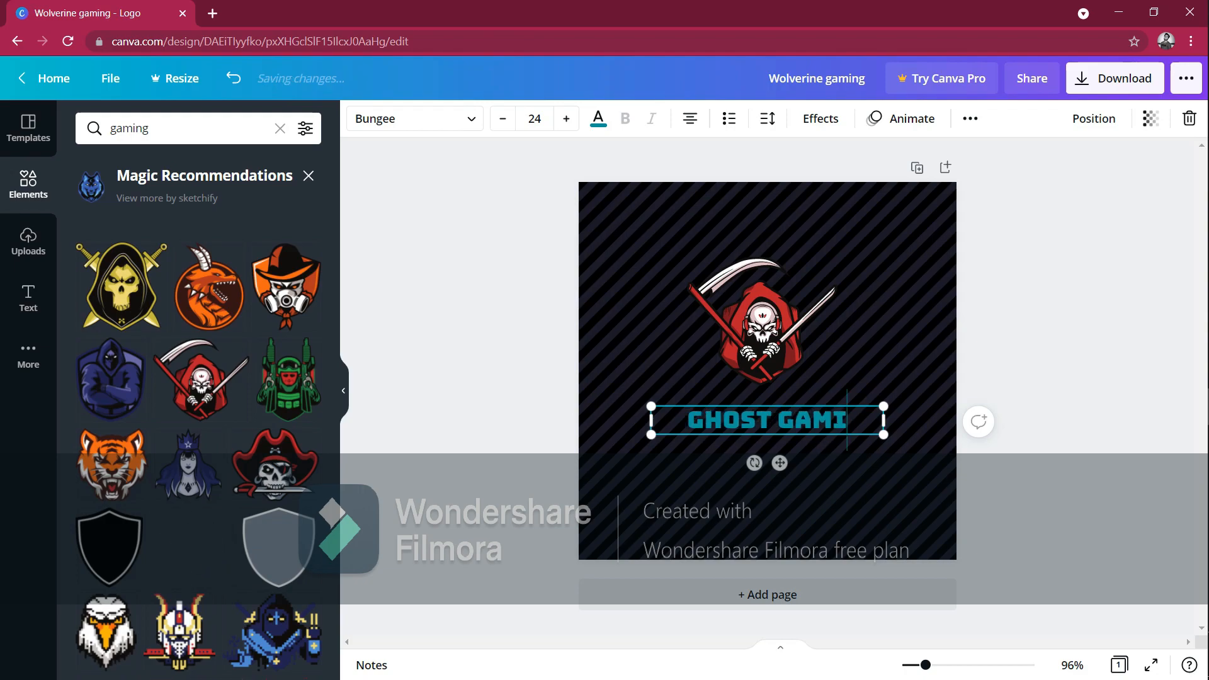
type("NG")
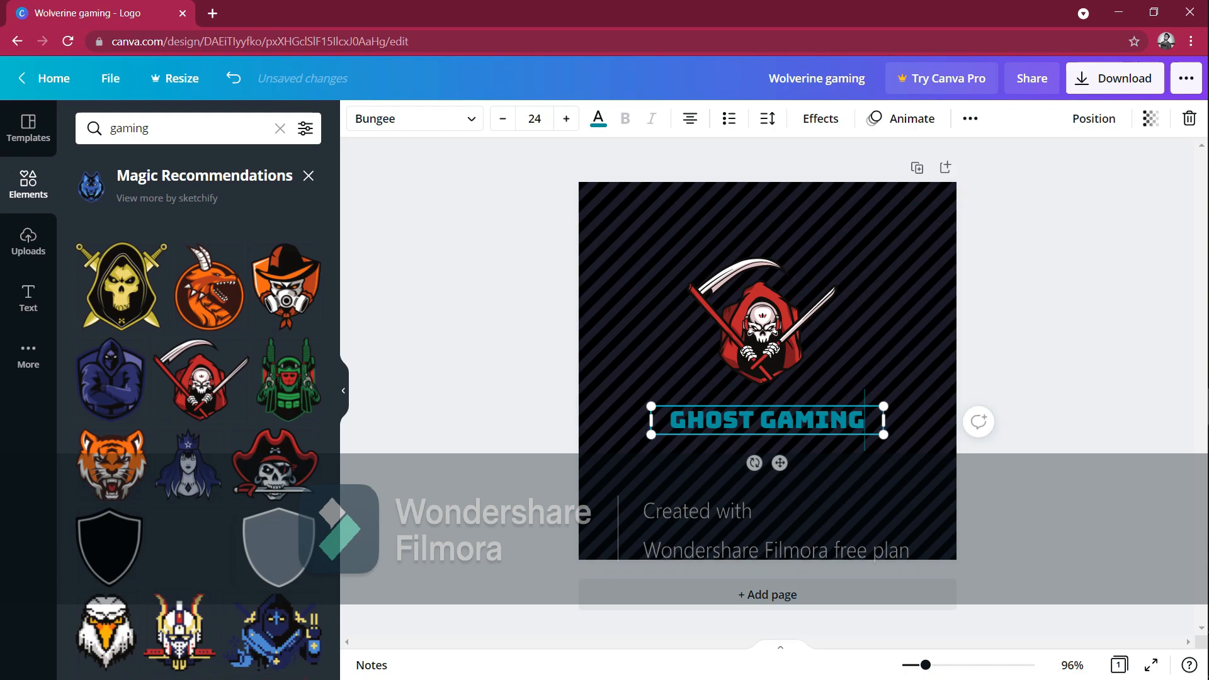
Set the GHOST GAMING title's text colour to the dark red used in the reaper.
left_click(722, 420)
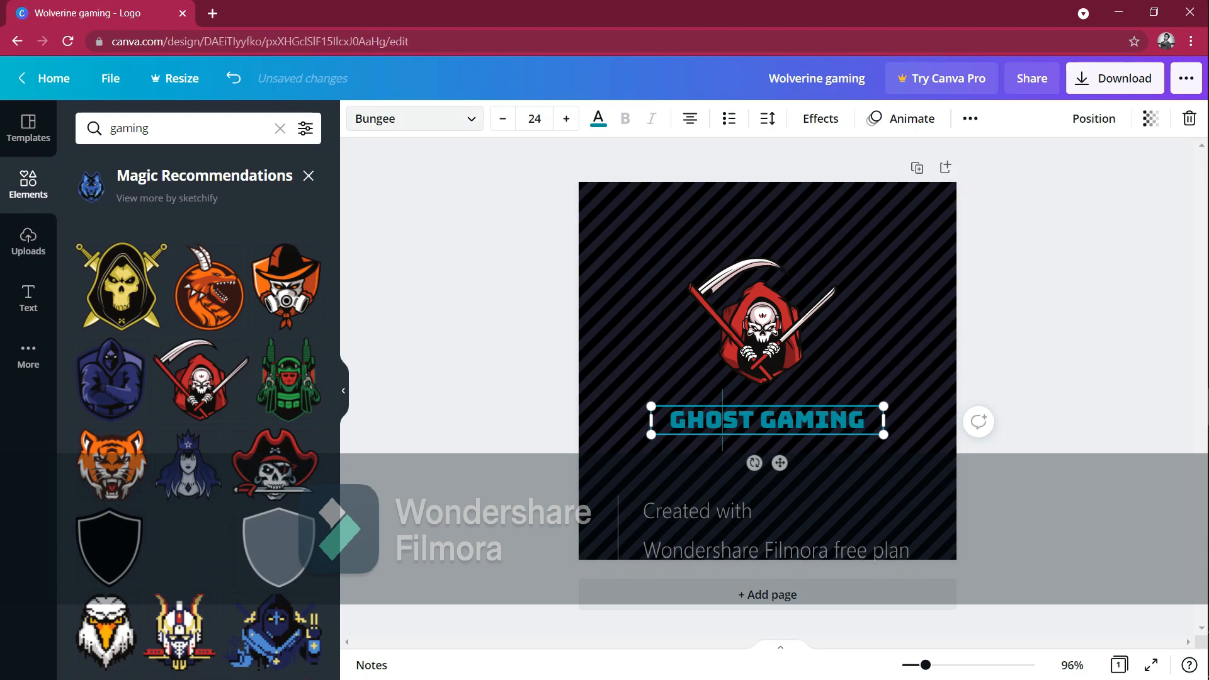
left_click(598, 118)
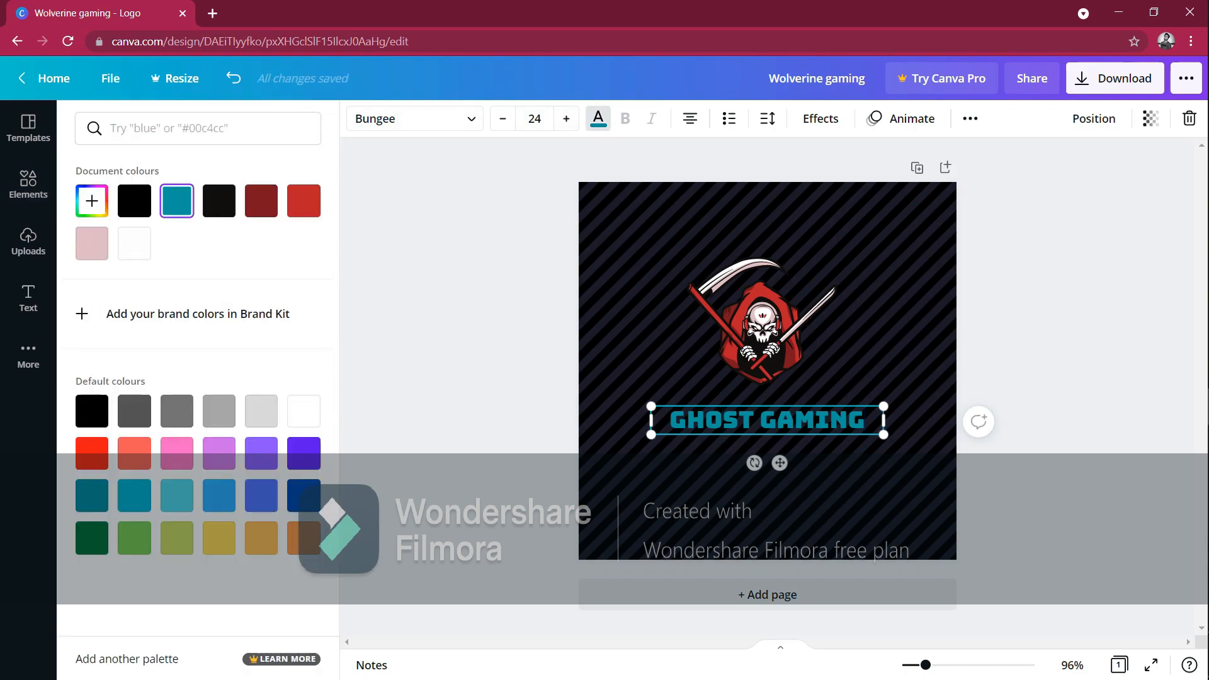
left_click(262, 200)
left_click(737, 485)
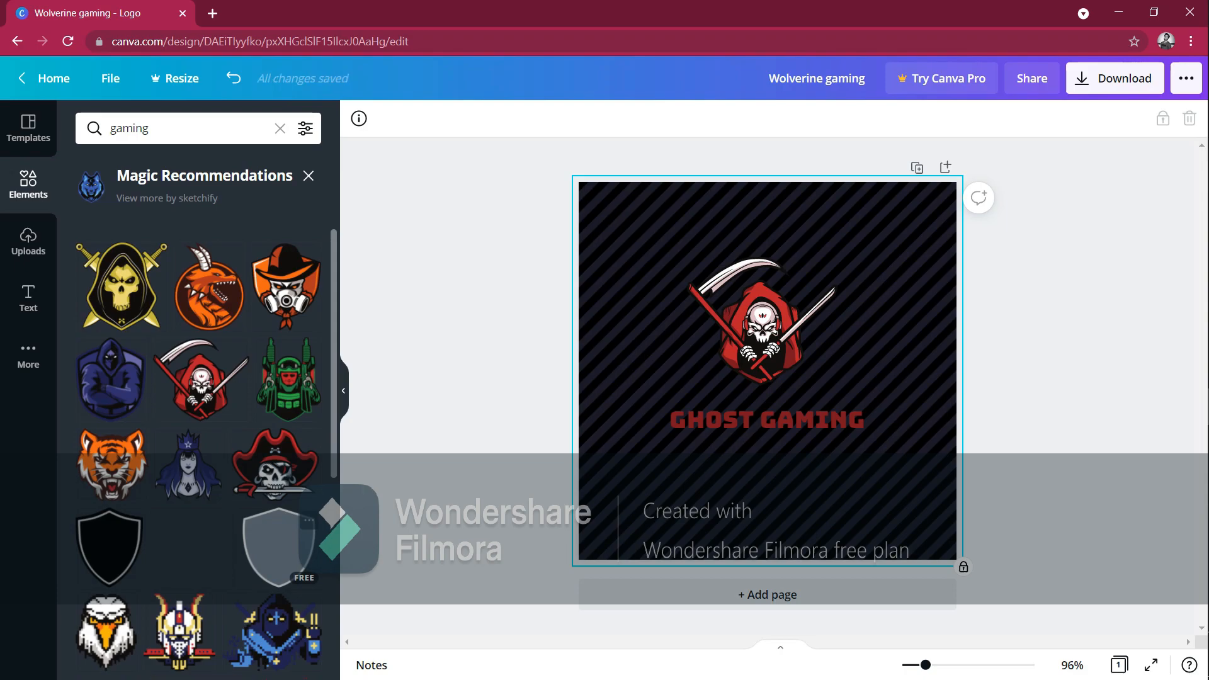
Add the grey shield with a white outline and enlarge it towards the upper left over the reaper.
left_click(277, 545)
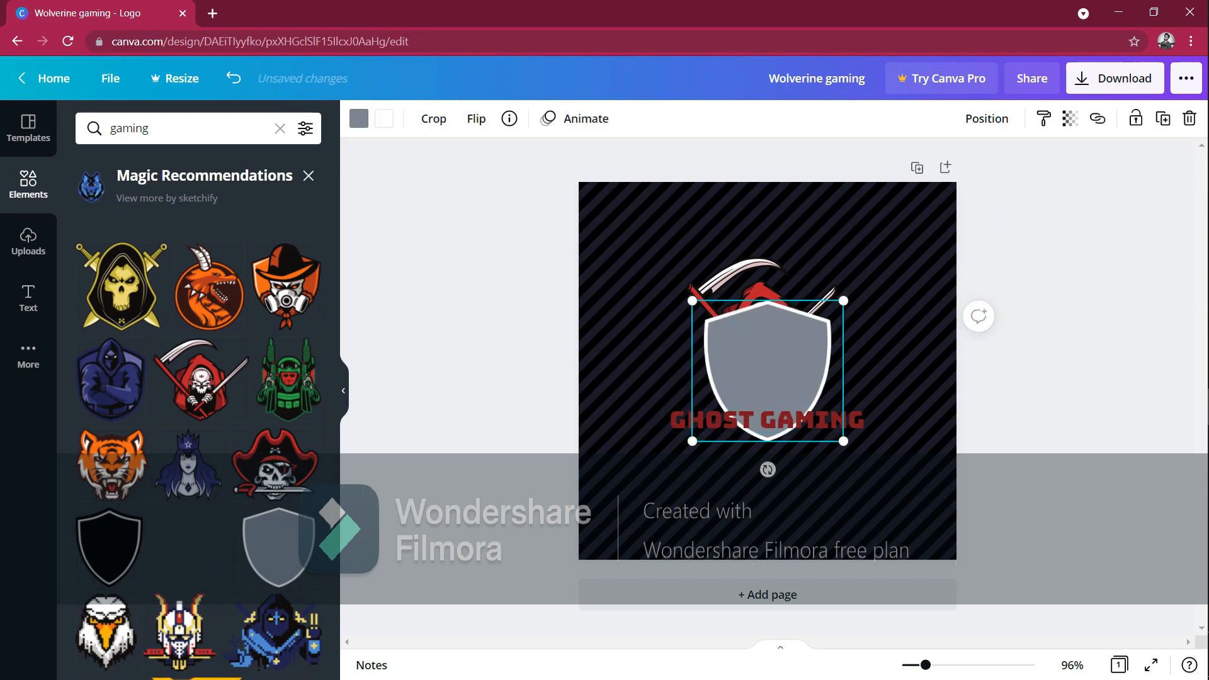
left_click_drag(692, 301, 651, 262)
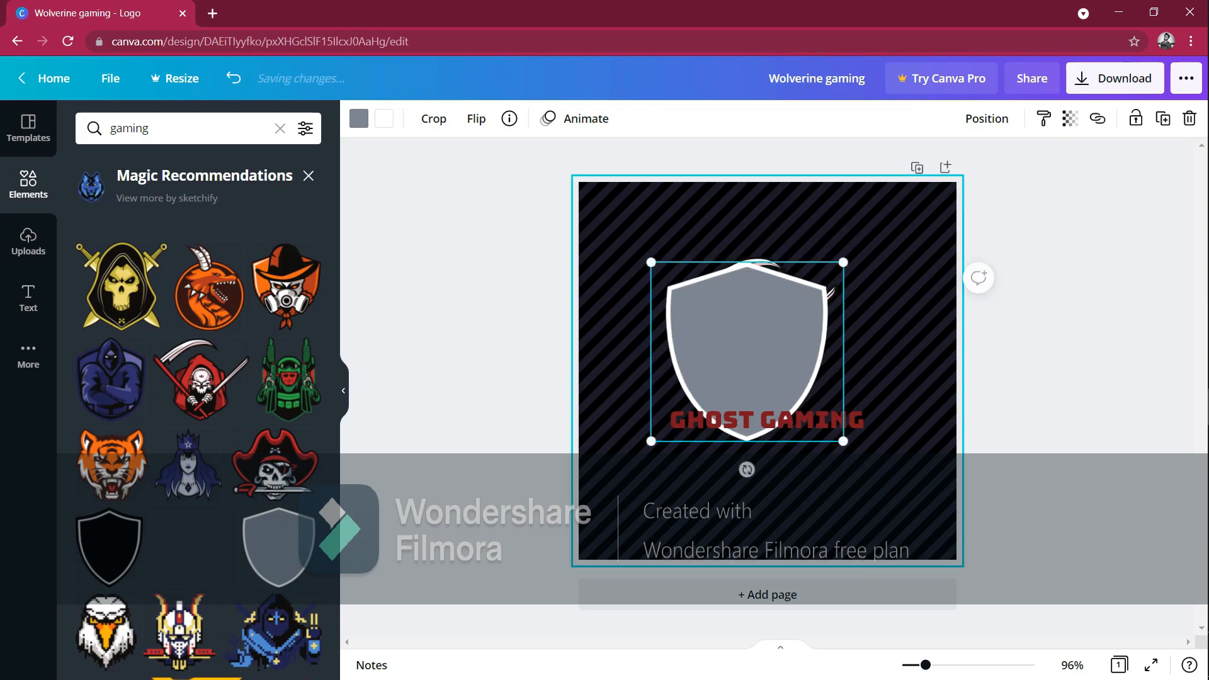
left_click(1070, 118)
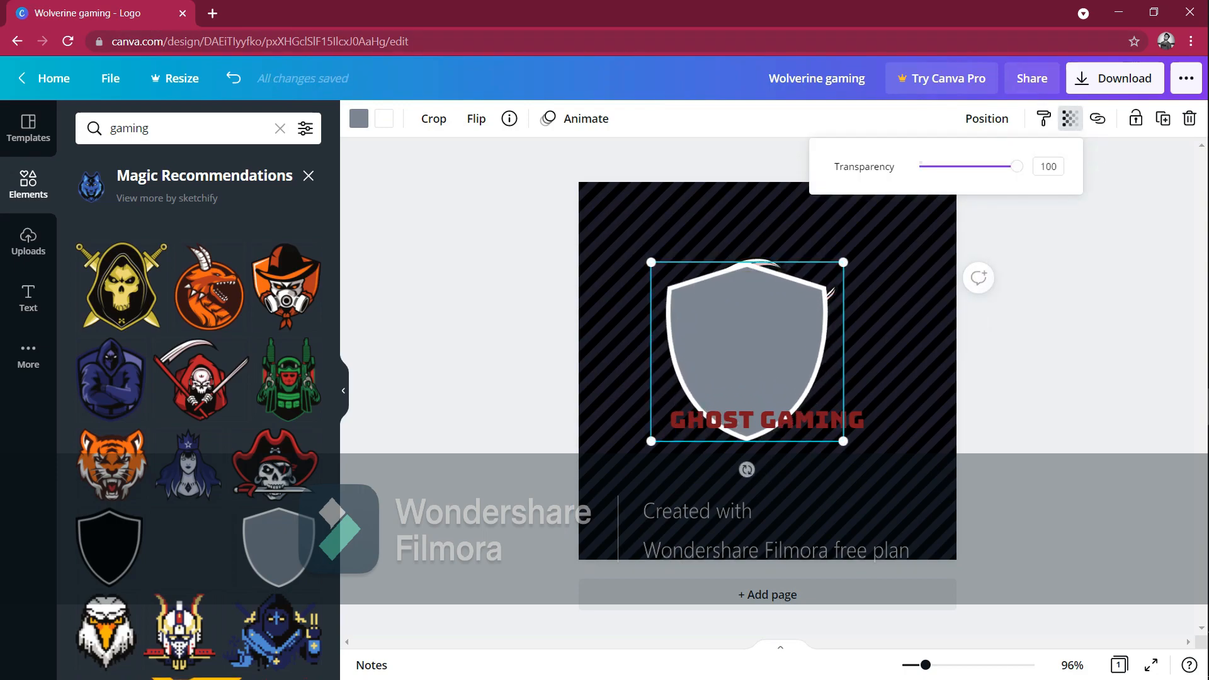
left_click(1069, 118)
Send the shield to the back and bring it one level forward, above the striped background and behind the reaper.
left_click(987, 119)
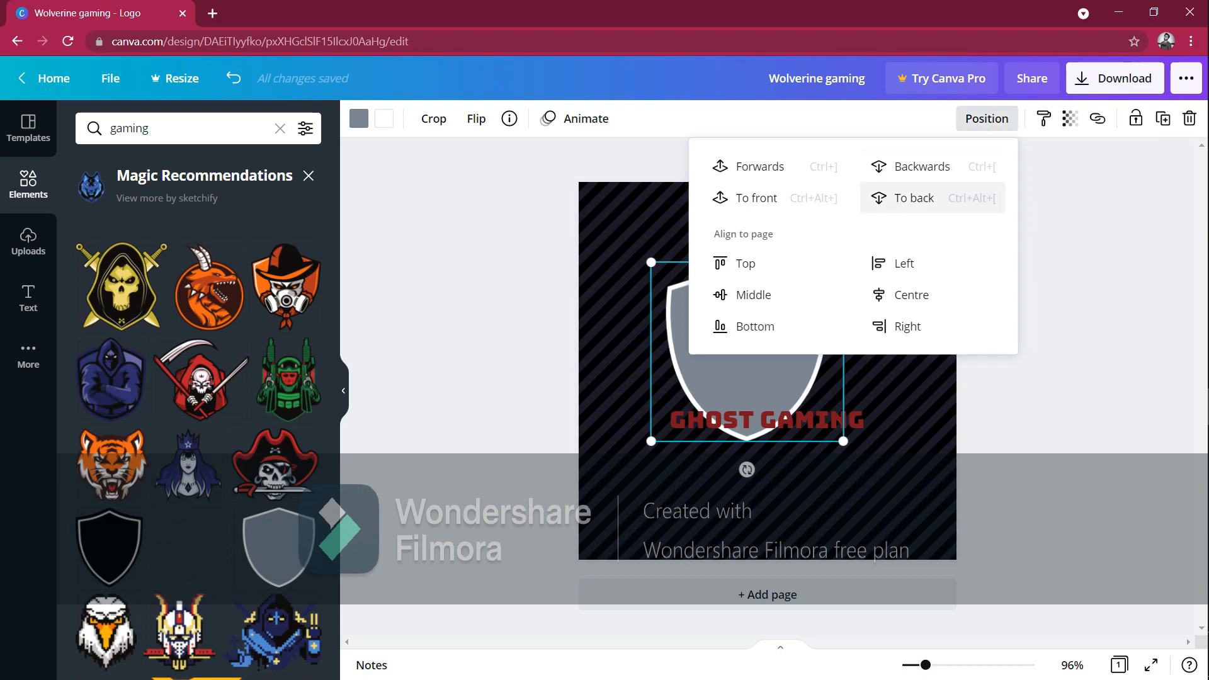
left_click(913, 198)
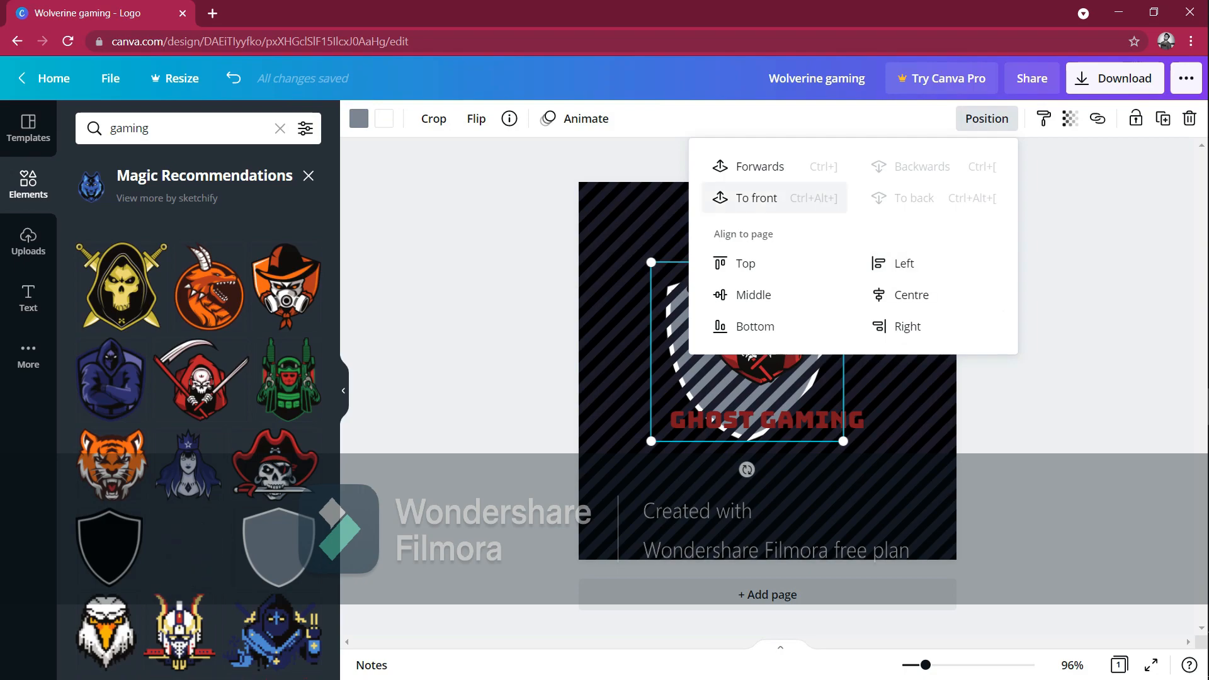
left_click(749, 166)
left_click(630, 214)
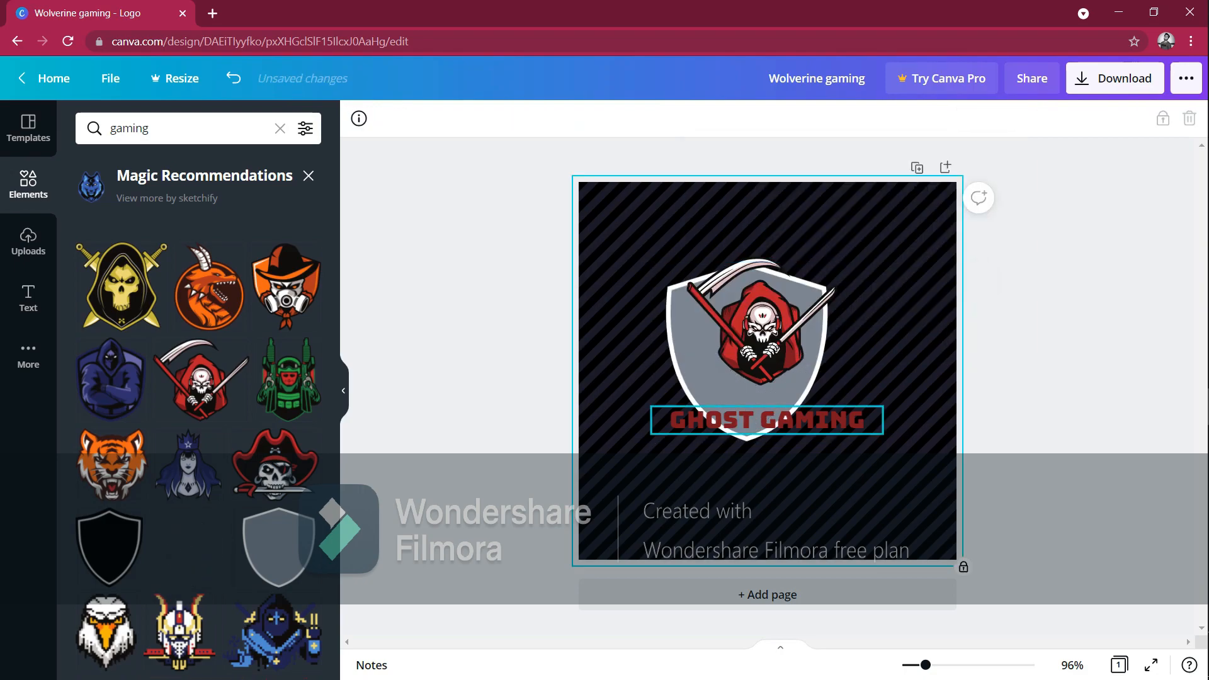
Centre the reaper over the shield's upper part and enlarge the shield to about 383 × 358 behind the reaper and title.
left_click(762, 321)
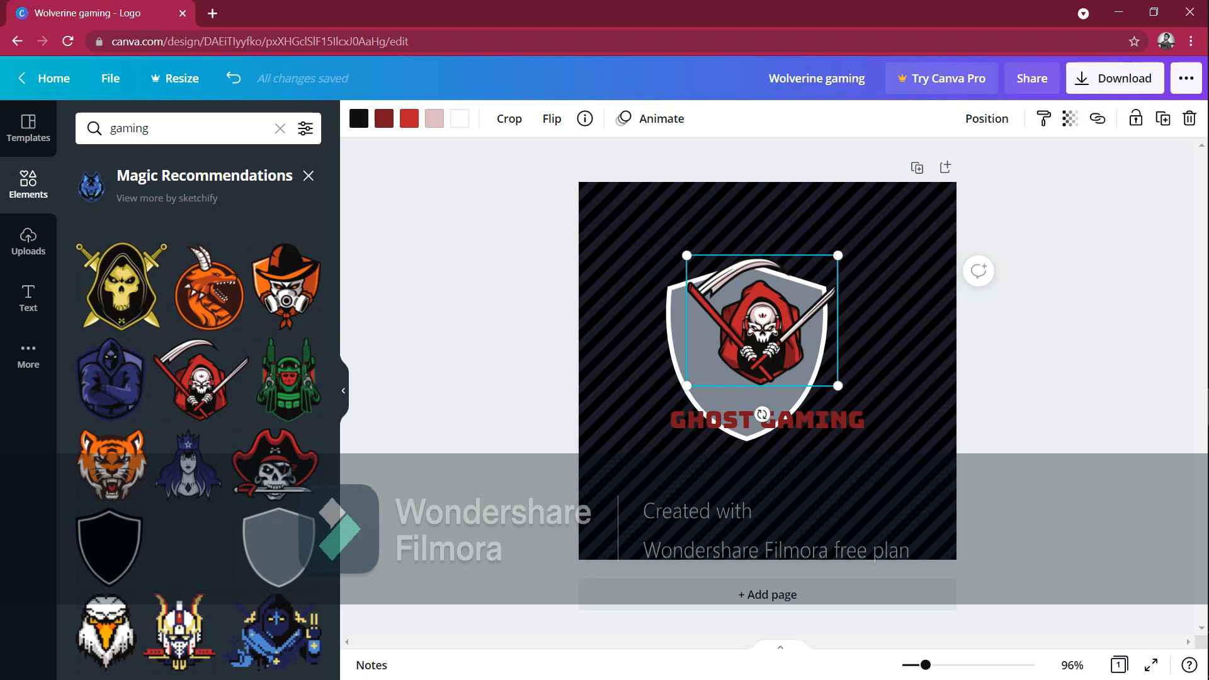
left_click_drag(762, 321, 747, 306)
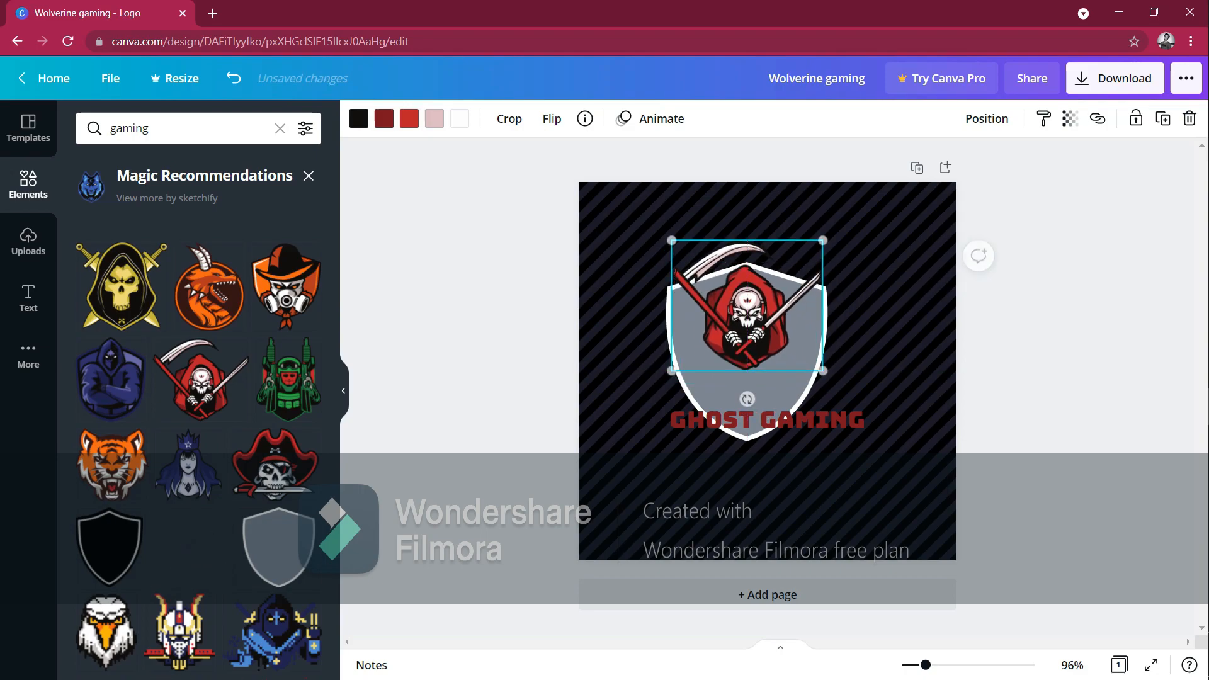
left_click(724, 391)
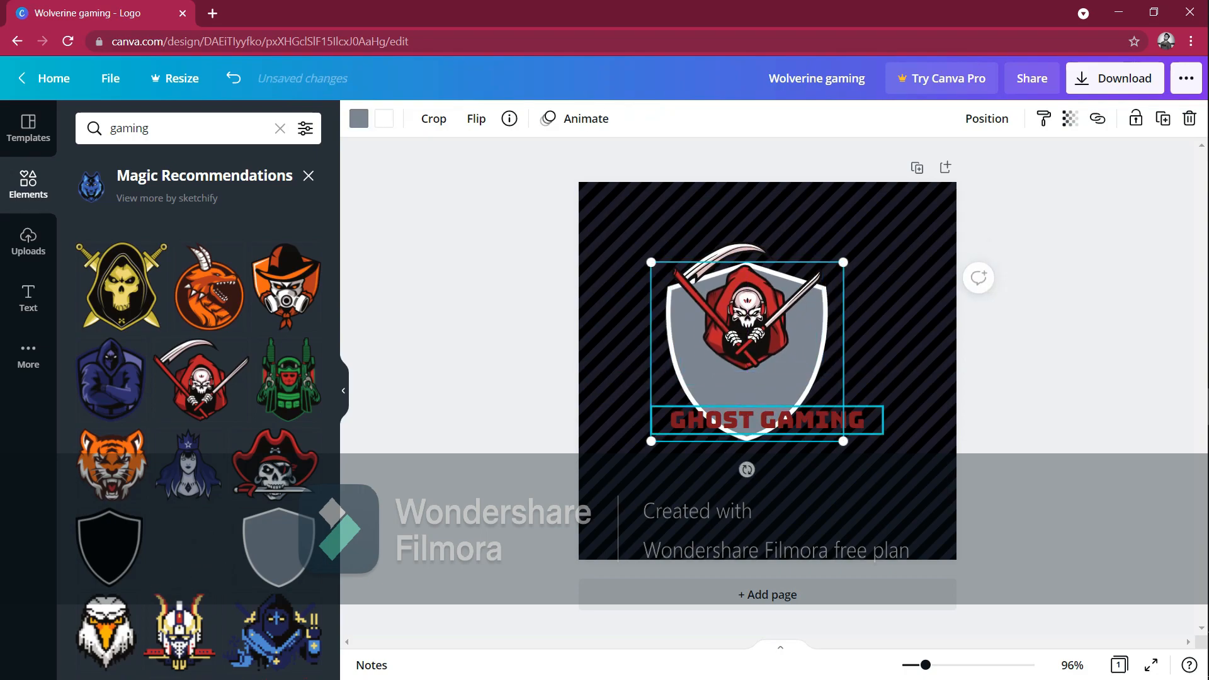
left_click_drag(843, 442, 909, 502)
left_click_drag(800, 470, 787, 428)
left_click_drag(897, 460, 928, 490)
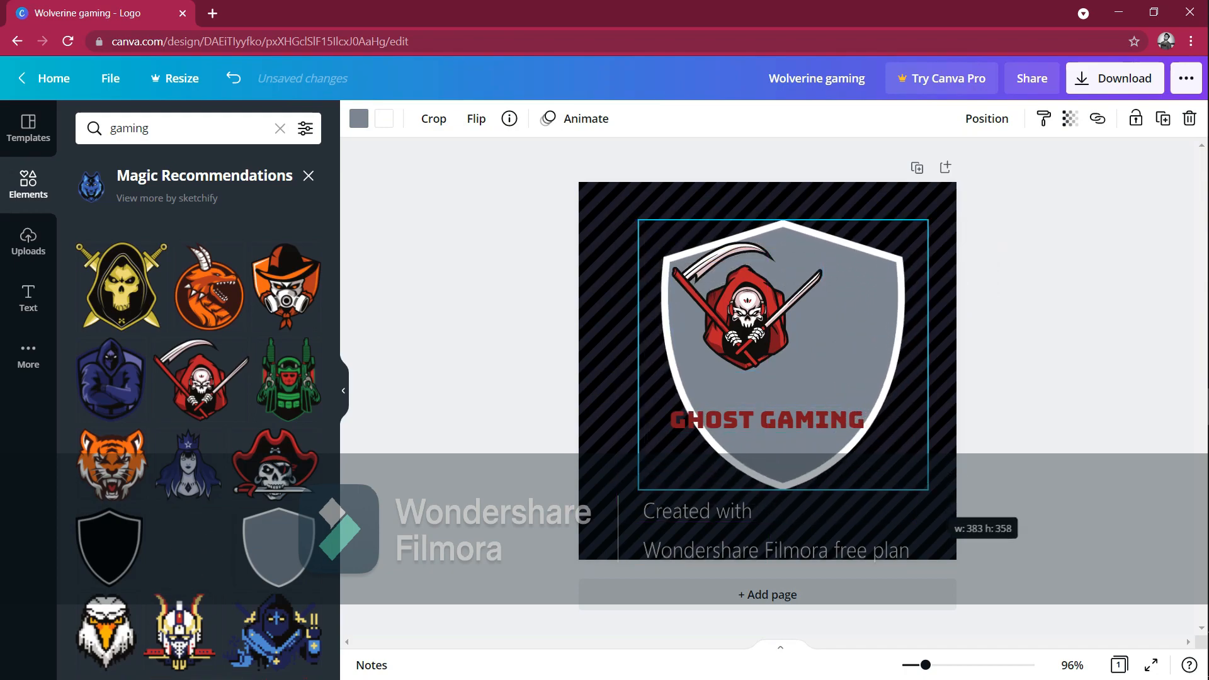
Move the reaper right and slightly up, and shift the shield left so both share the same vertical centre line.
left_click_drag(746, 306, 774, 298)
left_click(789, 453)
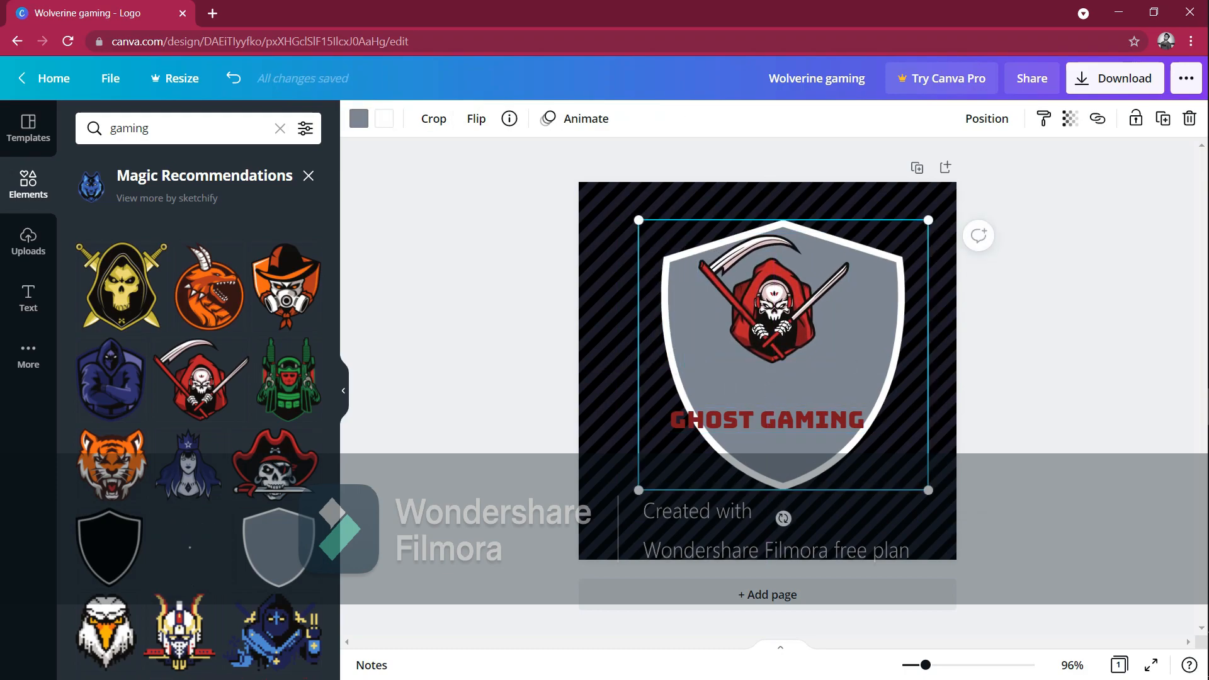
left_click_drag(790, 452, 780, 452)
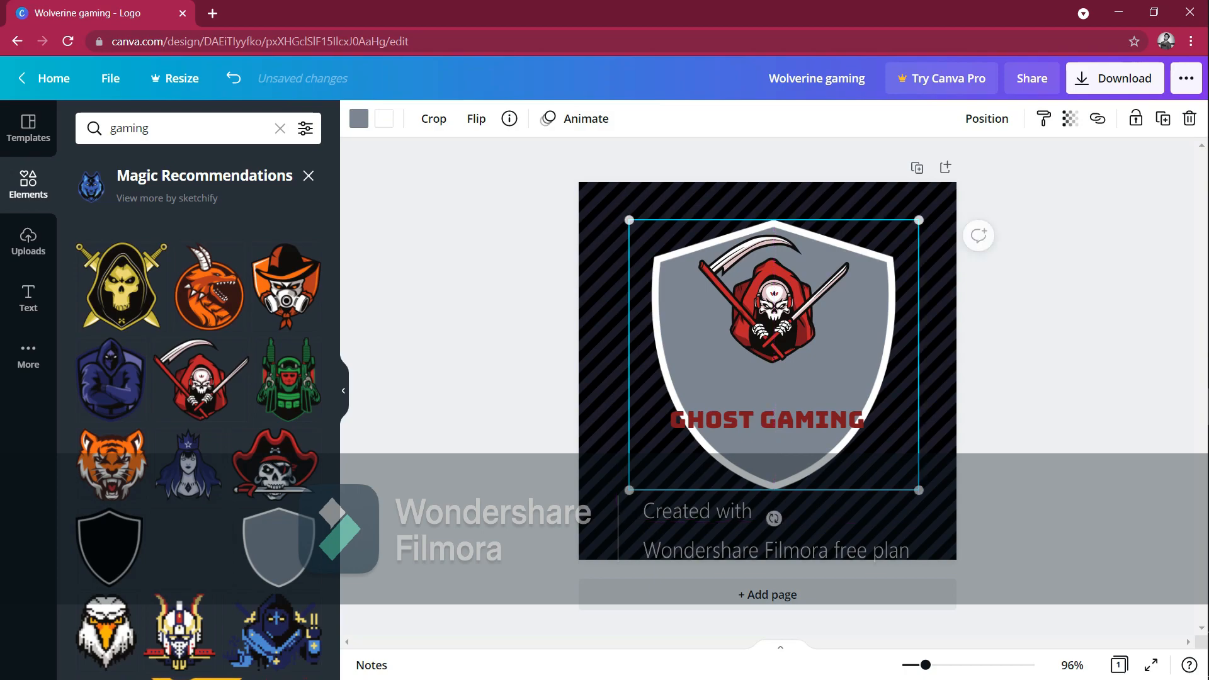
Move the reaper slightly up, and split GHOST GAMING onto two centred lines directly beneath it on the shield.
left_click_drag(774, 299, 774, 290)
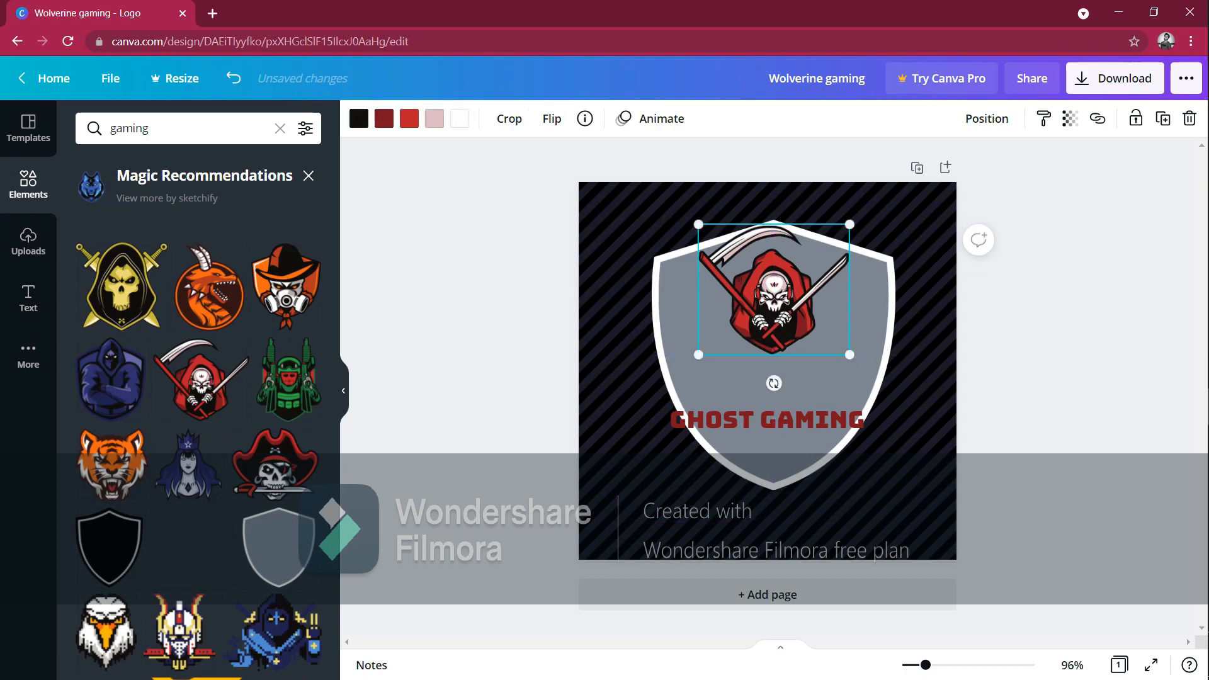
left_click_drag(768, 419, 774, 384)
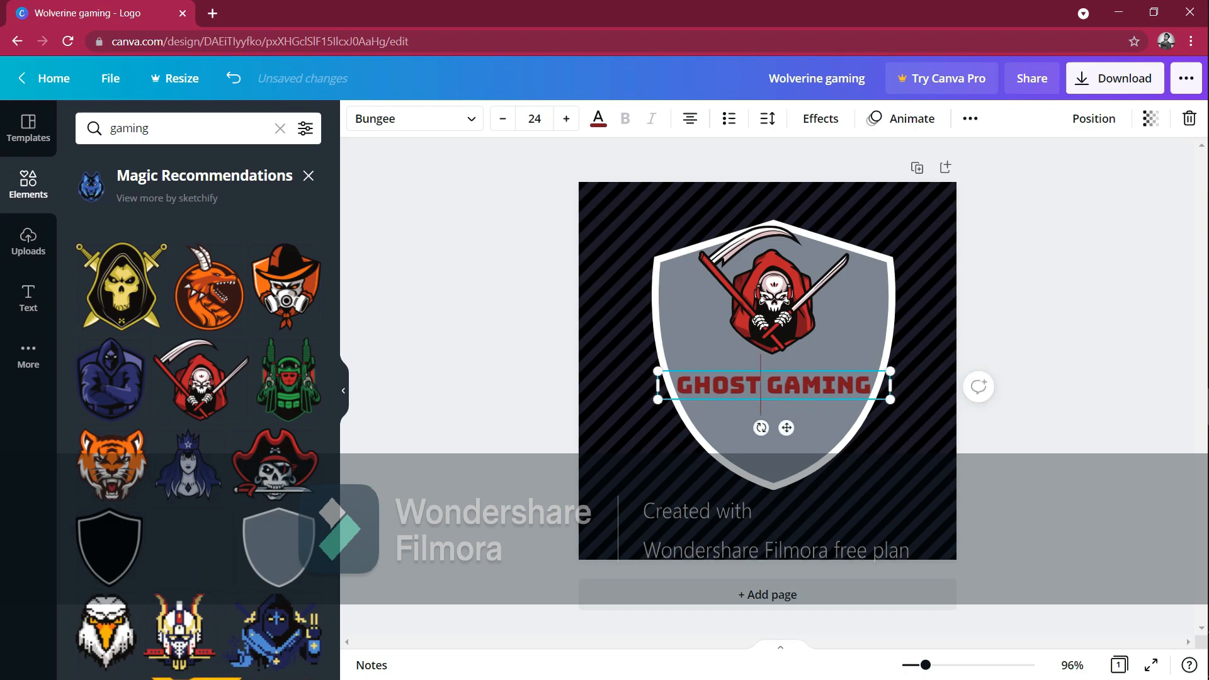
key("Return")
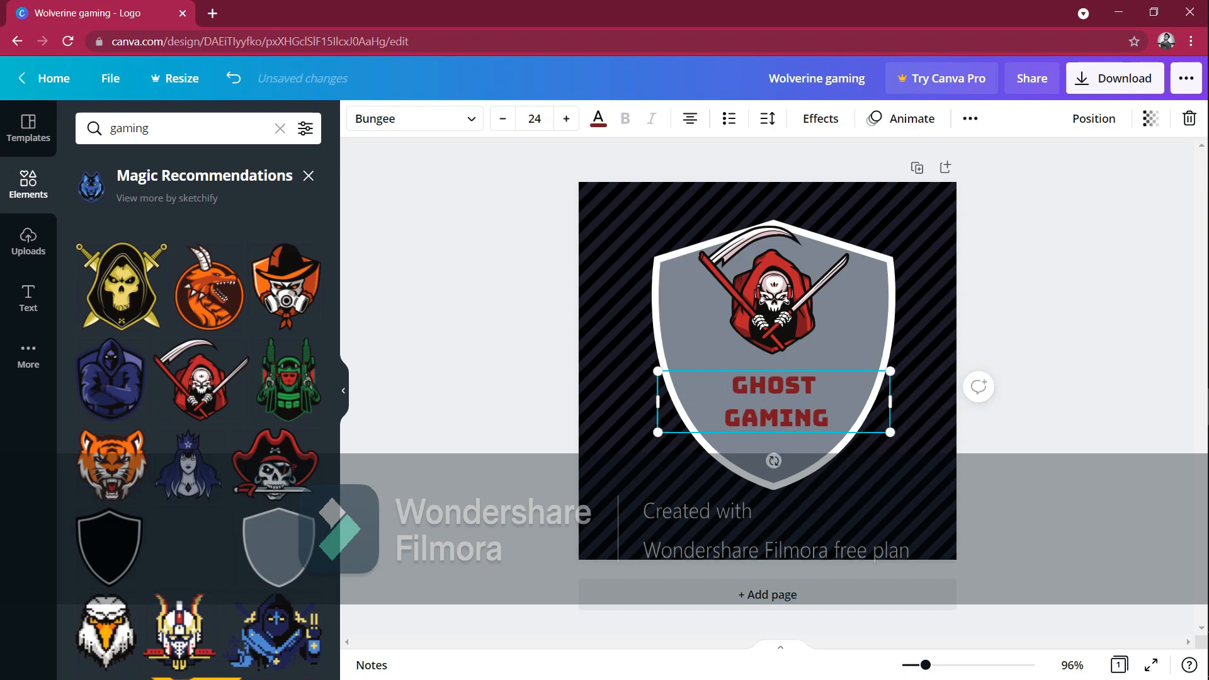
left_click(774, 523)
left_click_drag(774, 402, 774, 384)
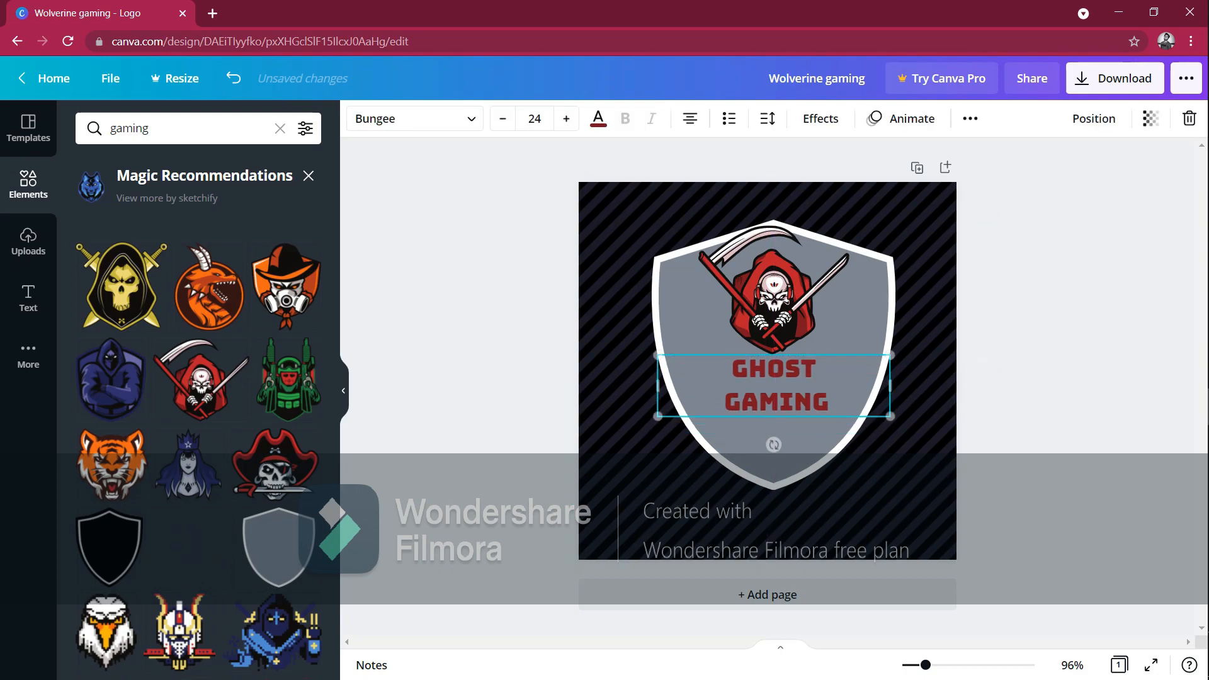
key("Escape")
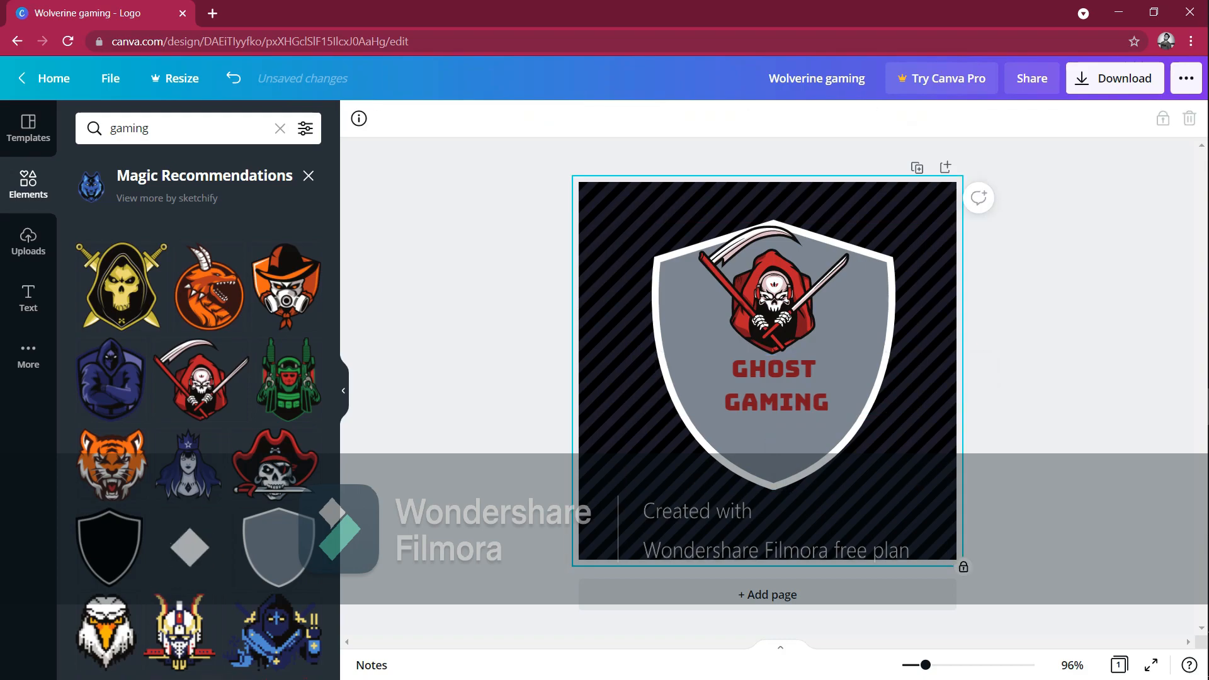
left_click(774, 384)
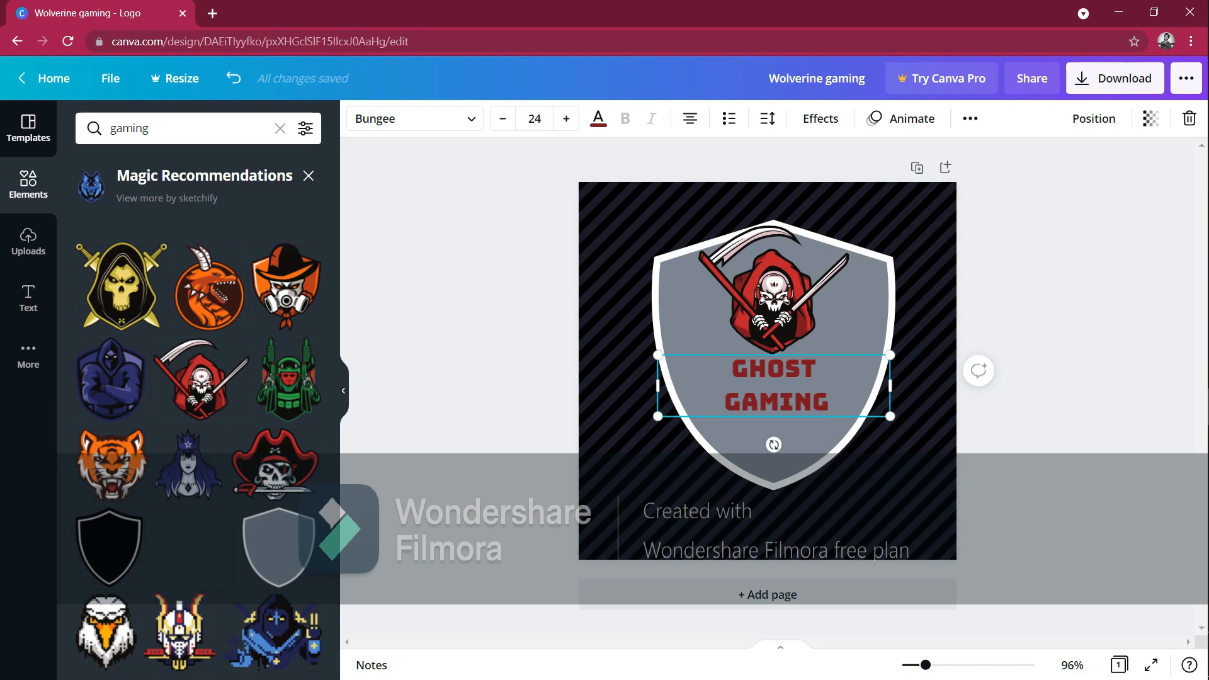
Search the design elements for "youtube".
left_click(29, 129)
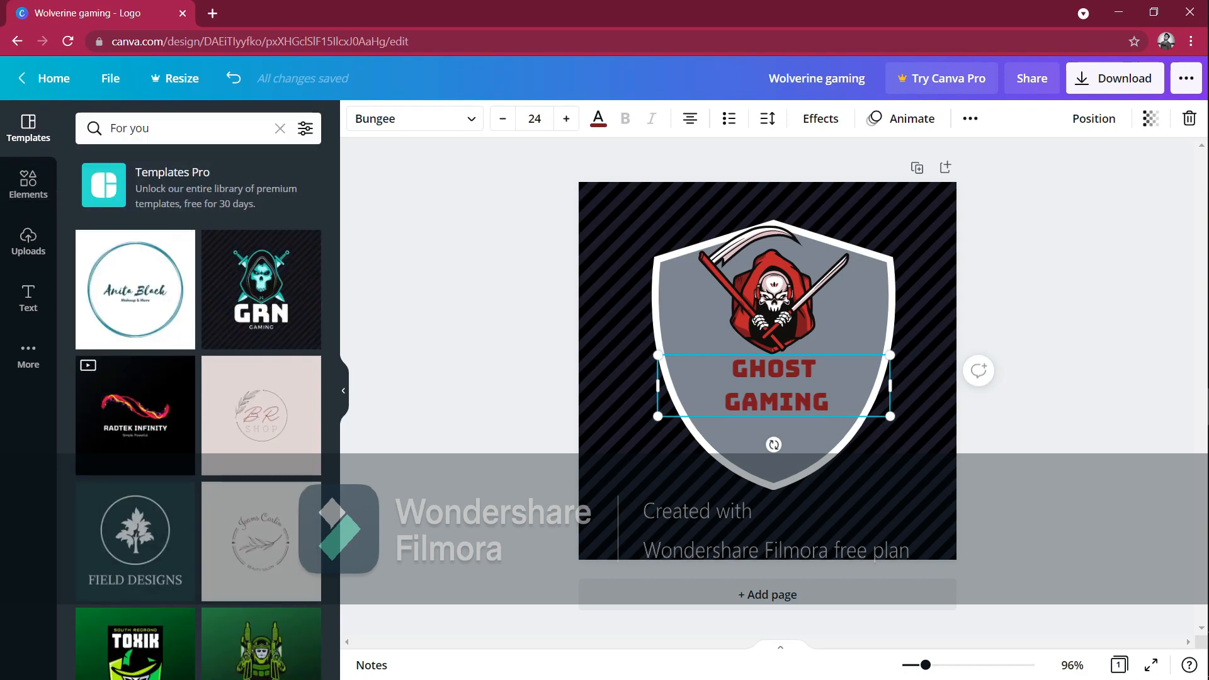
left_click(189, 128)
left_click(28, 183)
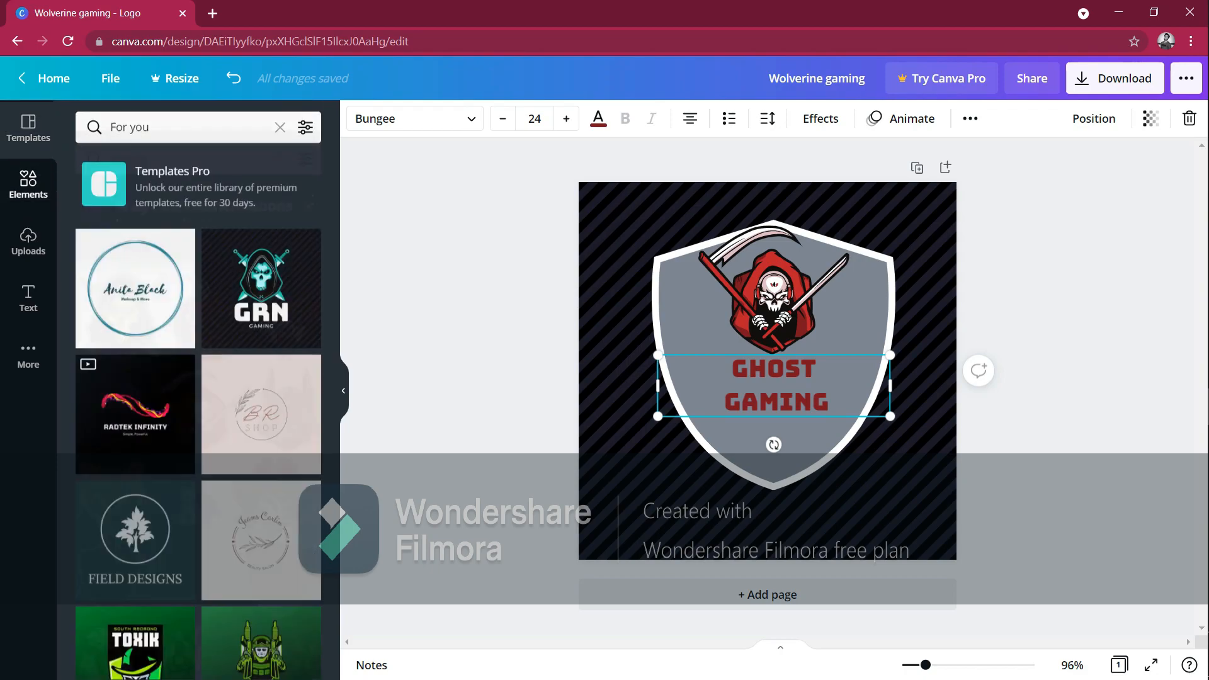
left_click(189, 128)
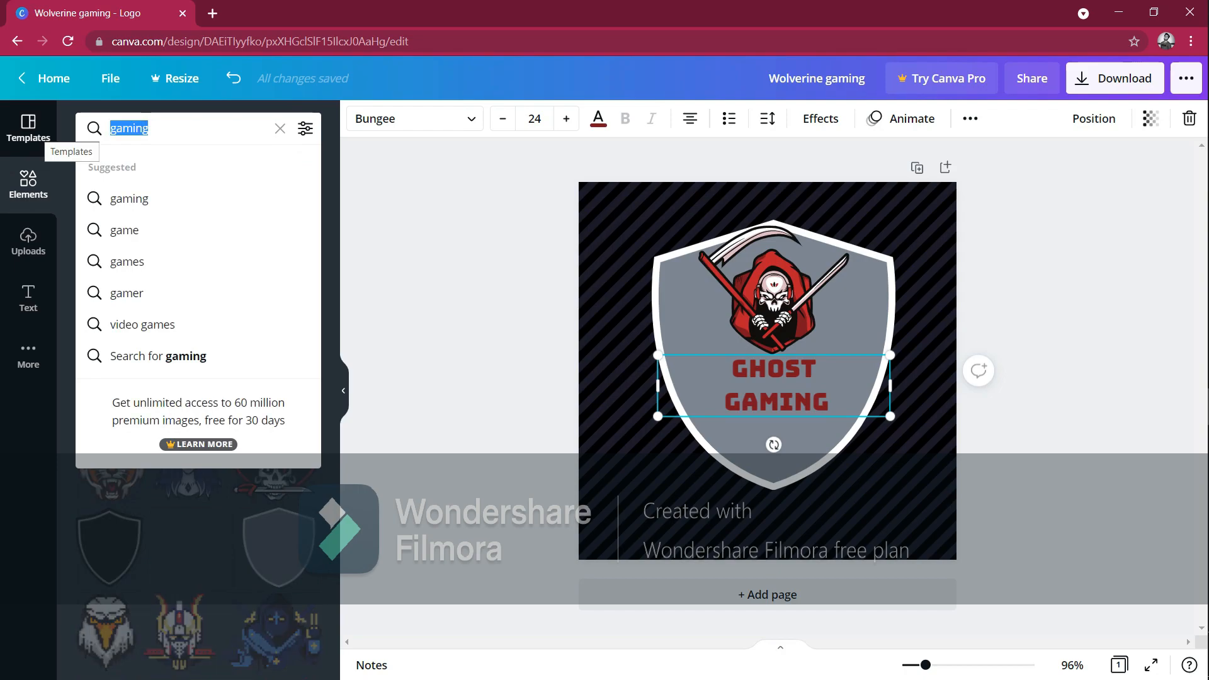
type("you")
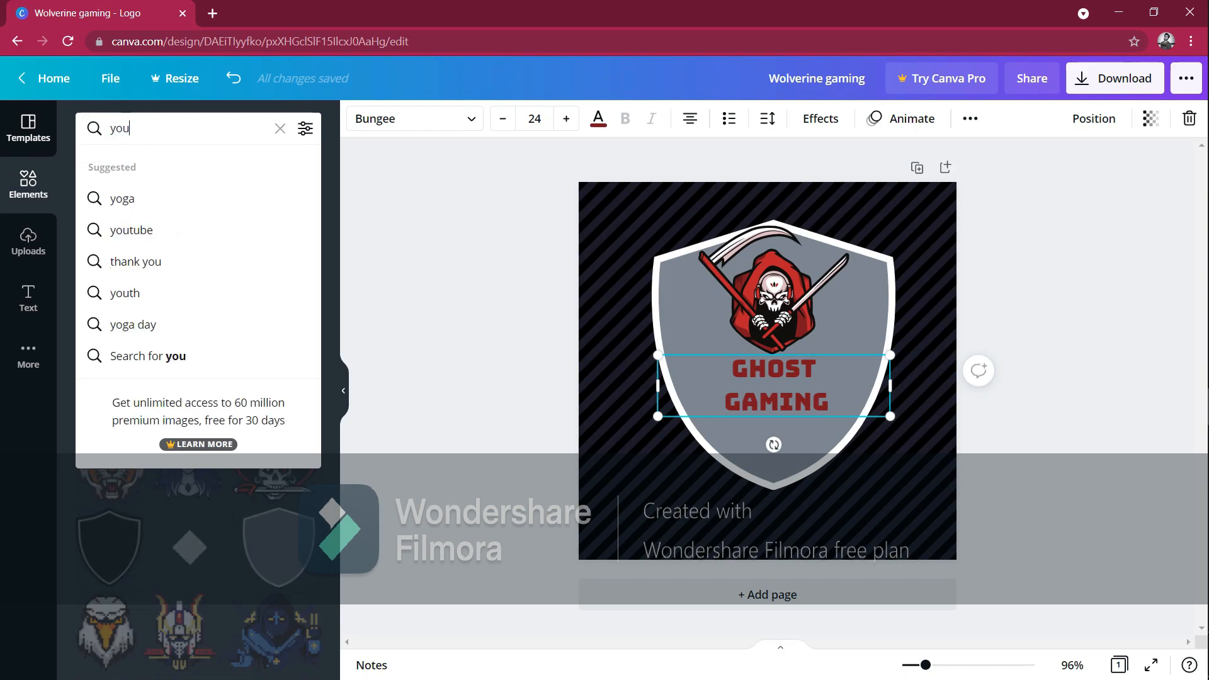
type("tube")
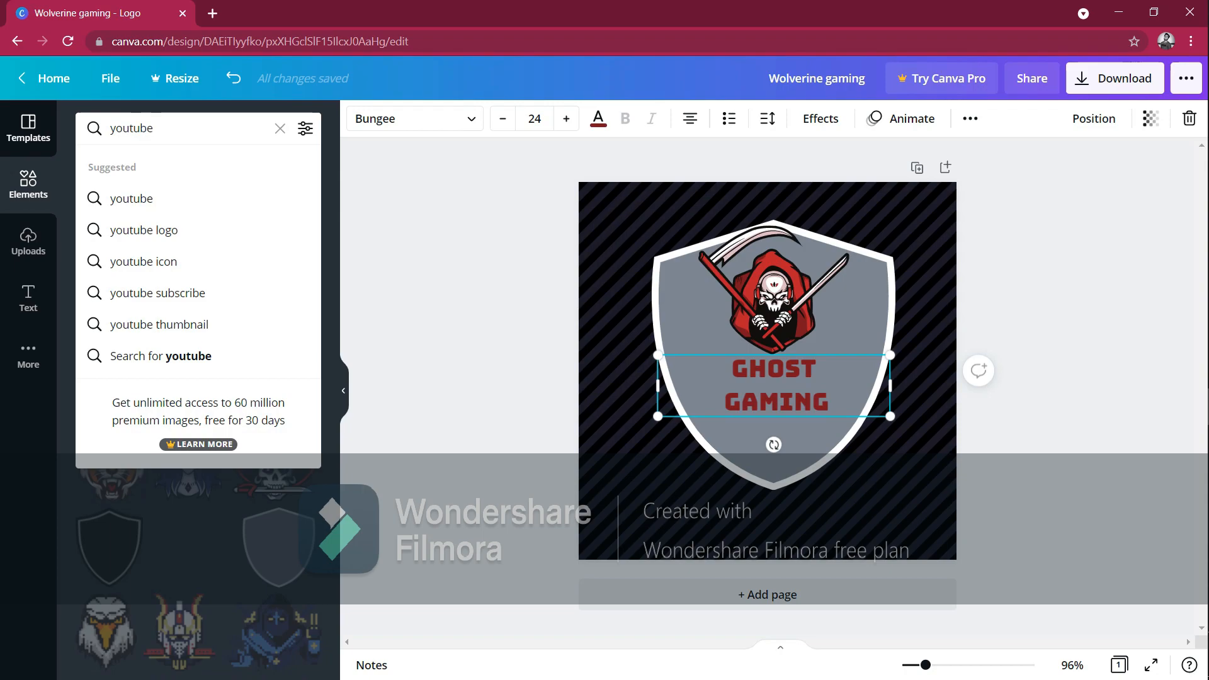
key("Return")
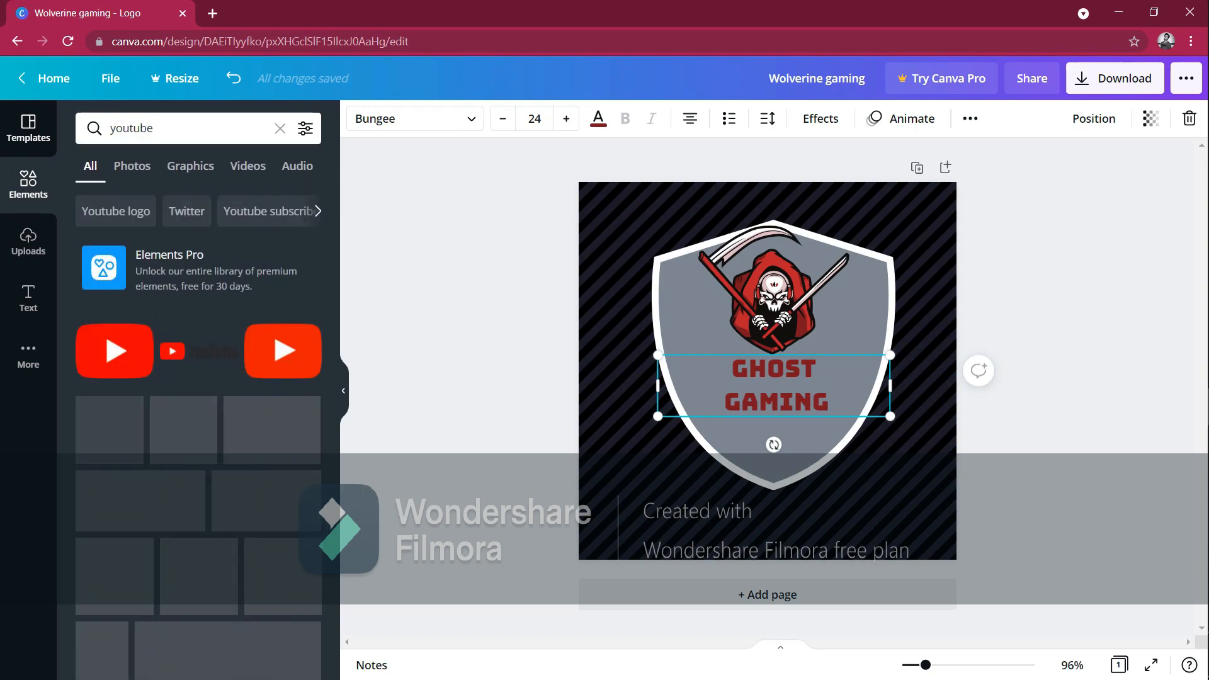
Add the YouTube logo with its wordmark below GAMING and centre it on the shield.
left_click_drag(189, 351, 768, 426)
left_click_drag(844, 443, 781, 430)
left_click(775, 387)
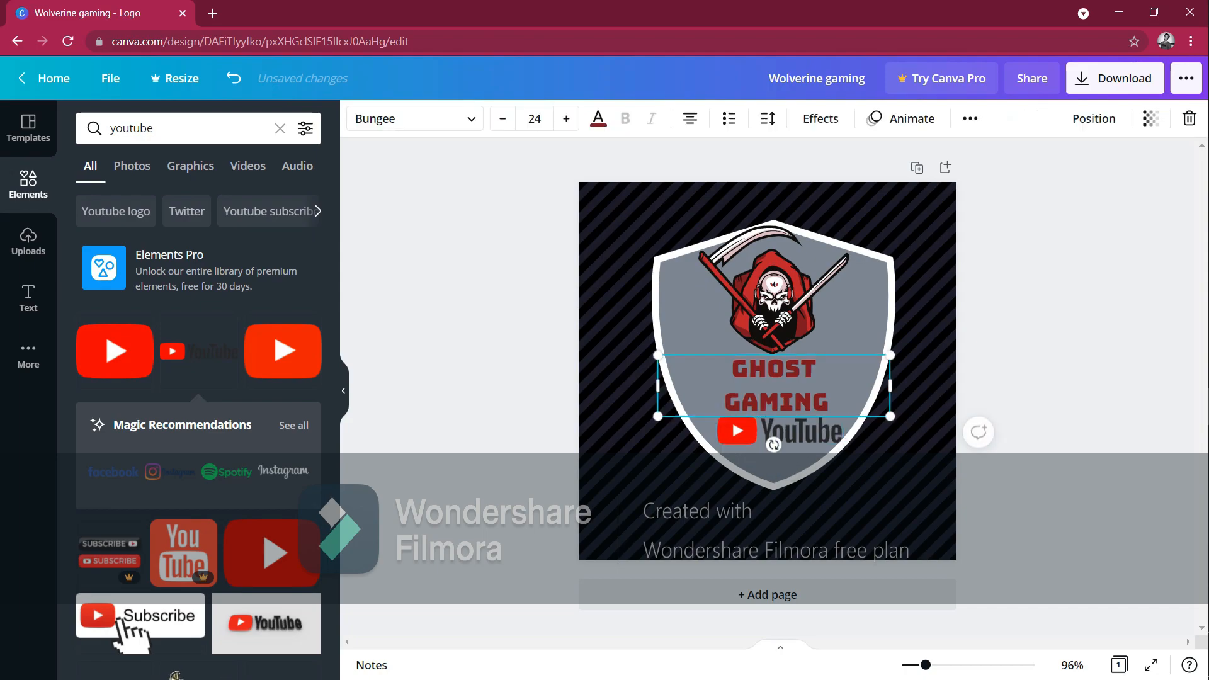
left_click(780, 431)
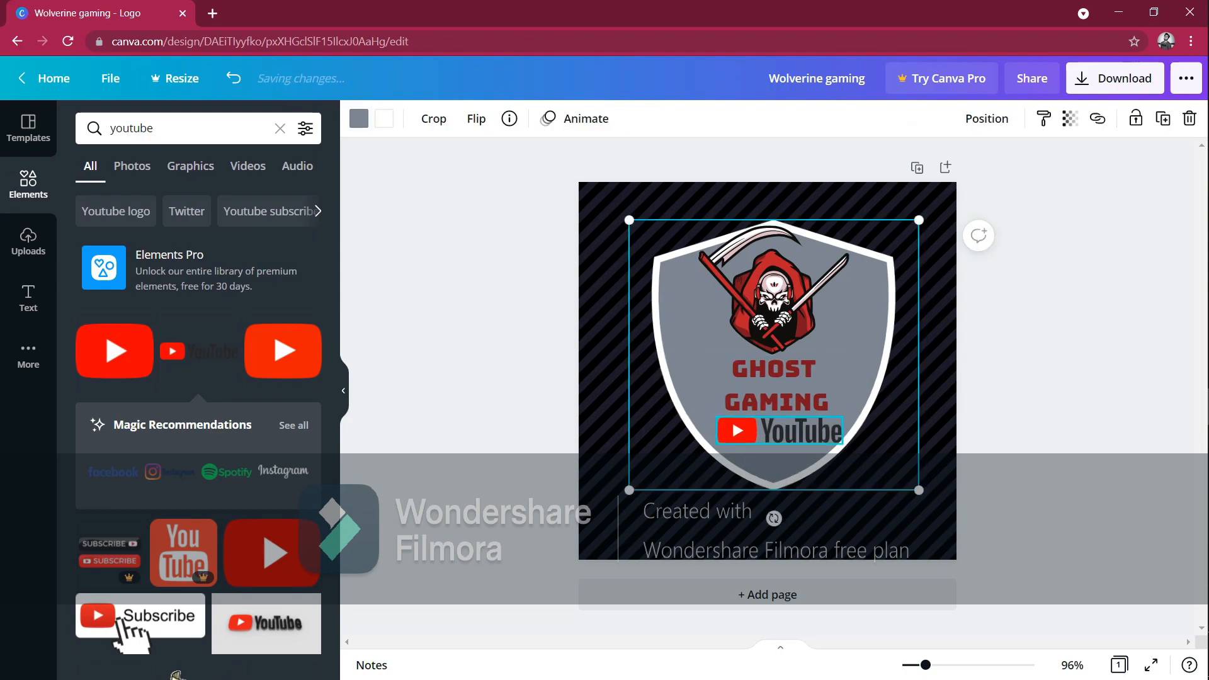
left_click(781, 431)
key("shift+Left")
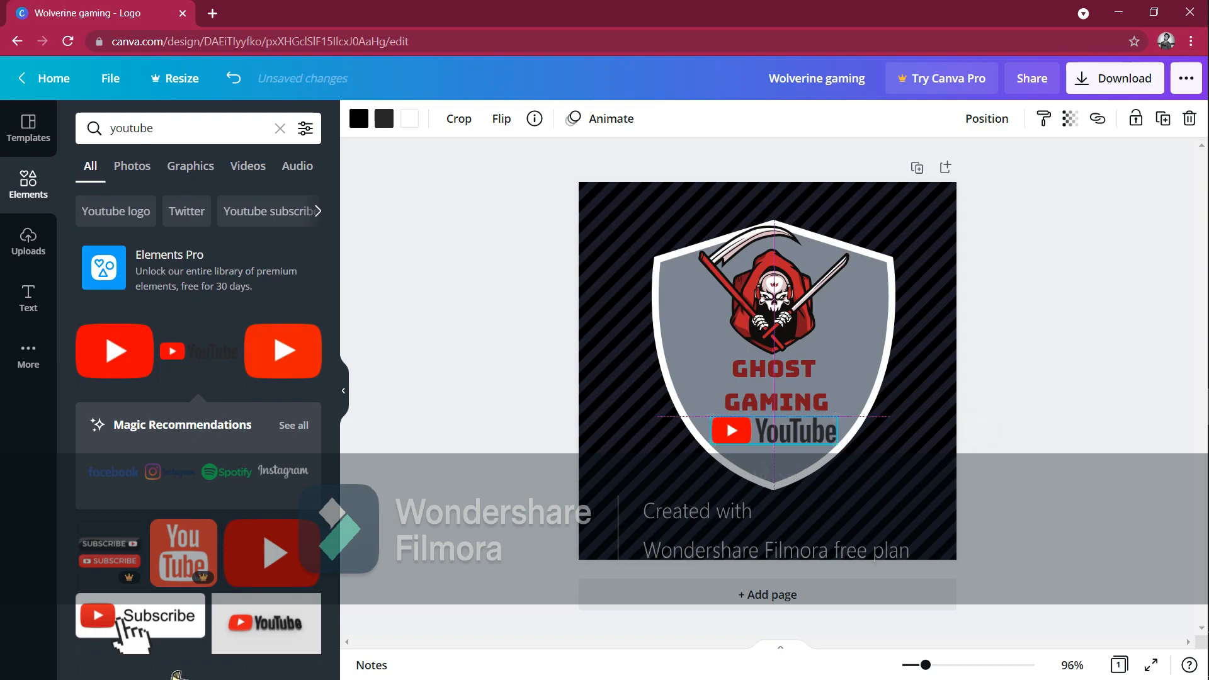
Recolour the reaper's dark red areas to the default turquoise.
left_click(773, 290)
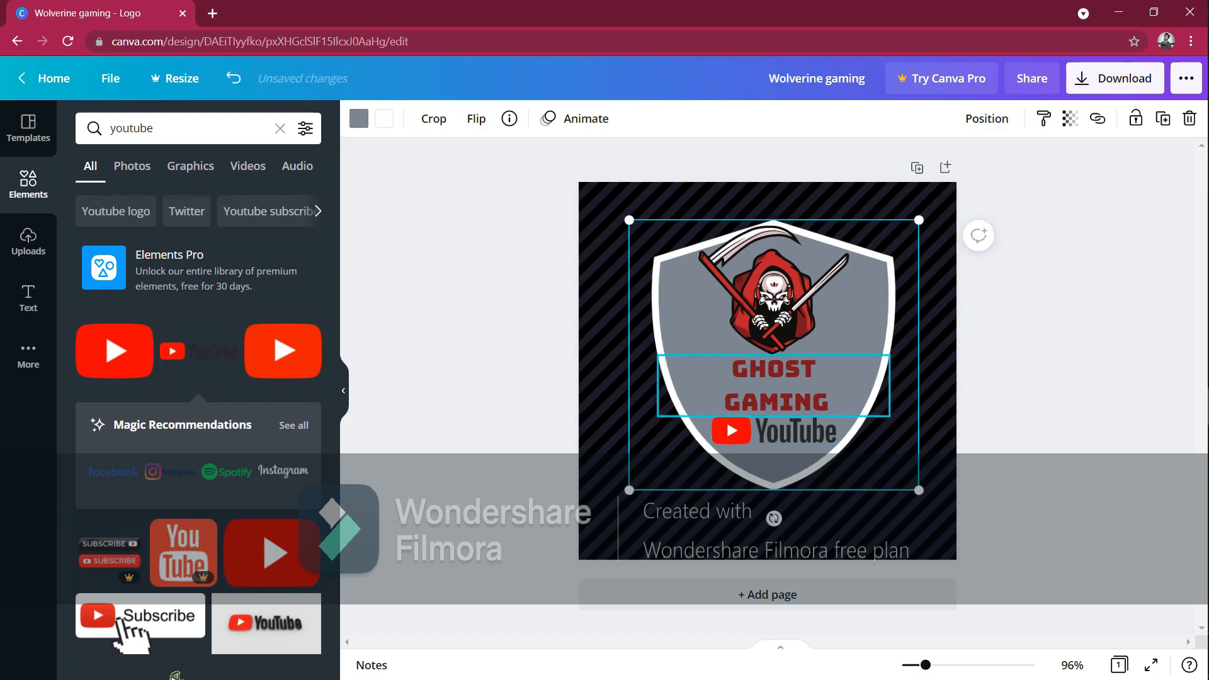
left_click(774, 290)
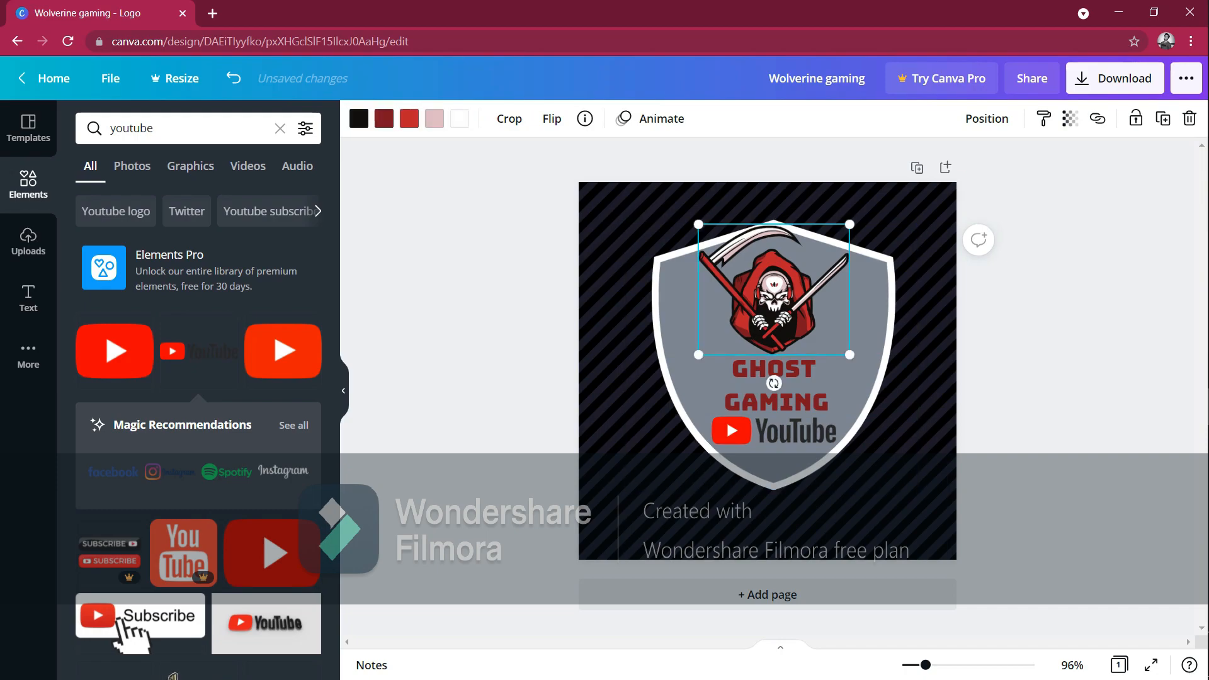
left_click(385, 118)
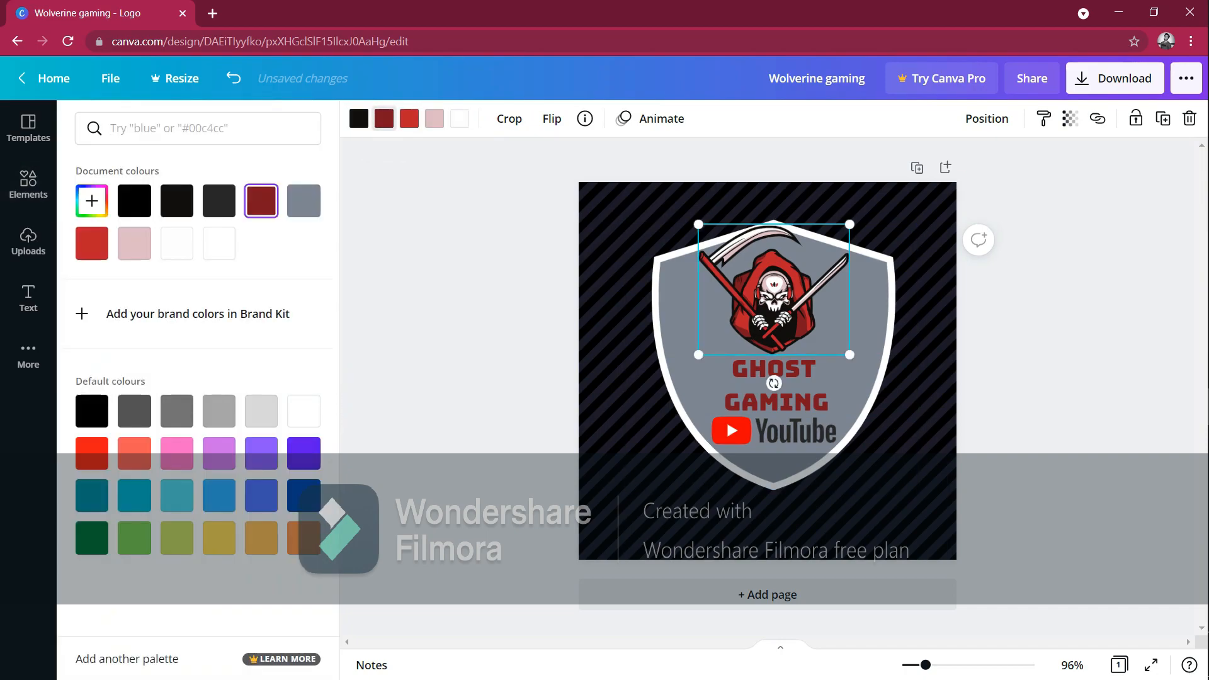
left_click(134, 495)
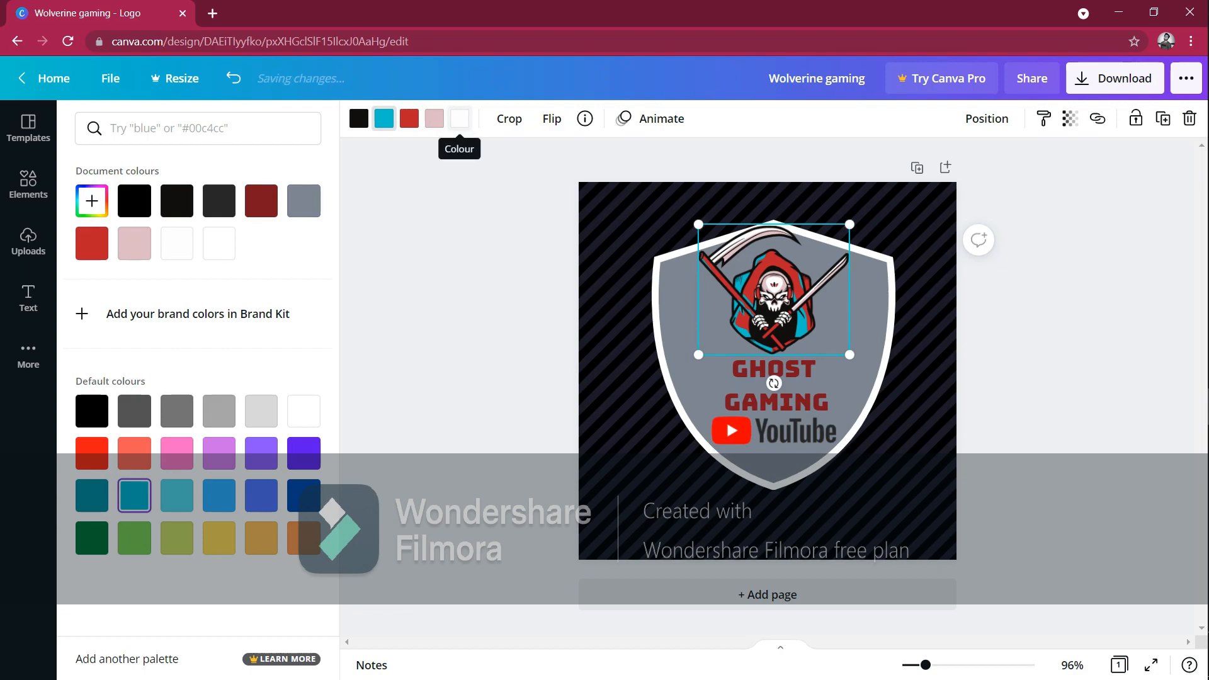
Try a medium blue for the reaper's white areas, and set them back to white.
left_click(460, 118)
left_click(261, 495)
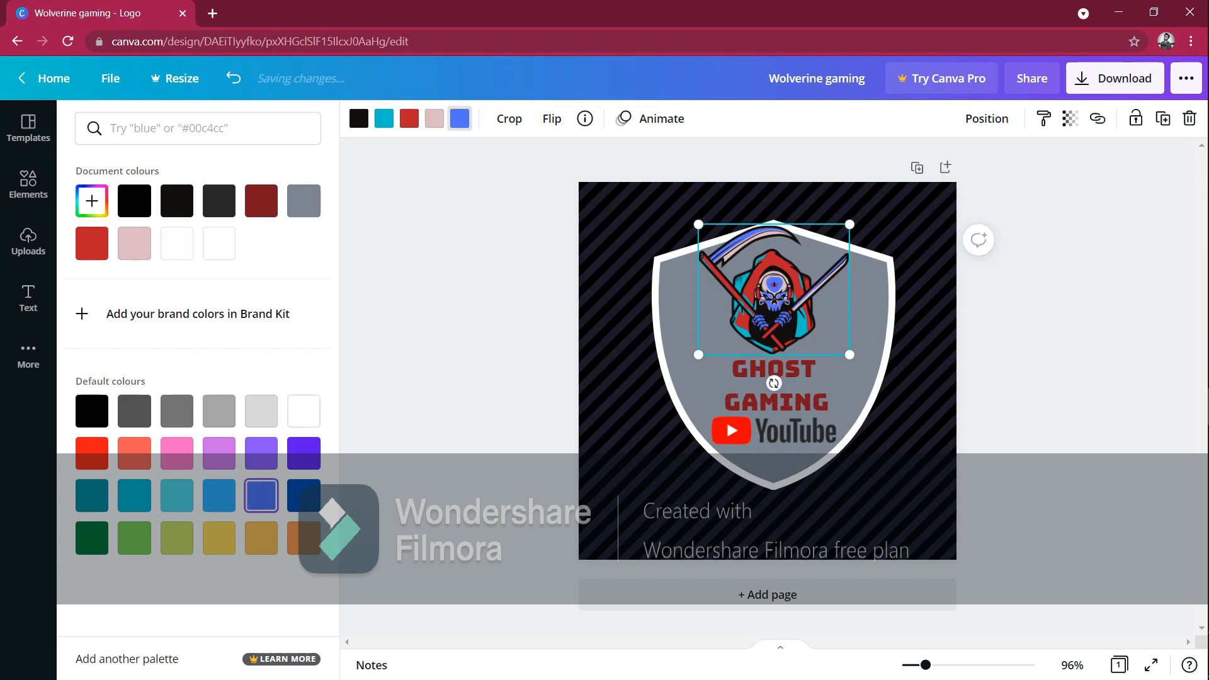
left_click(304, 411)
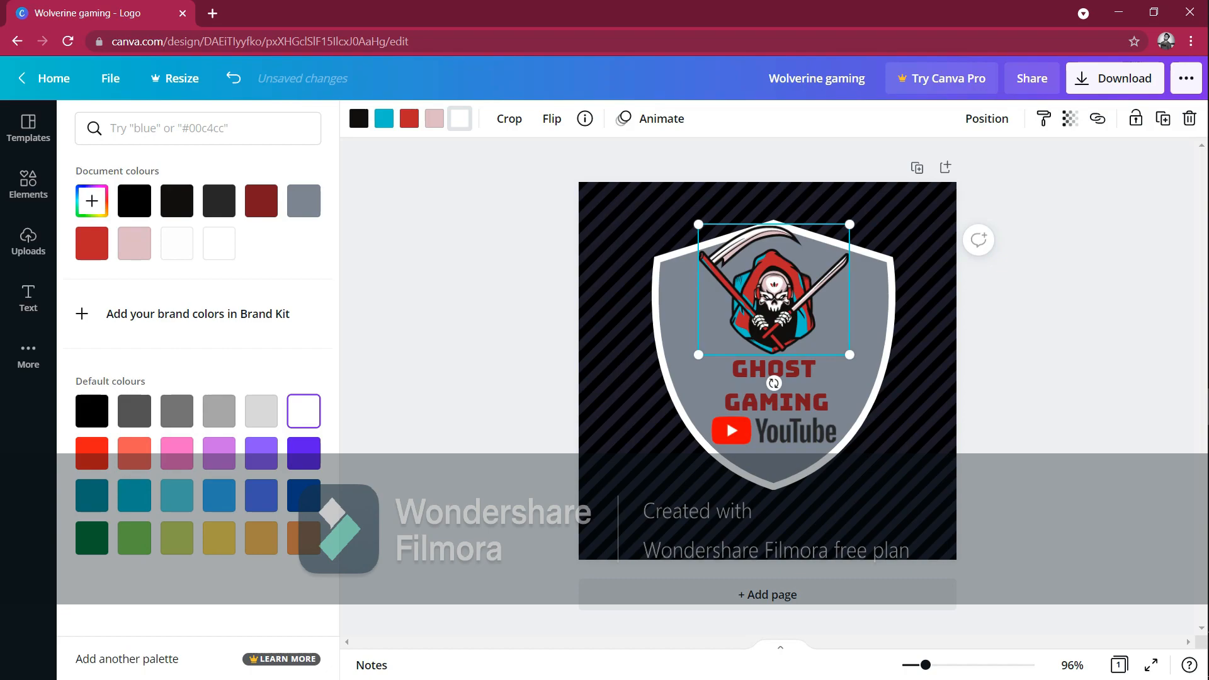
Try dark blue and turquoise for the reaper's pale pink shading, and settle on white.
left_click(435, 118)
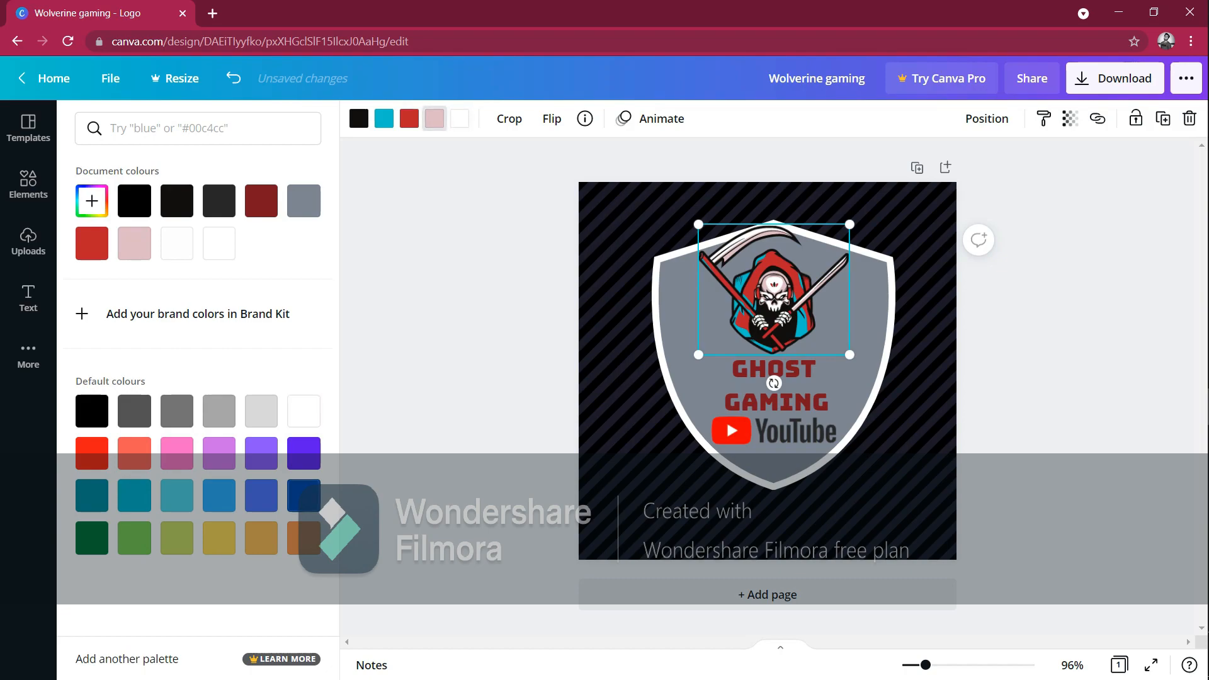
left_click(304, 495)
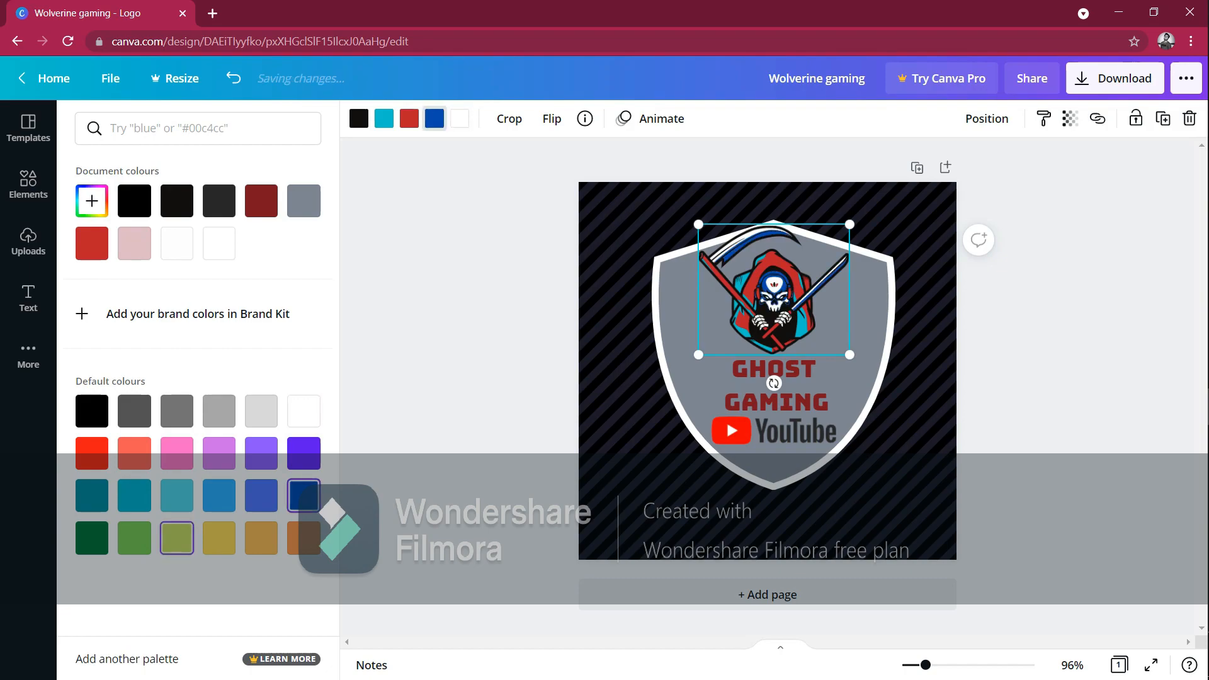
left_click(134, 496)
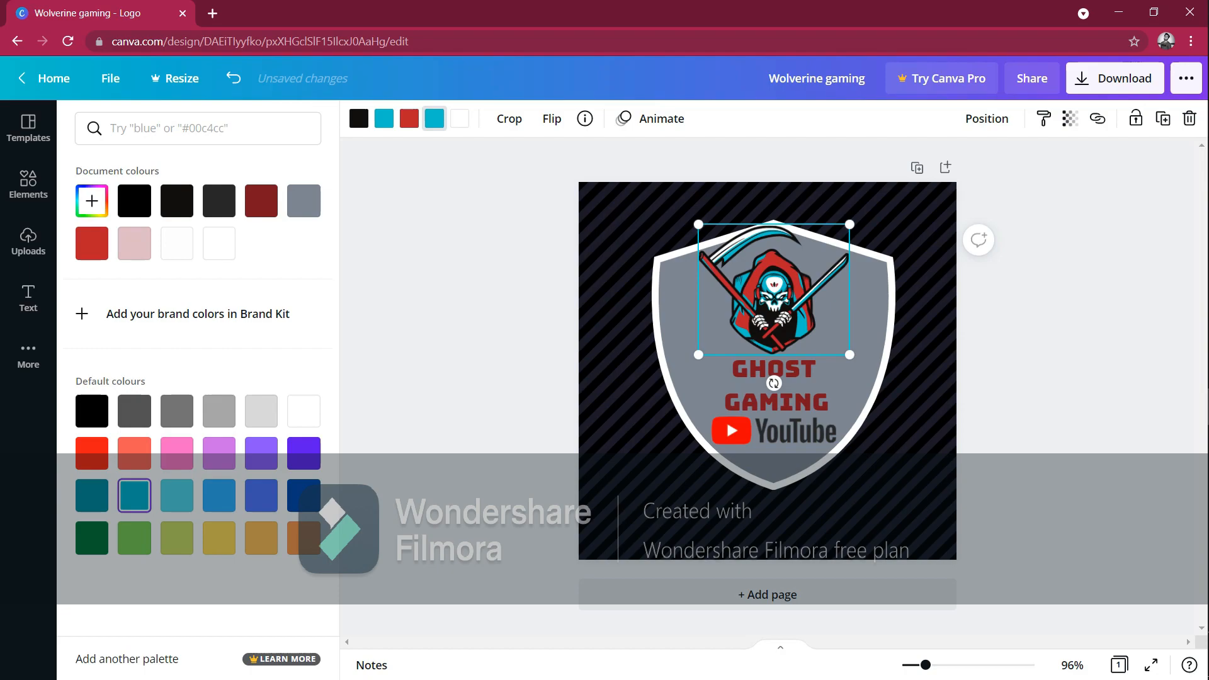
left_click(176, 243)
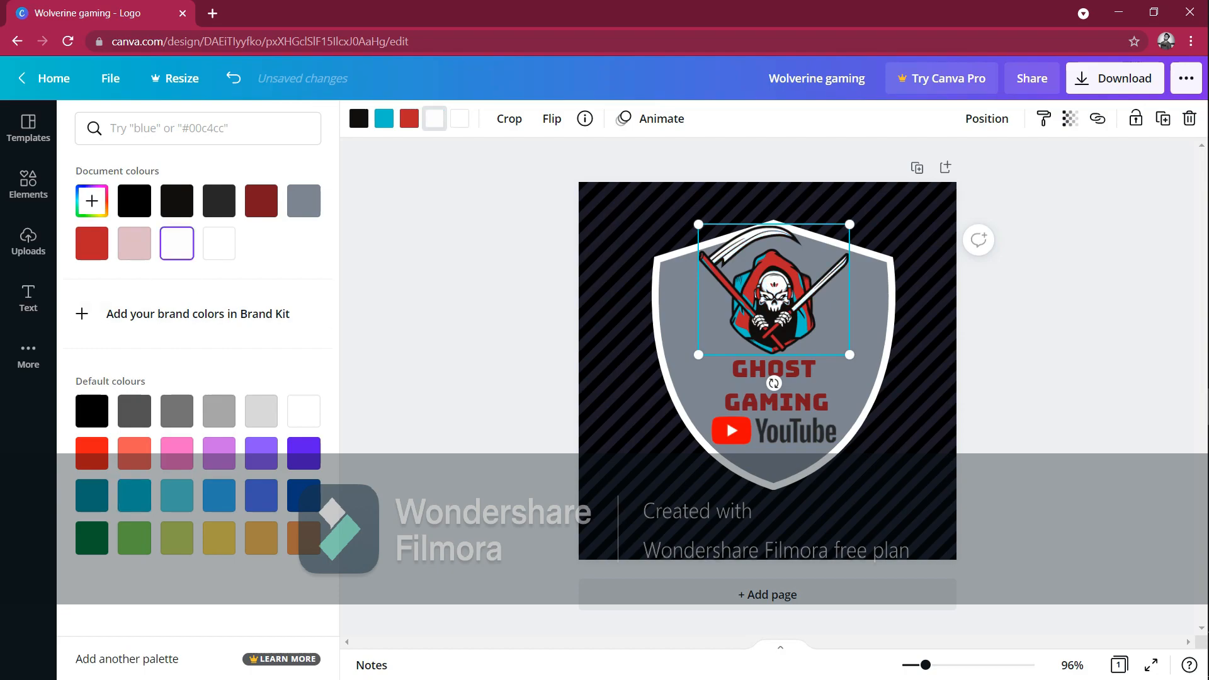
key("Escape")
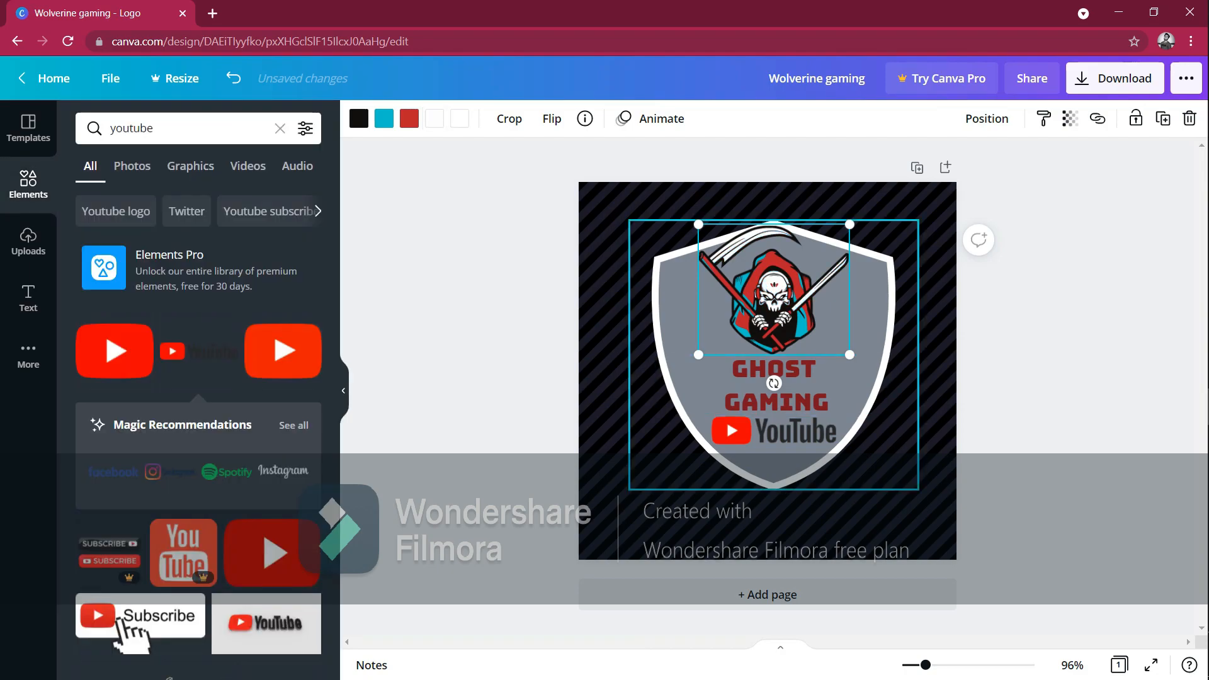
Change the GHOST GAMING title's font to Josefin Sans Regular.
left_click(774, 385)
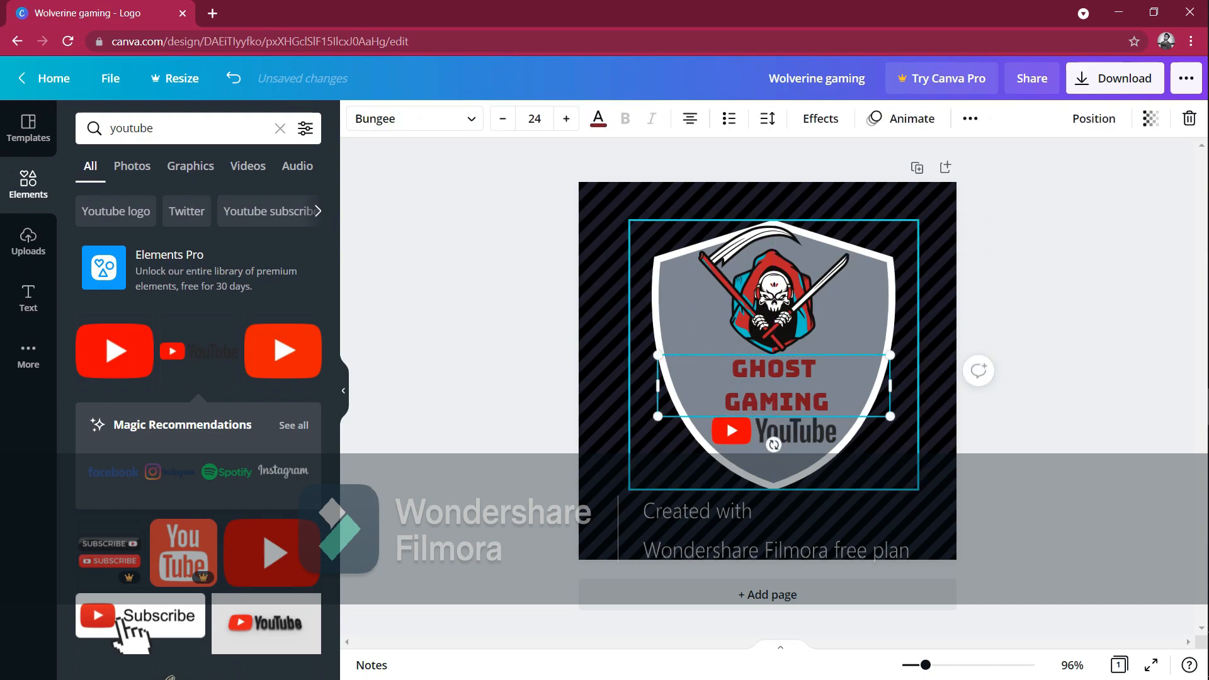
left_click(415, 118)
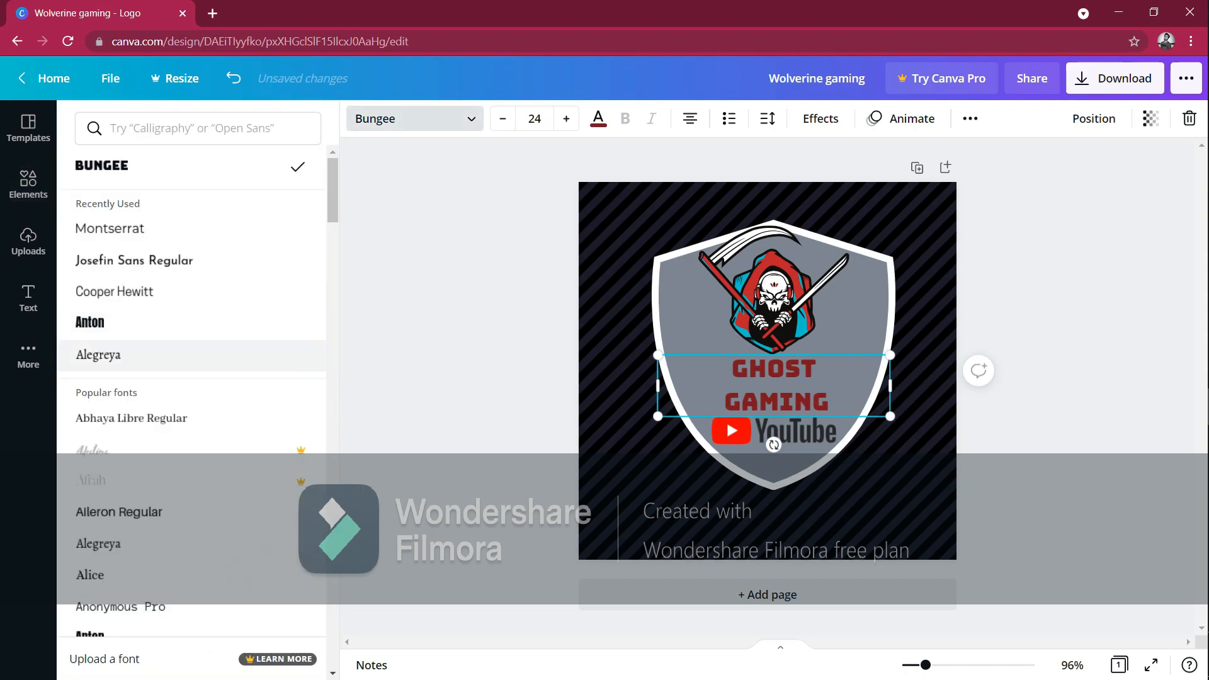
left_click(134, 260)
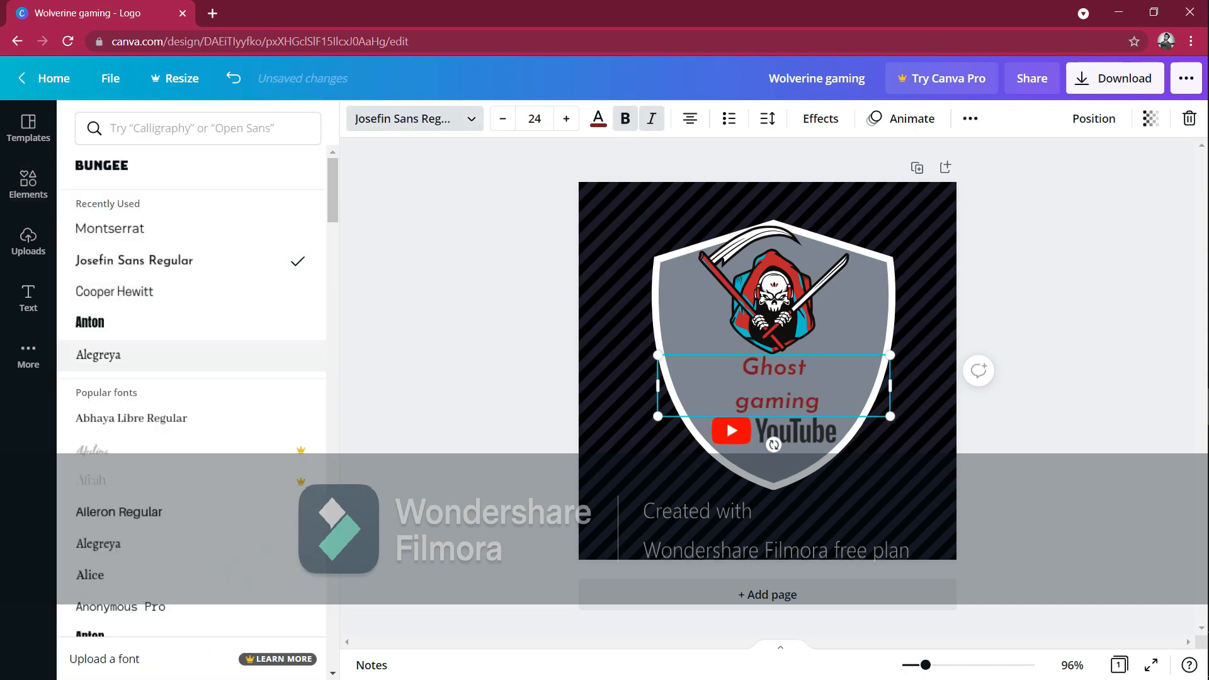
Search the fonts for "caveat" and choose the Caveat font for the title.
scroll(189, 362, "down", 20)
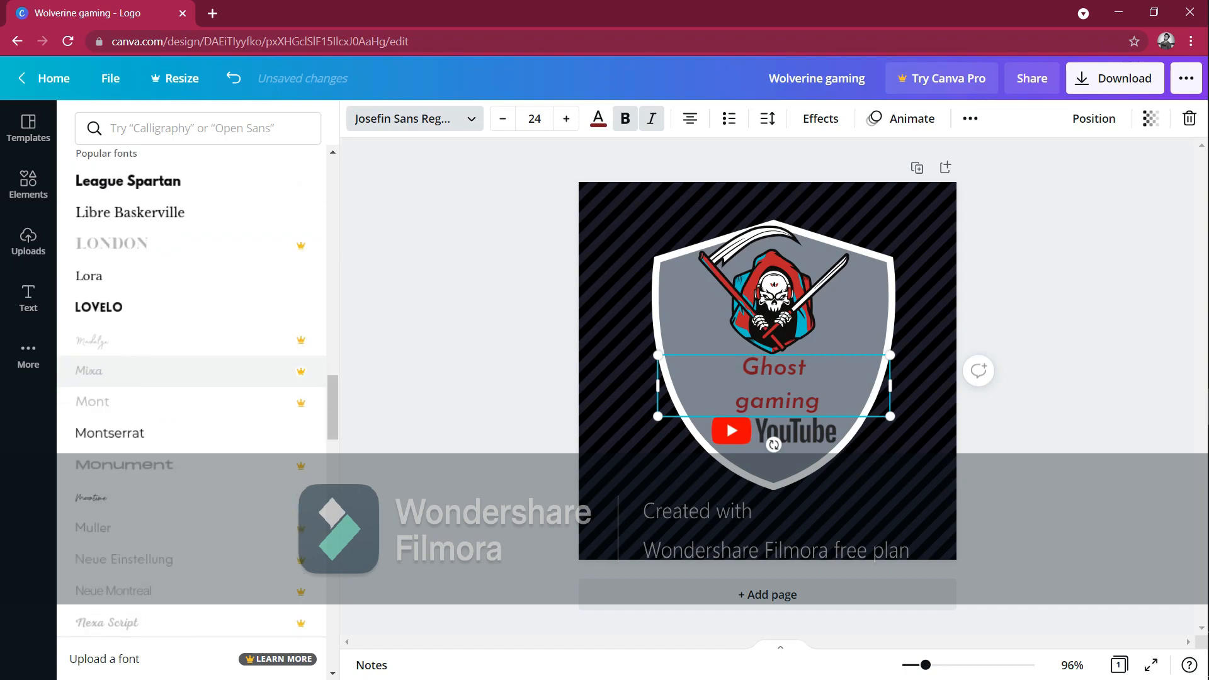
scroll(189, 370, "down", 7)
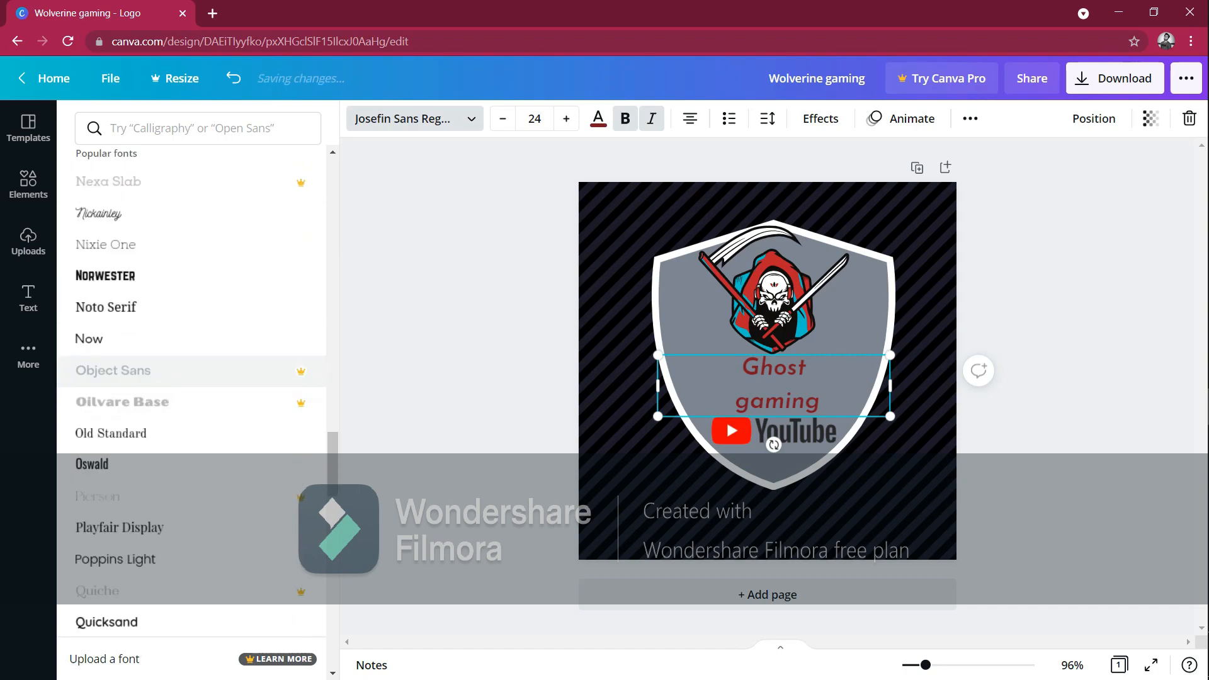
scroll(189, 378, "down", 3)
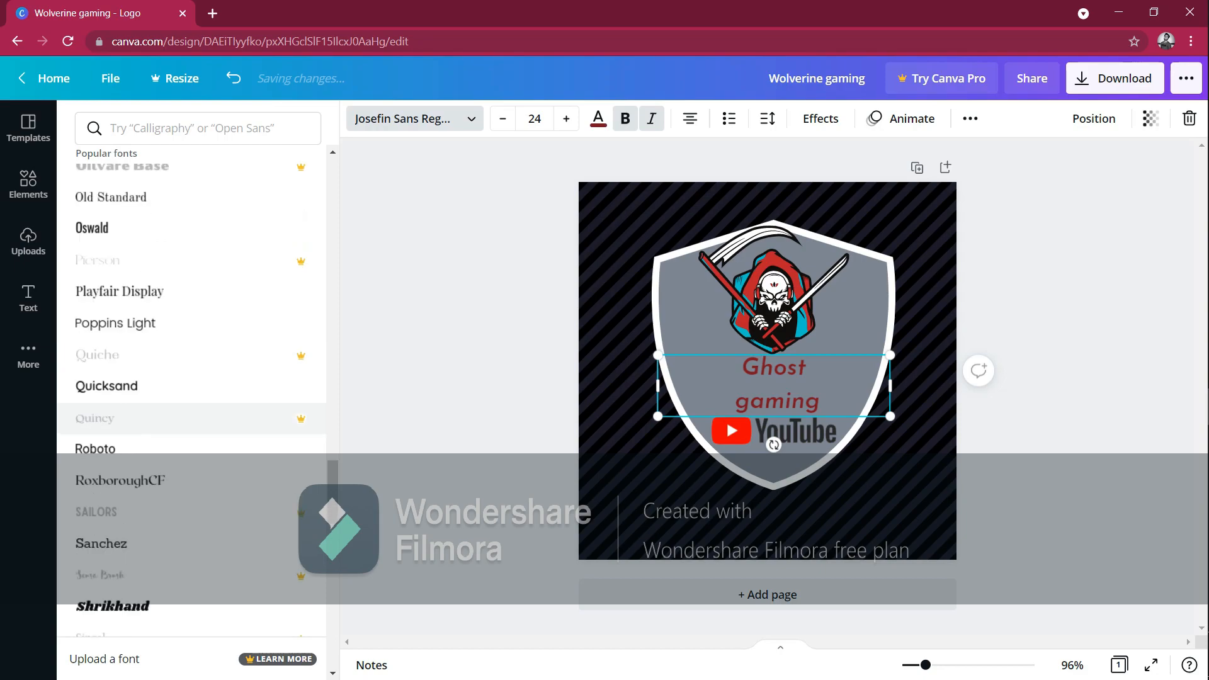
scroll(189, 418, "down", 10)
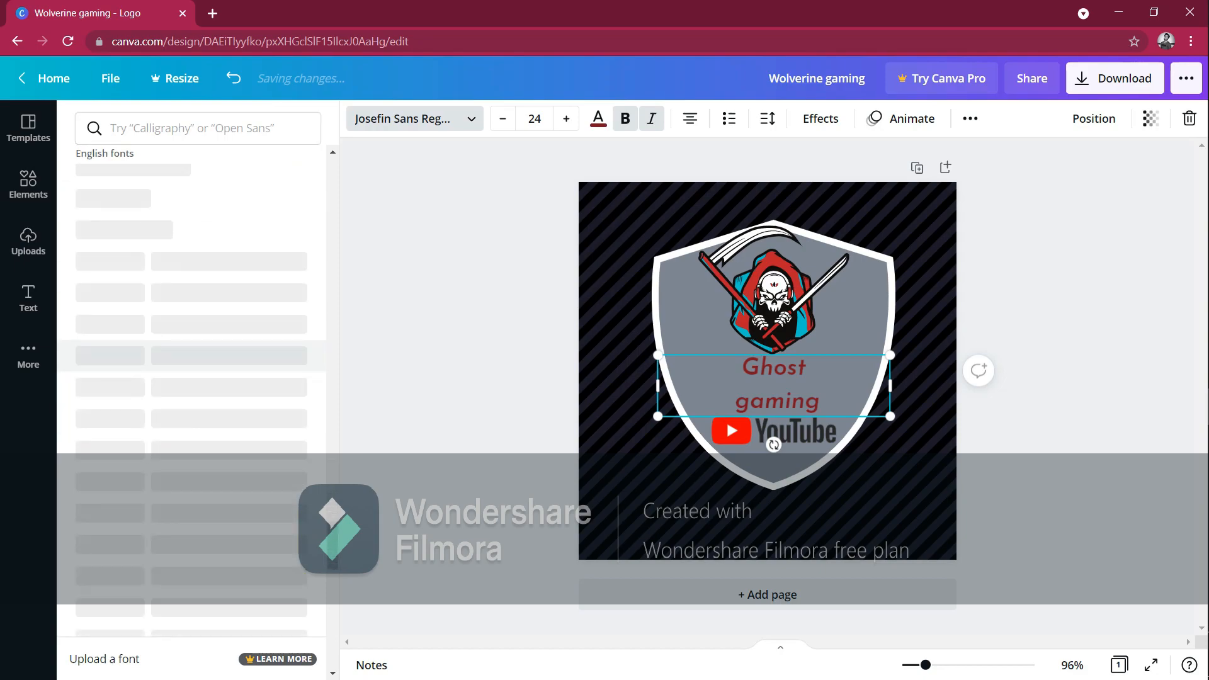
scroll(189, 355, "down", 5)
left_click(192, 129)
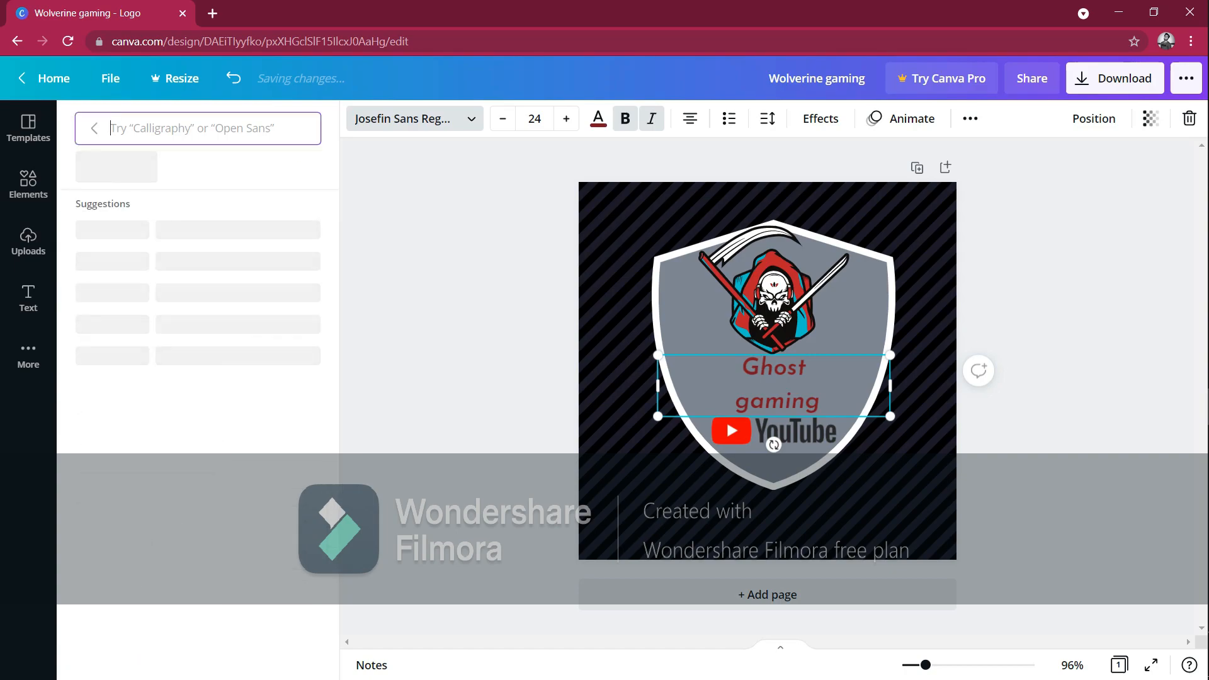
type("caveat")
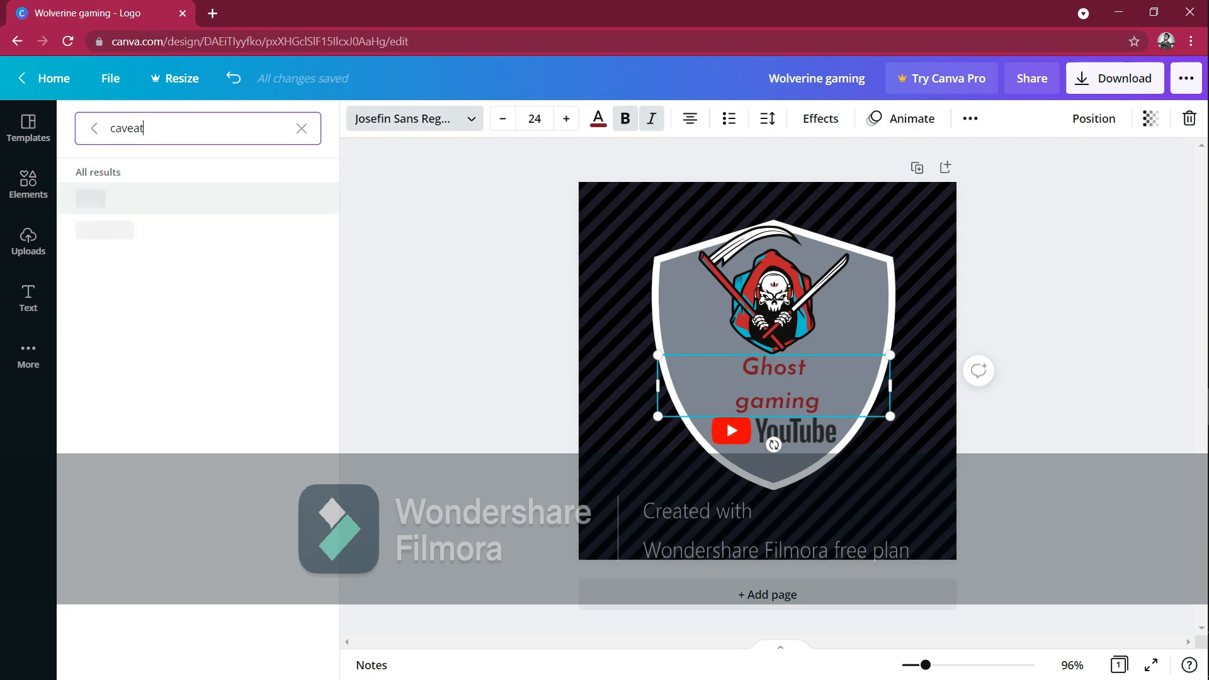
left_click(189, 198)
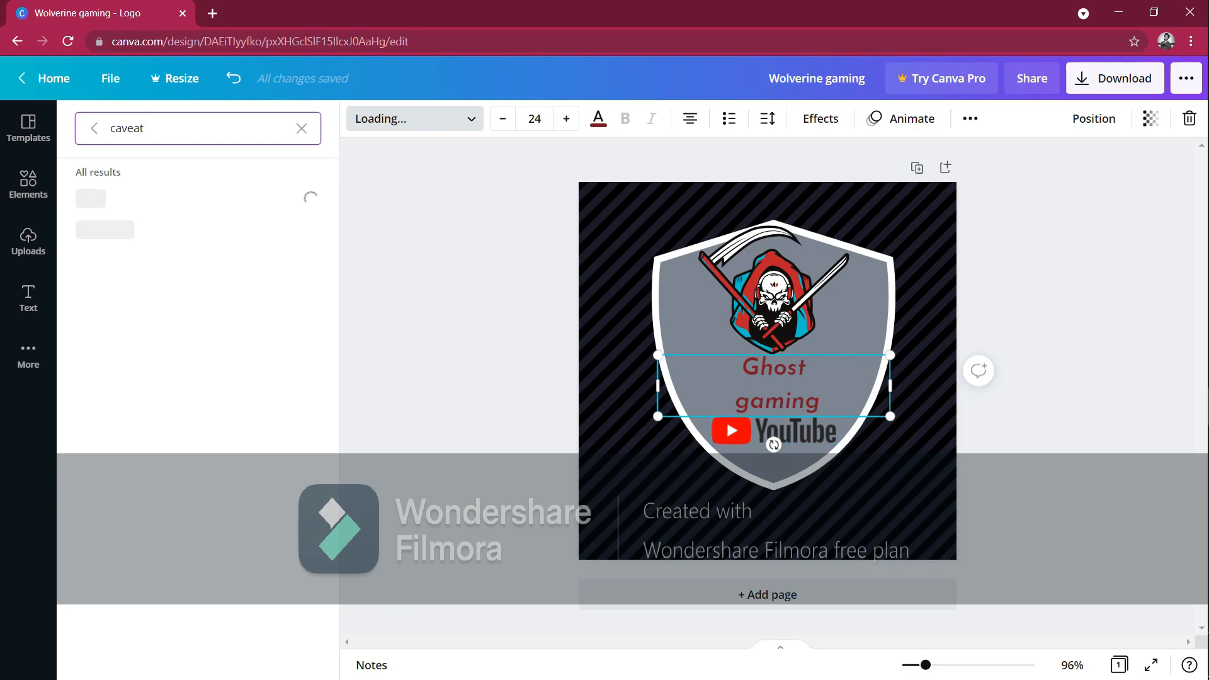
left_click(302, 128)
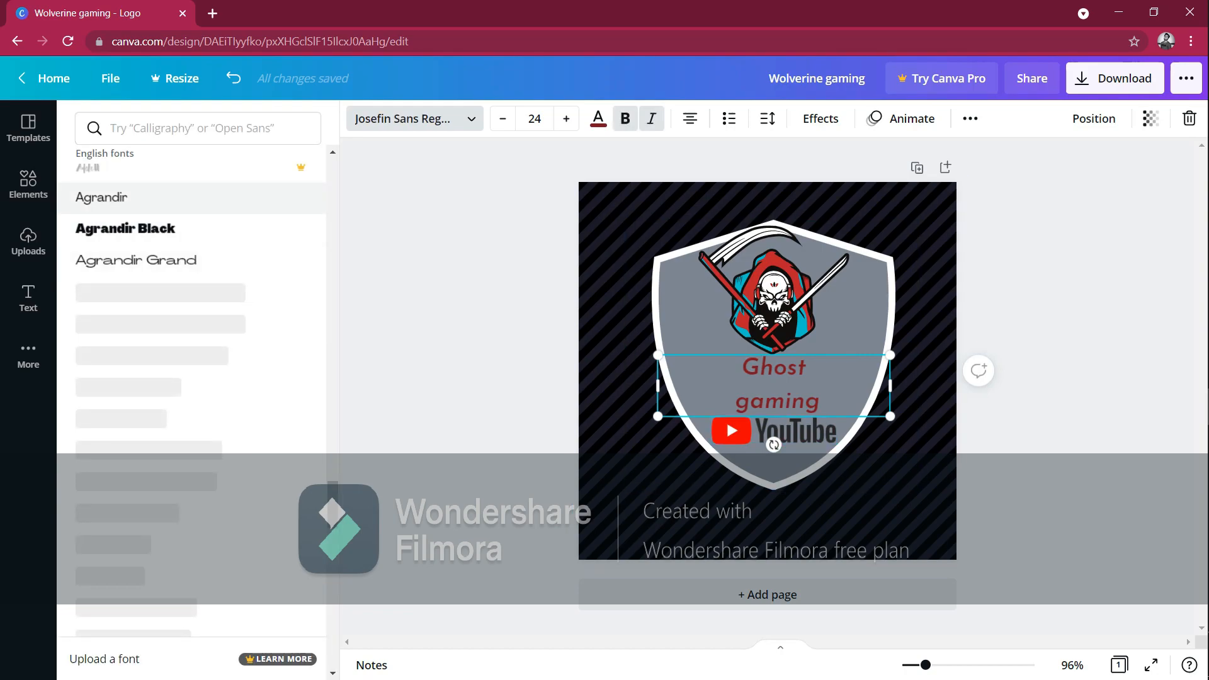
Set the title's second line, the word gaming, to the Bungee font.
scroll(189, 378, "up", 10)
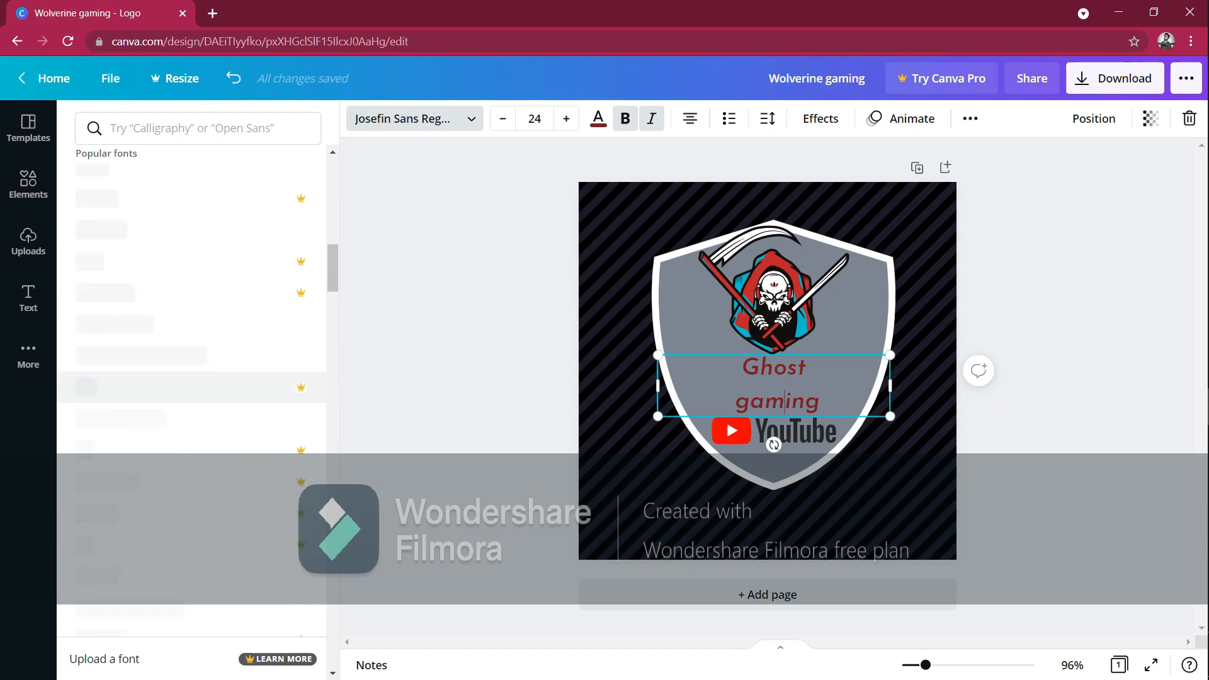
scroll(189, 387, "up", 5)
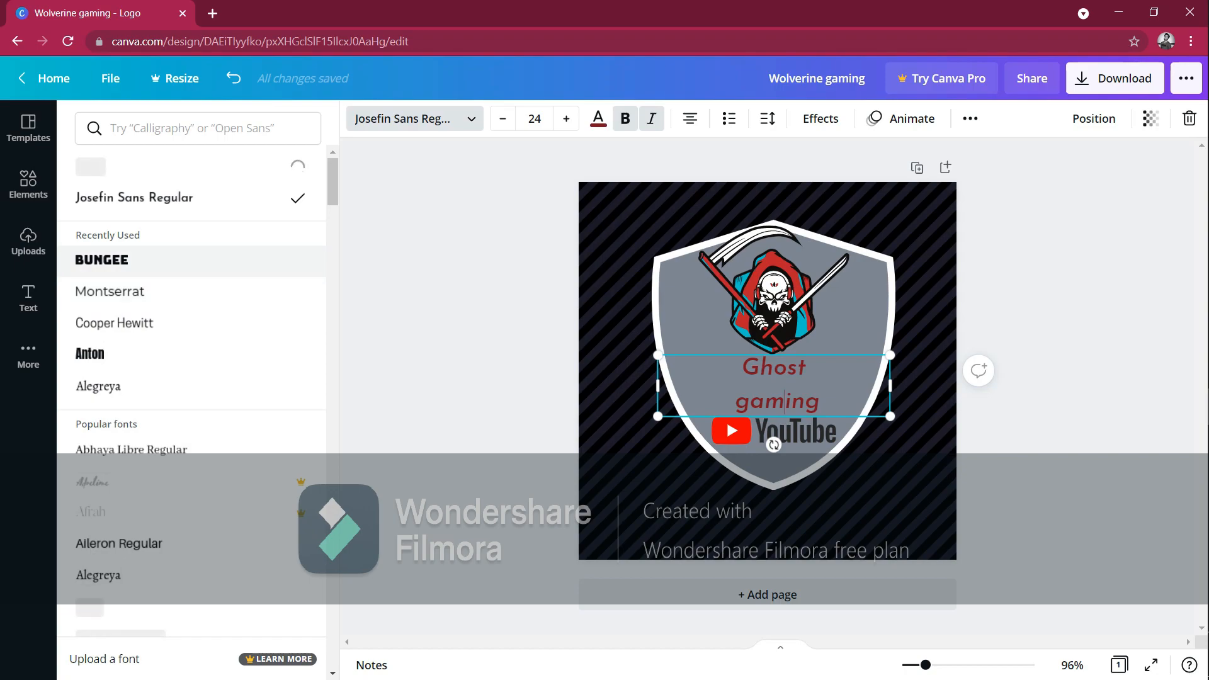
left_click(101, 260)
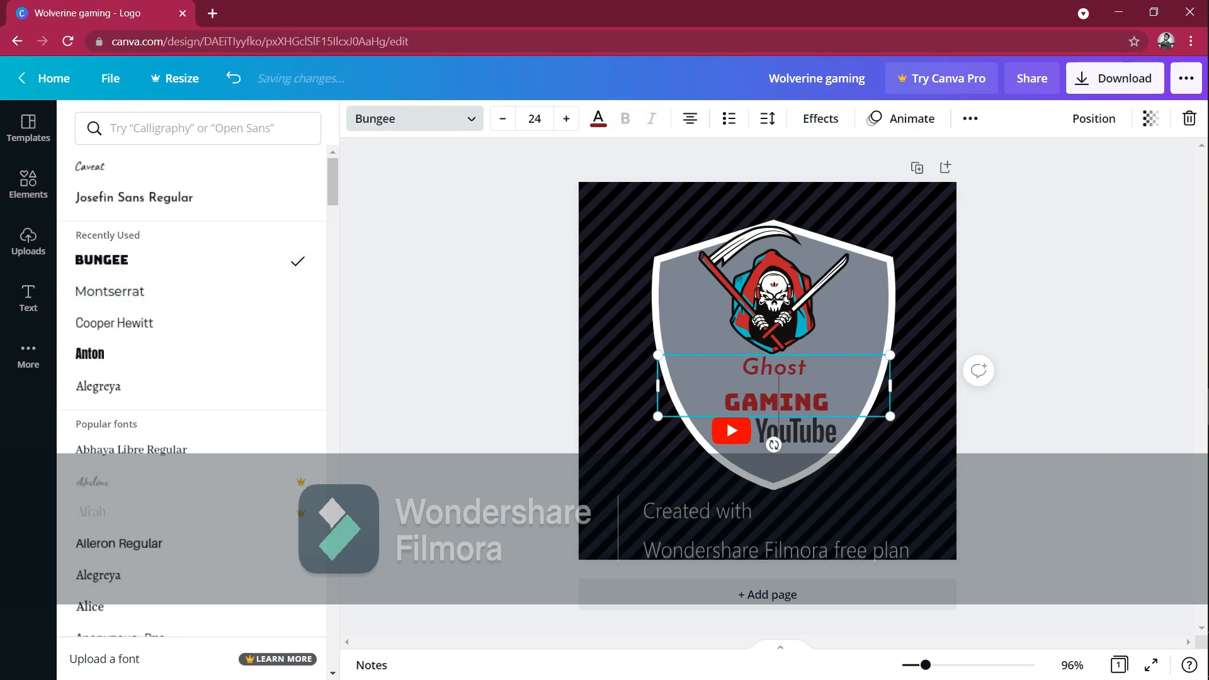
Set both title words, Ghost and gaming, to the Caveat font.
key("Up")
key("shift+Home")
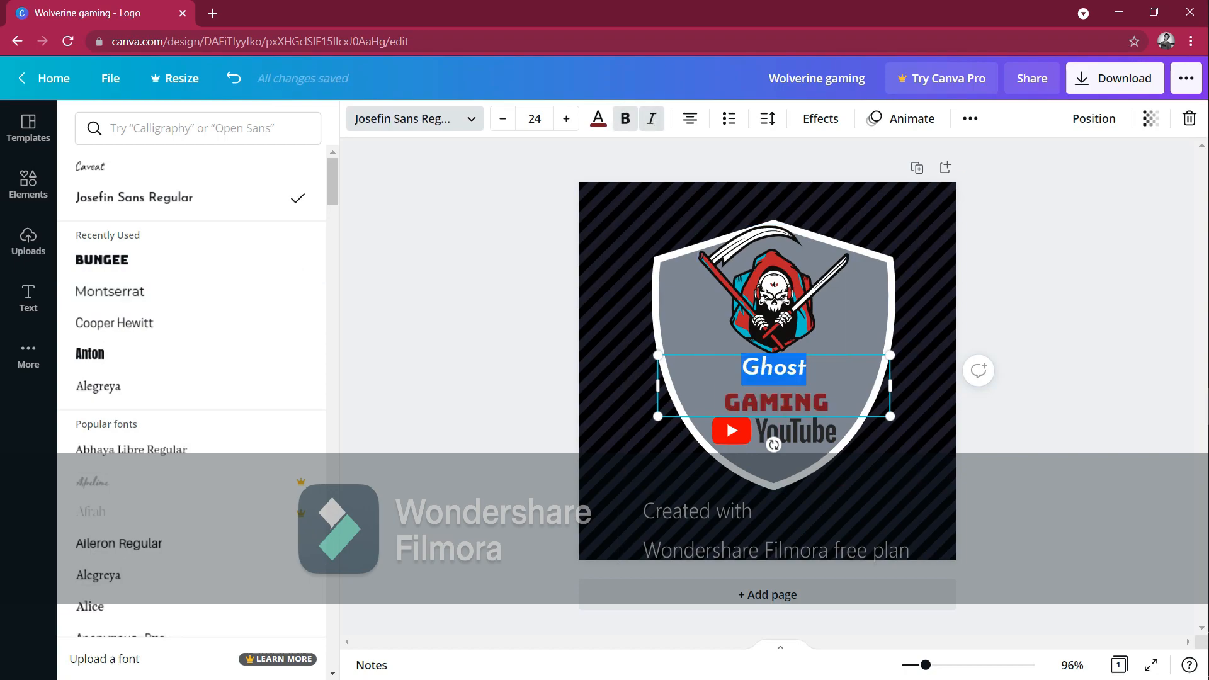
left_click(89, 166)
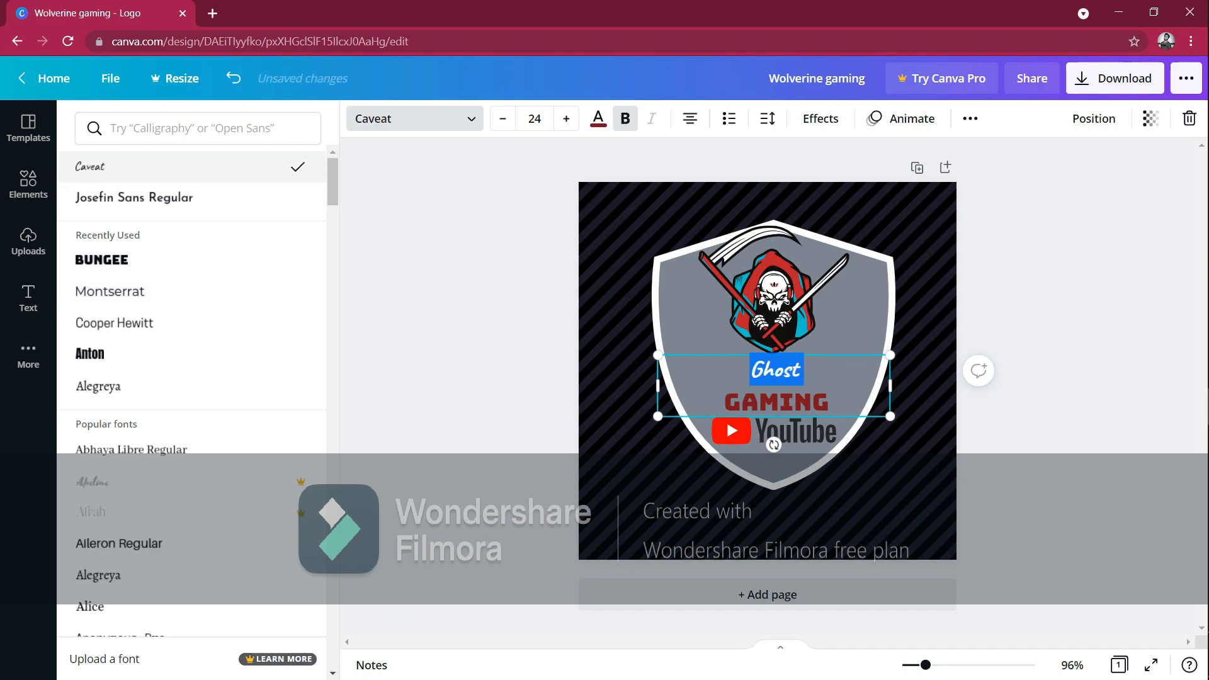
key("Down")
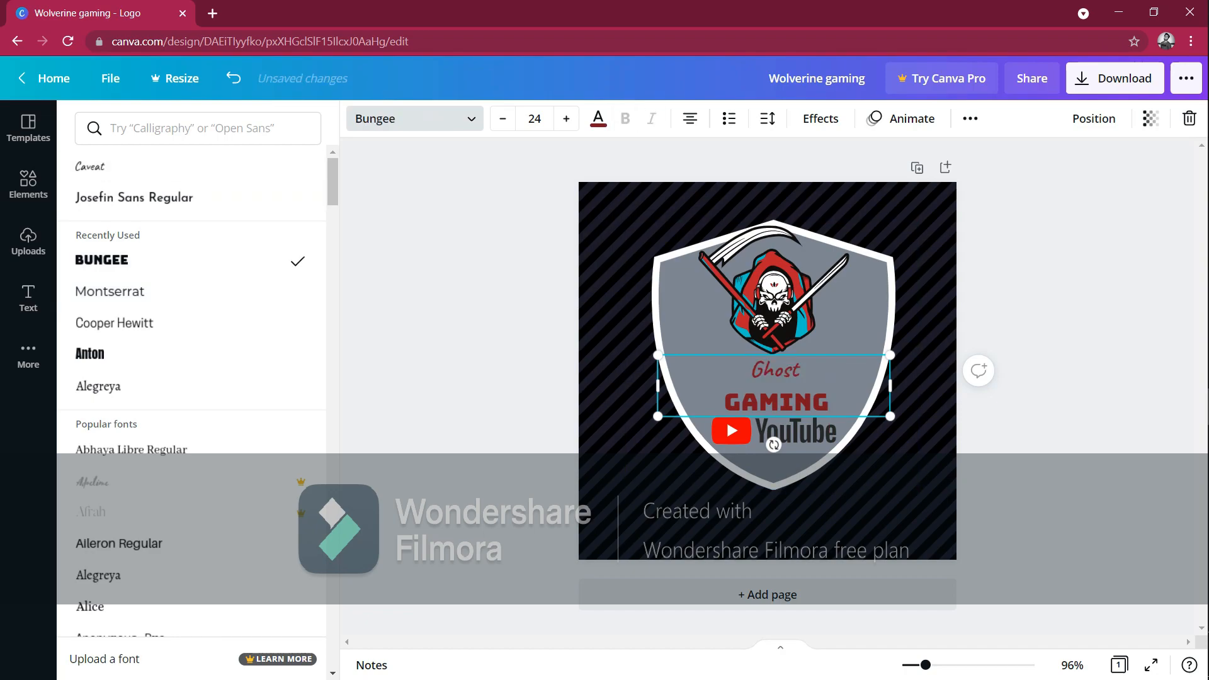
key("shift+Home")
key("shift+Up")
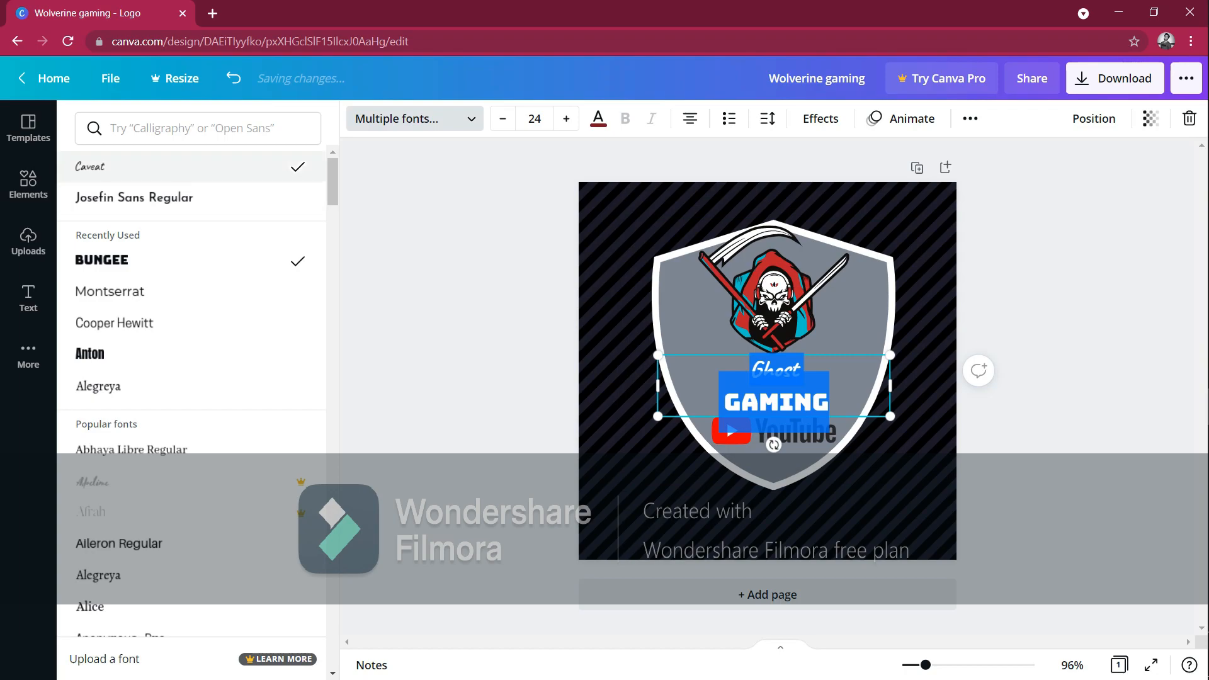
left_click(90, 166)
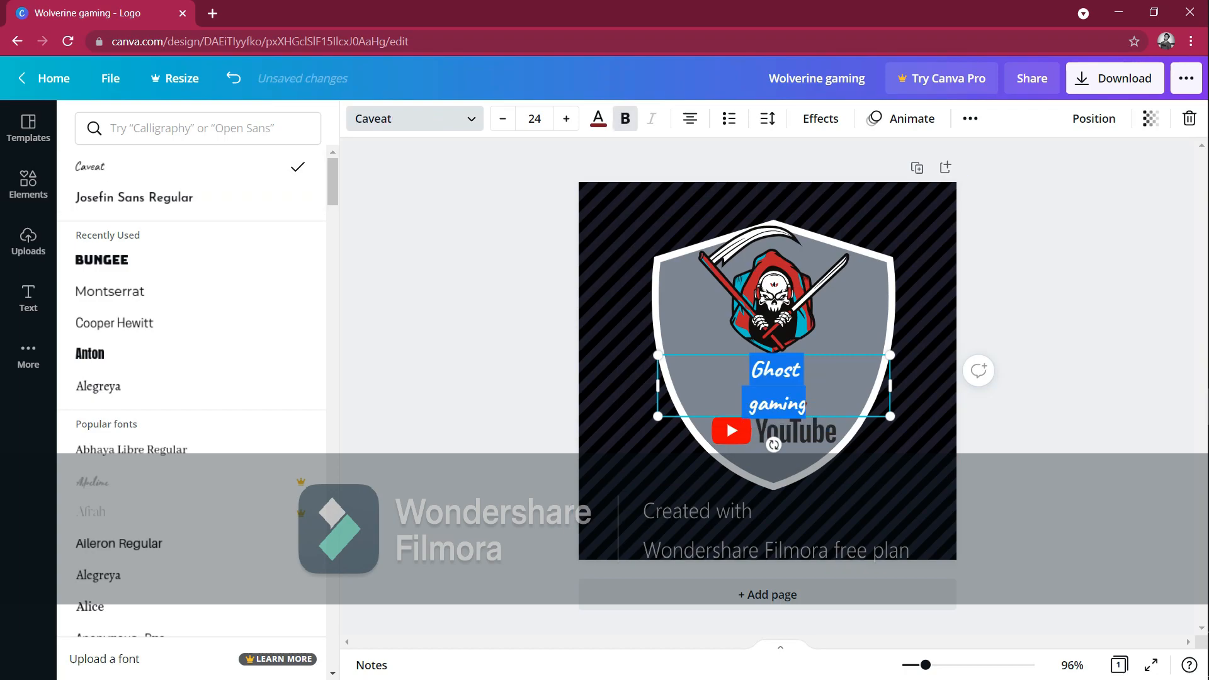
Rewrite the title on one line as Ghost Gaming and move the YouTube logo up closer beneath it.
left_click(742, 403)
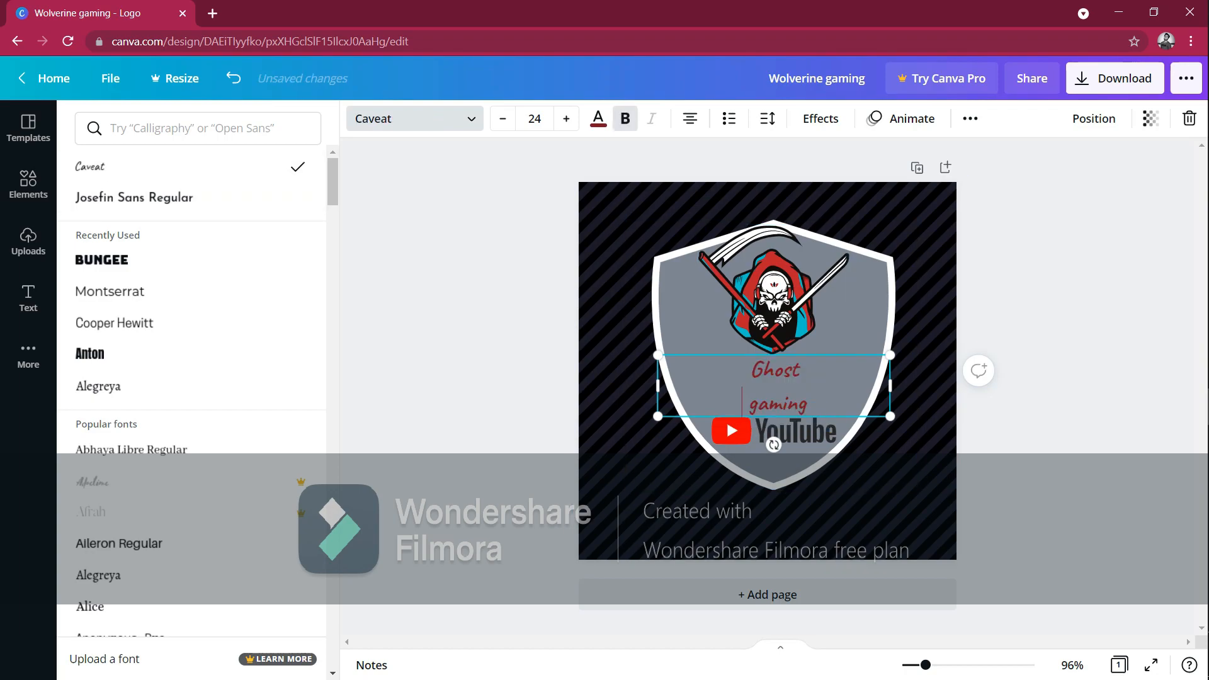
key("BackSpace")
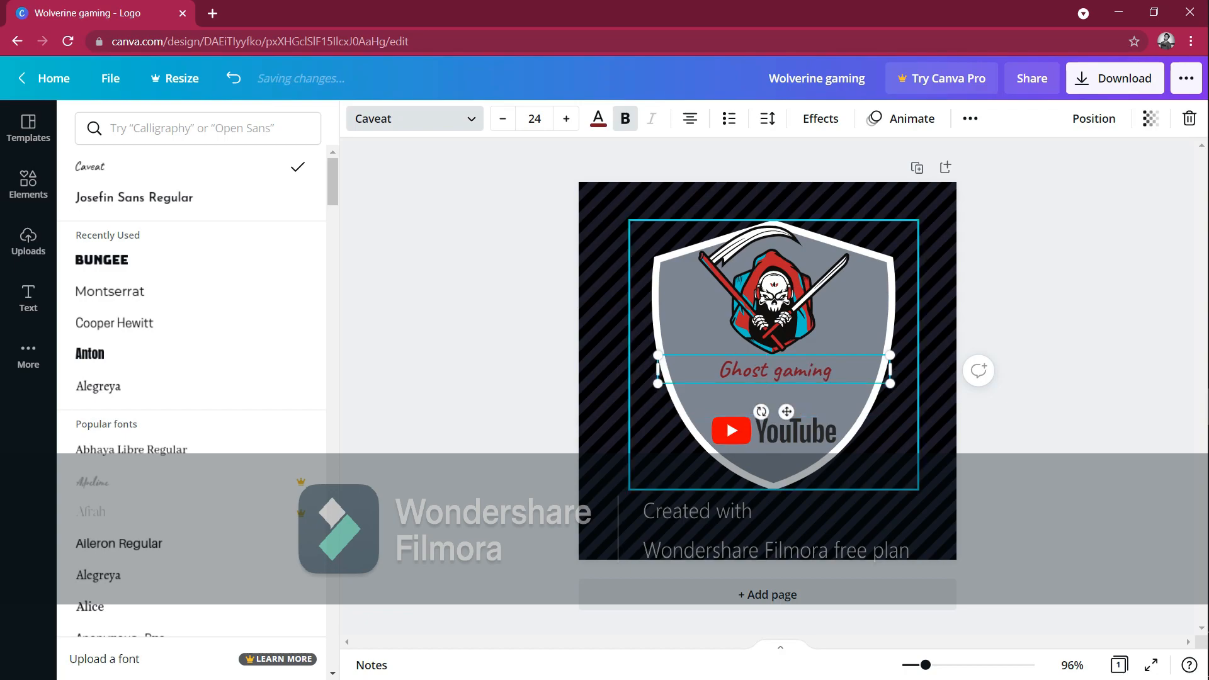
key("Delete")
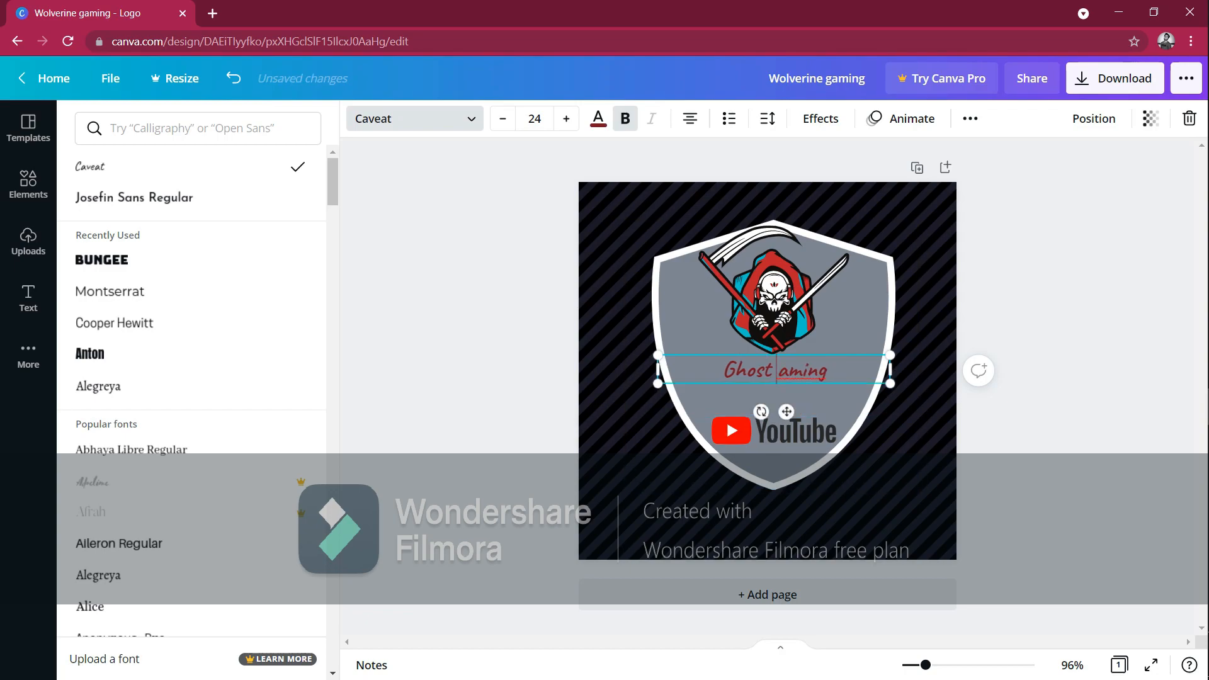
type("G")
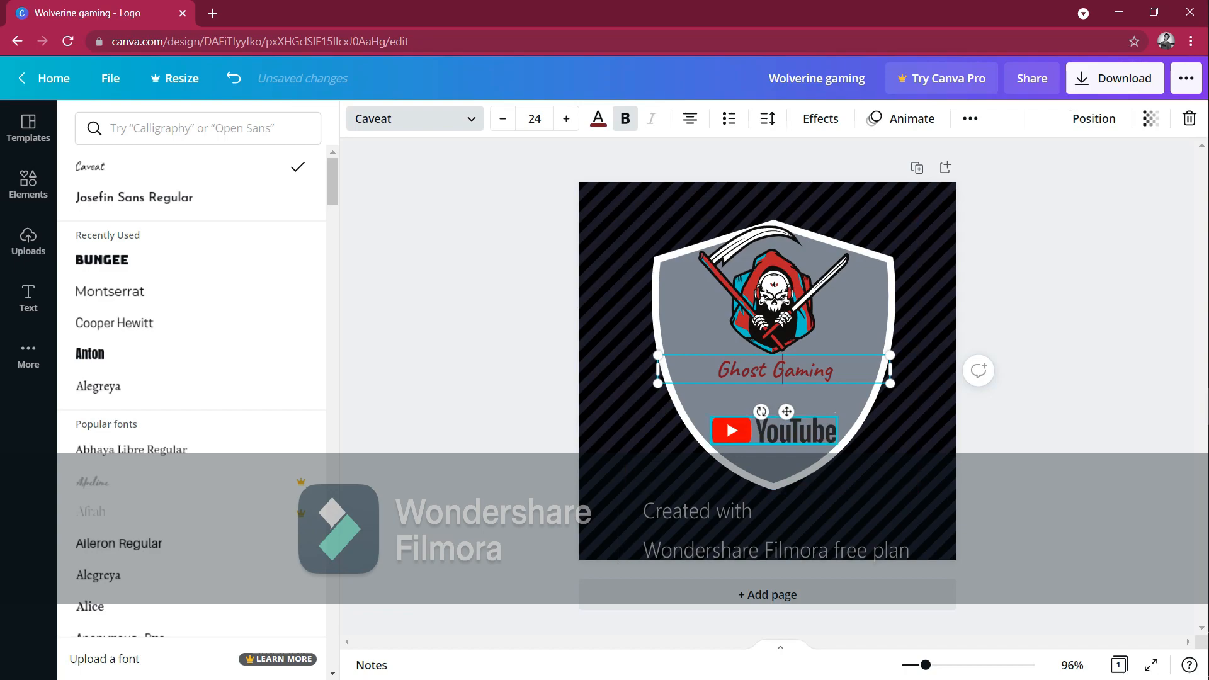
left_click_drag(797, 430, 796, 414)
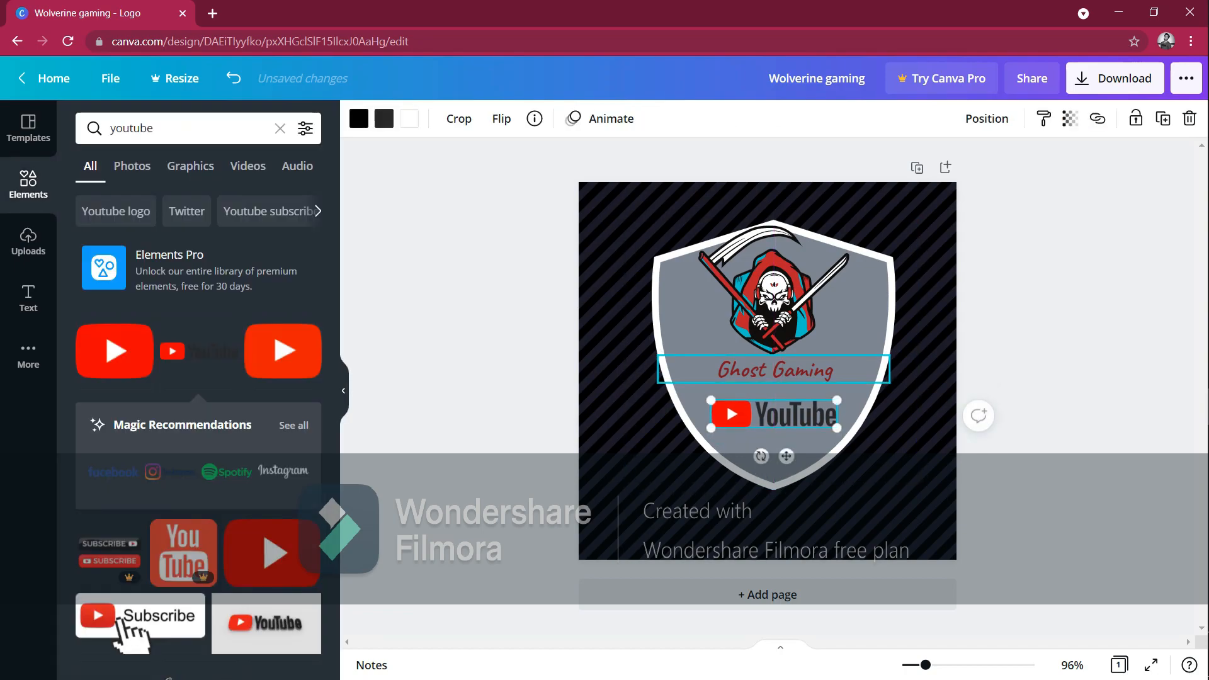
Give the Ghost Gaming title a white Shadow effect with offset 92, and enlarge it to size 30.4 above the YouTube logo.
left_click(786, 370)
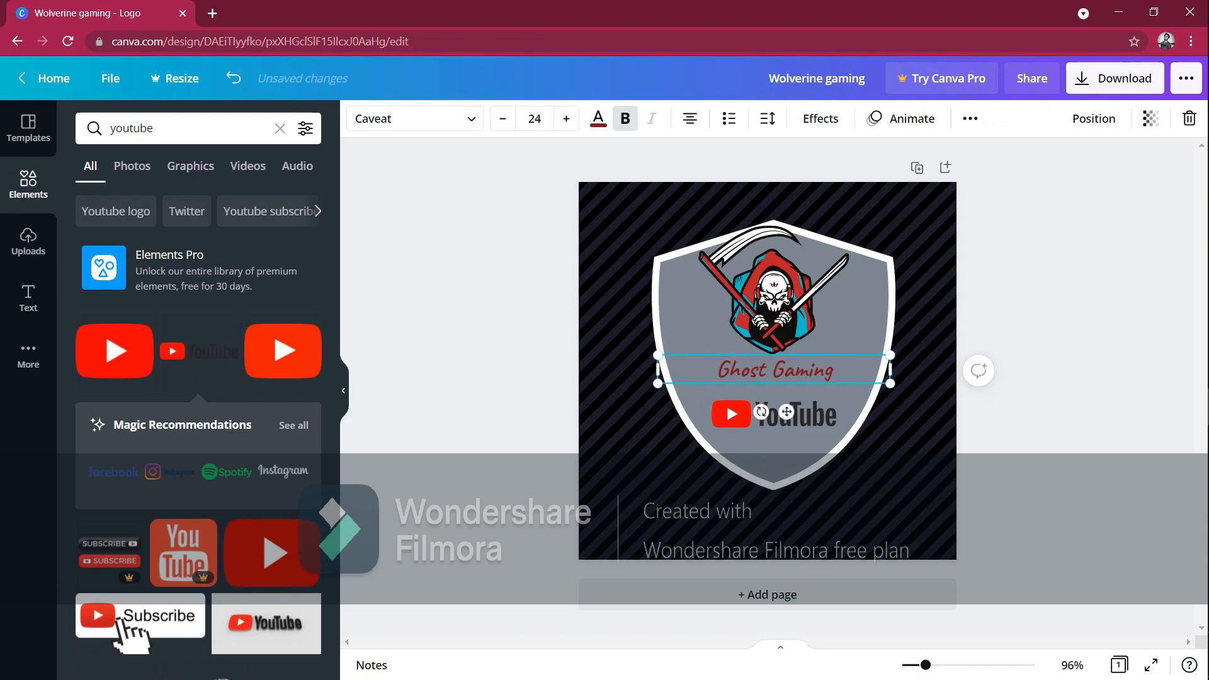
left_click(820, 118)
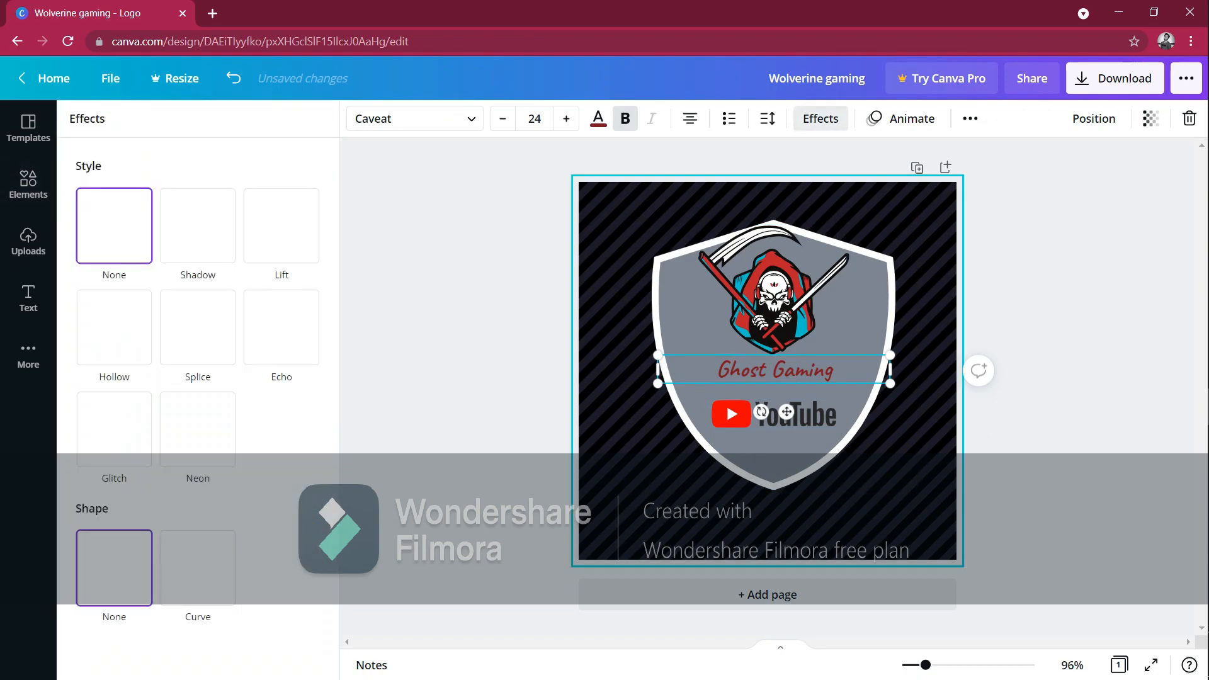
left_click(198, 226)
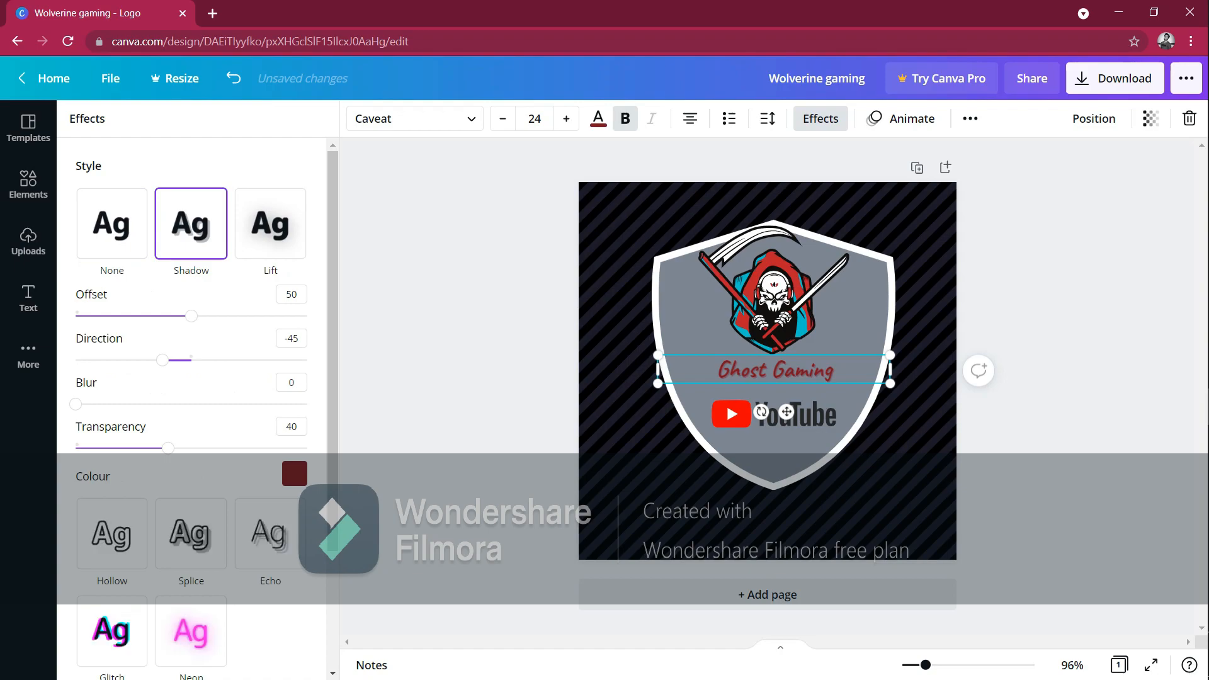
left_click_drag(191, 315, 254, 315)
left_click(294, 473)
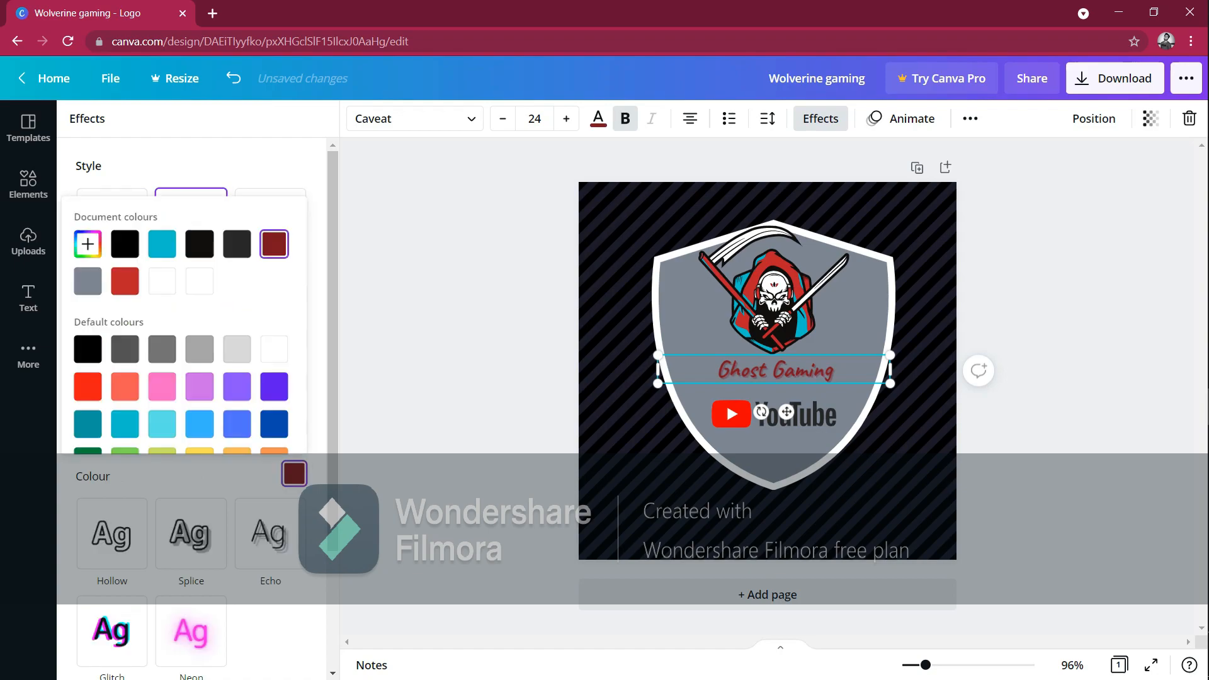
left_click(274, 349)
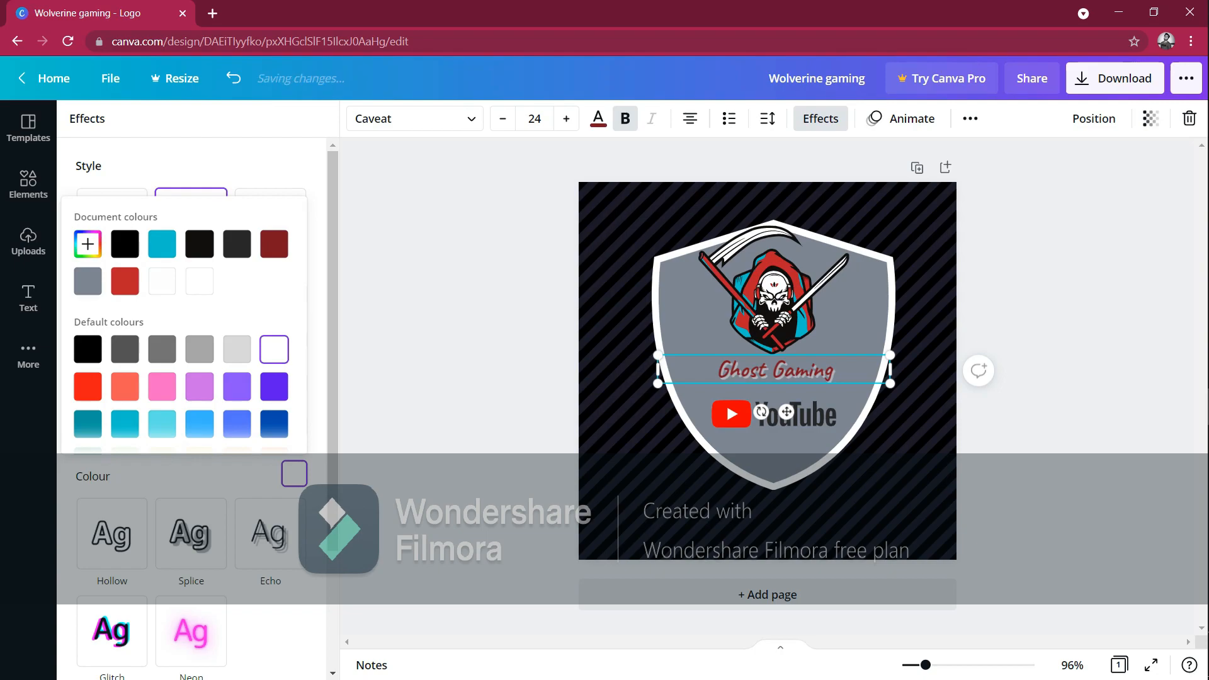
key("Escape")
left_click_drag(254, 315, 288, 316)
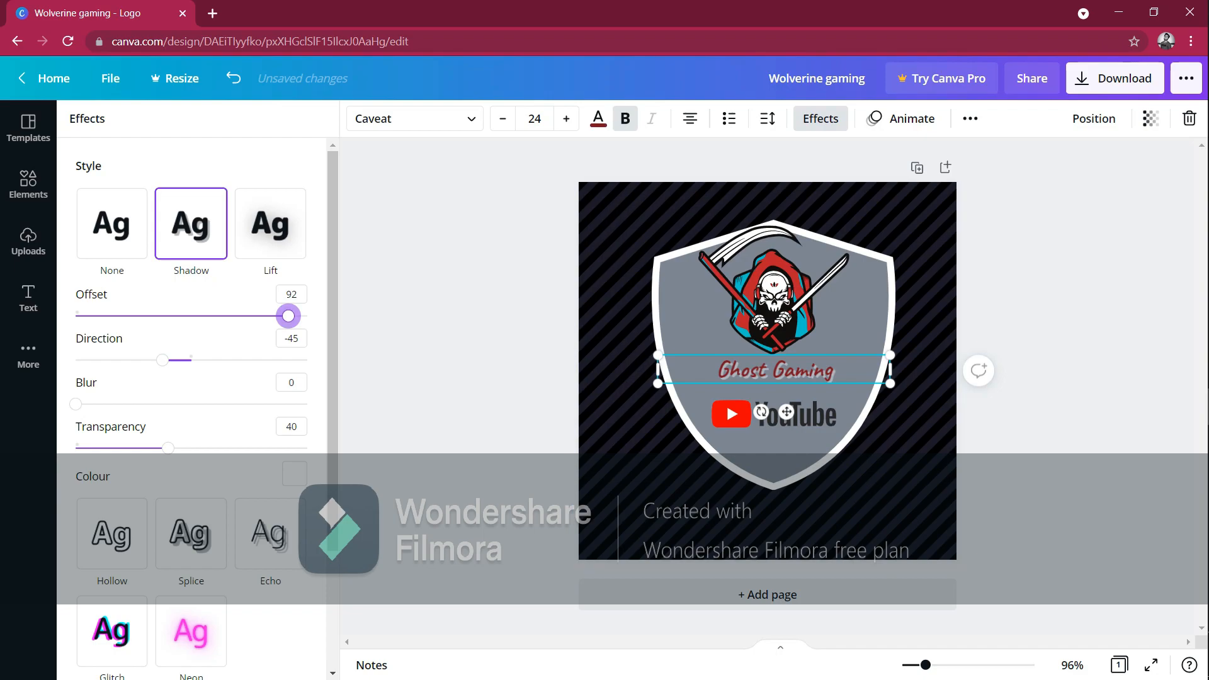
left_click_drag(658, 383, 614, 466)
left_click_drag(765, 374, 783, 374)
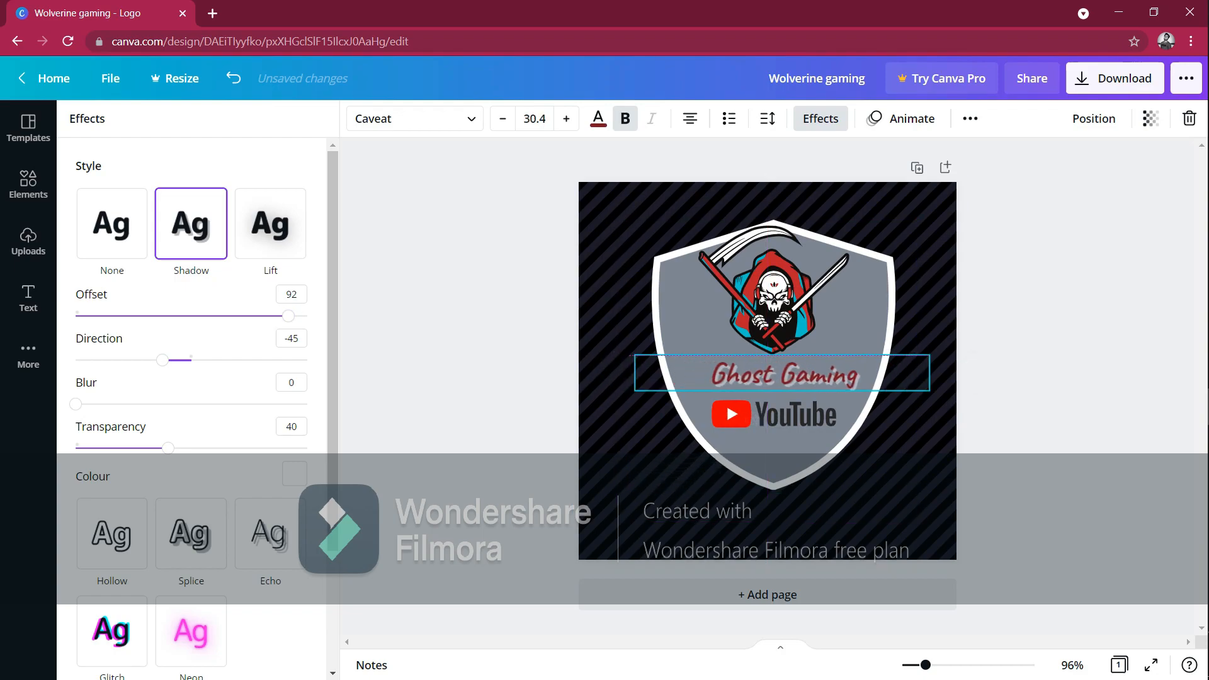
Try light turquoise, turquoise and light blue for the title's shadow, and set it back to white.
left_click(294, 473)
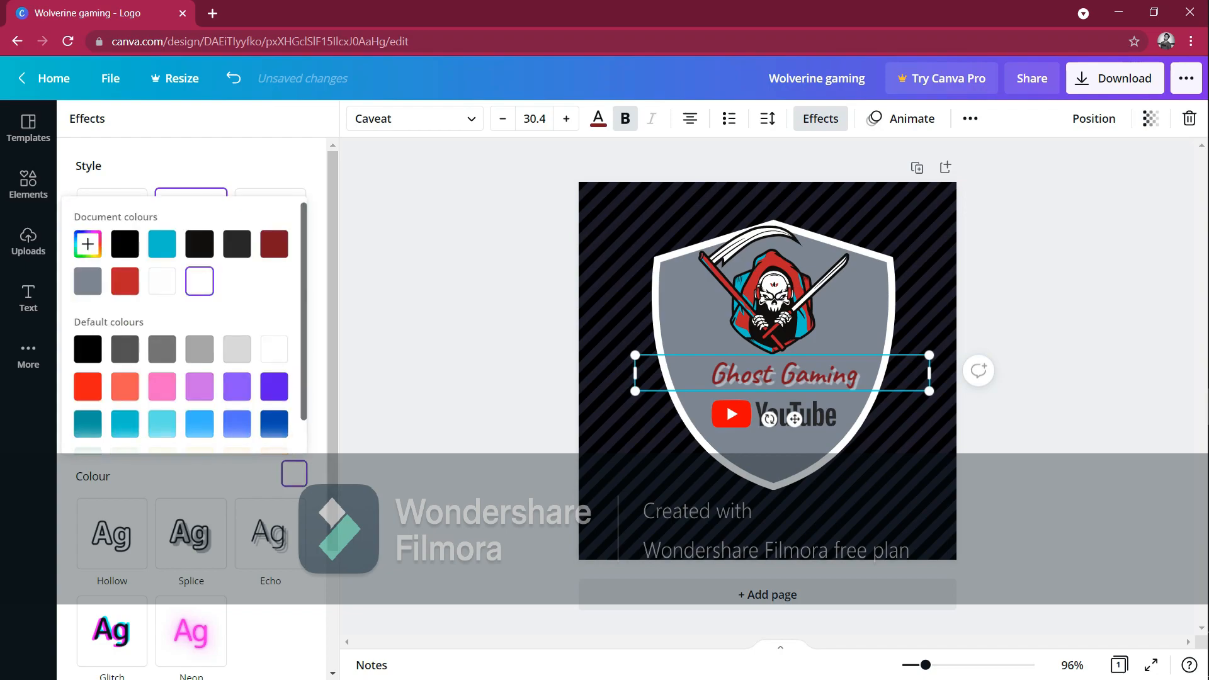
left_click(162, 424)
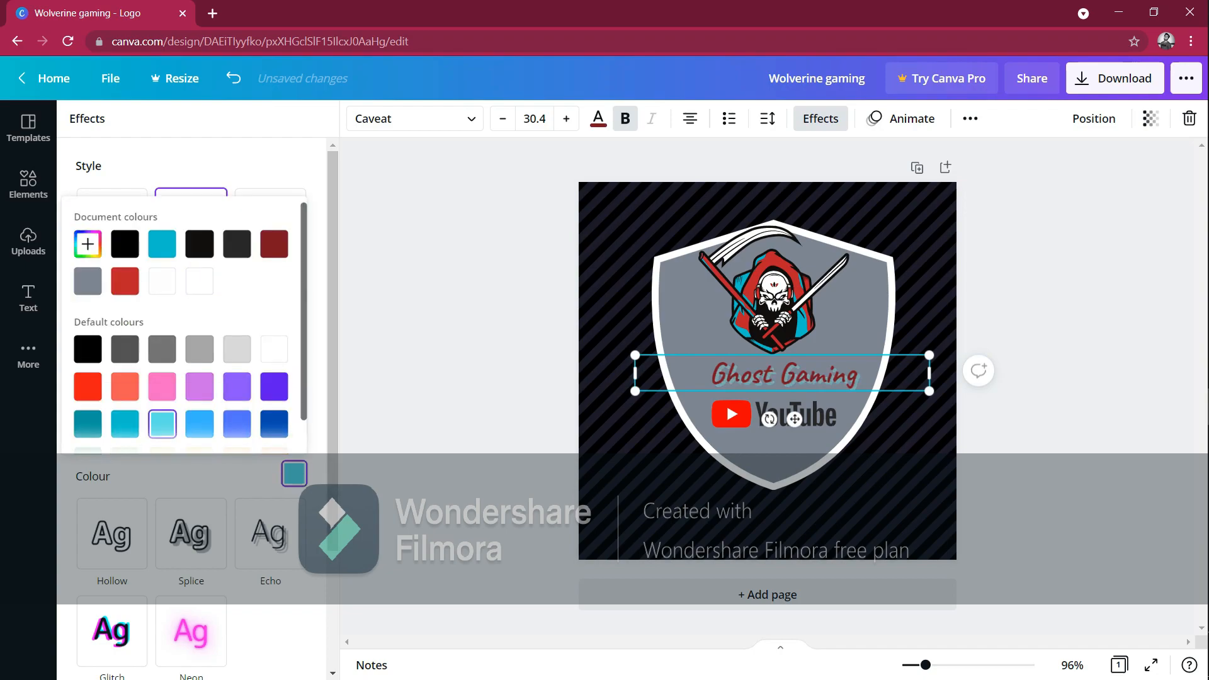
left_click(125, 423)
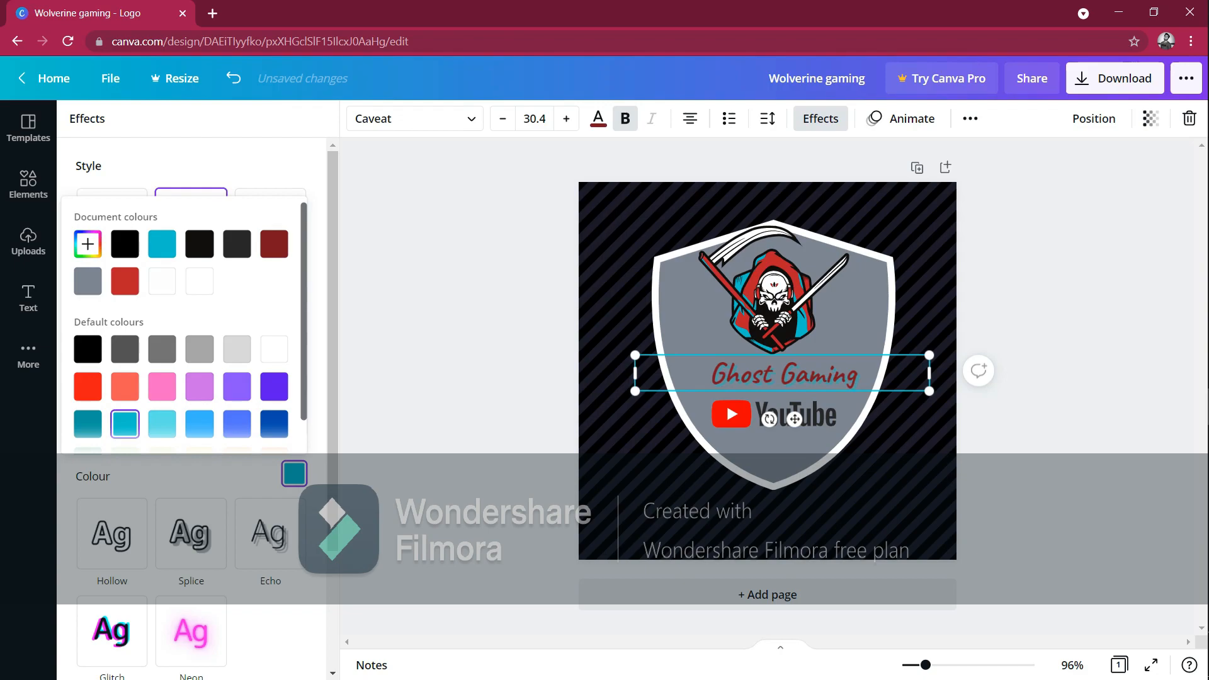
left_click(199, 424)
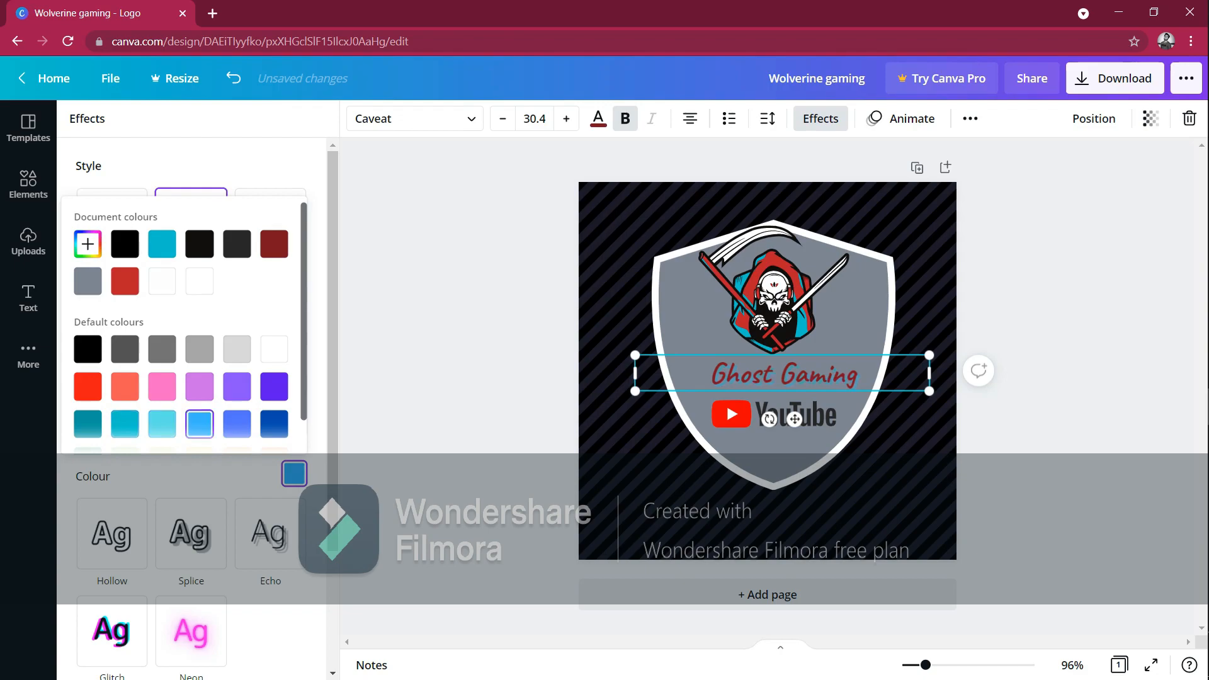
left_click(274, 348)
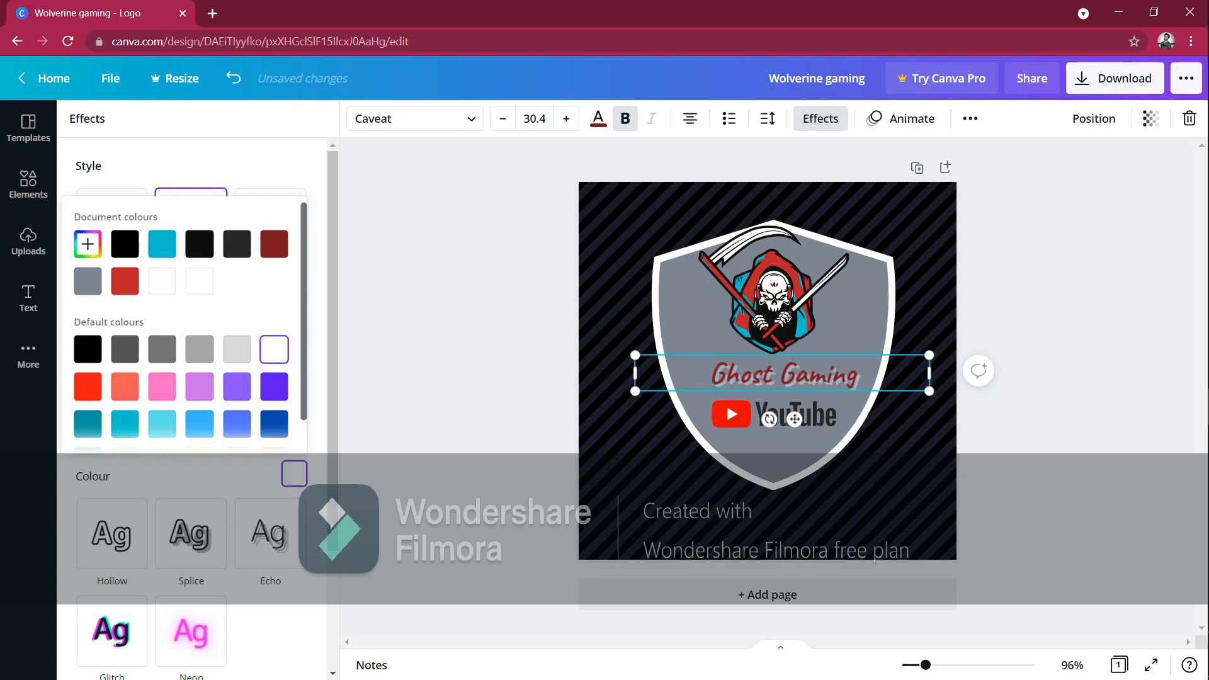
Recolour the shield's white border, trying dark red and bright red before setting it to light blue.
left_click(28, 184)
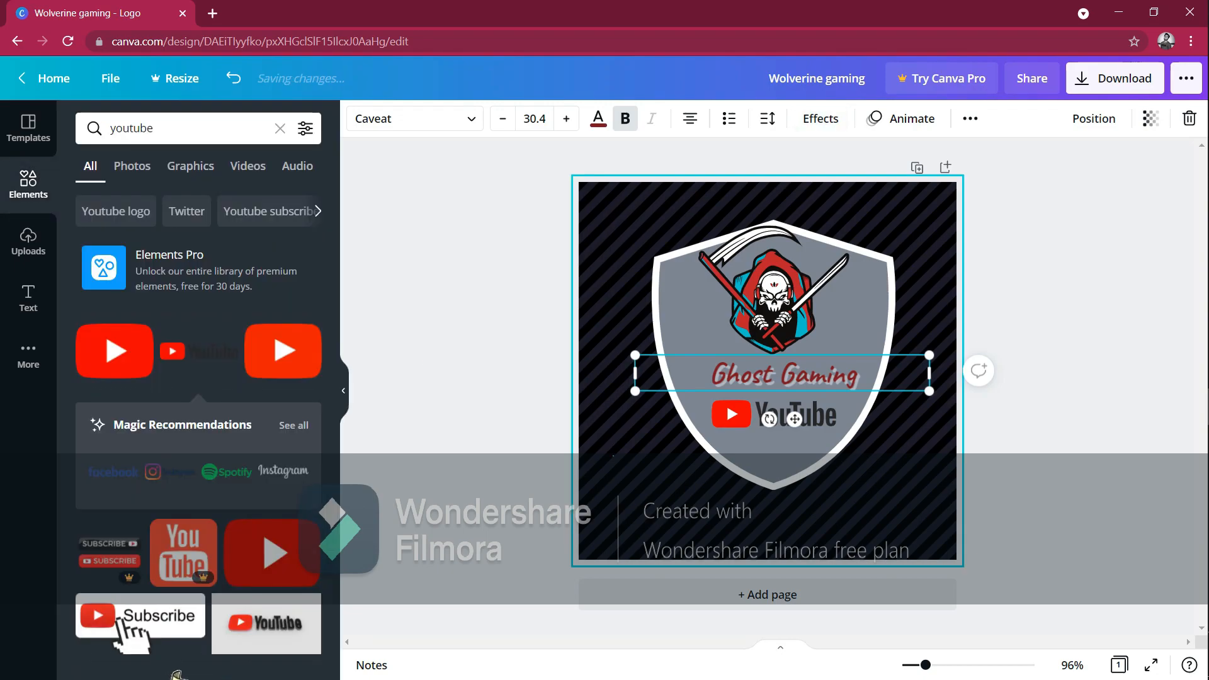
left_click(606, 378)
left_click(774, 289)
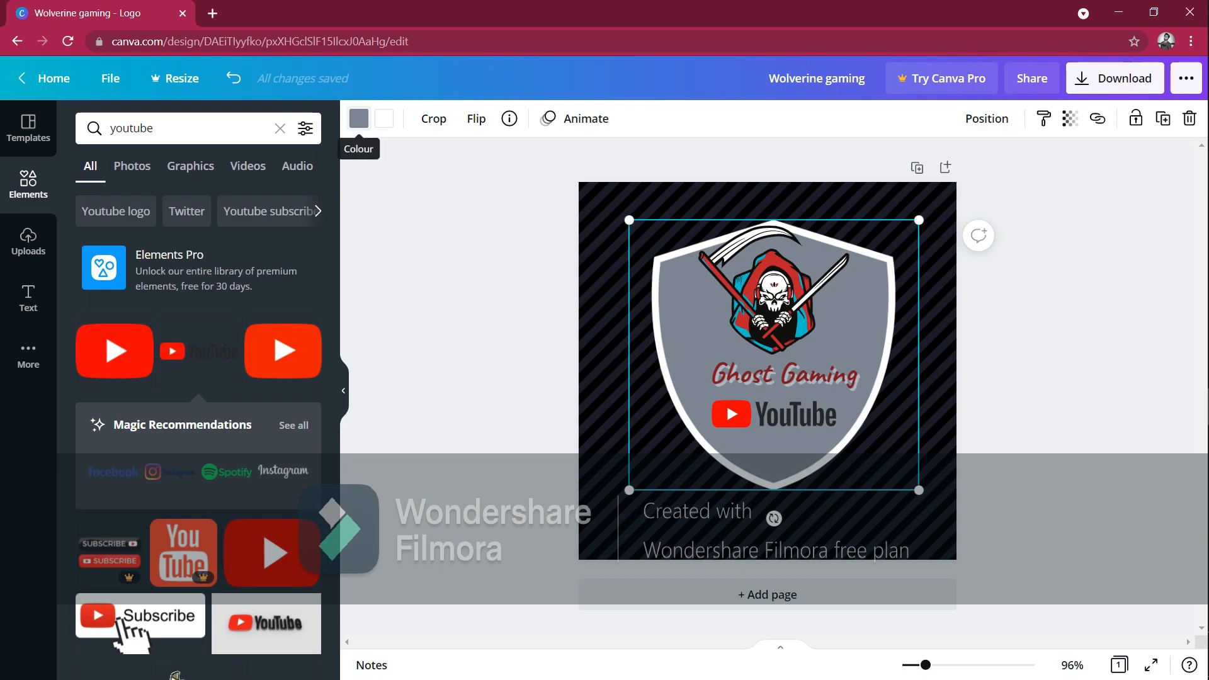
left_click(384, 118)
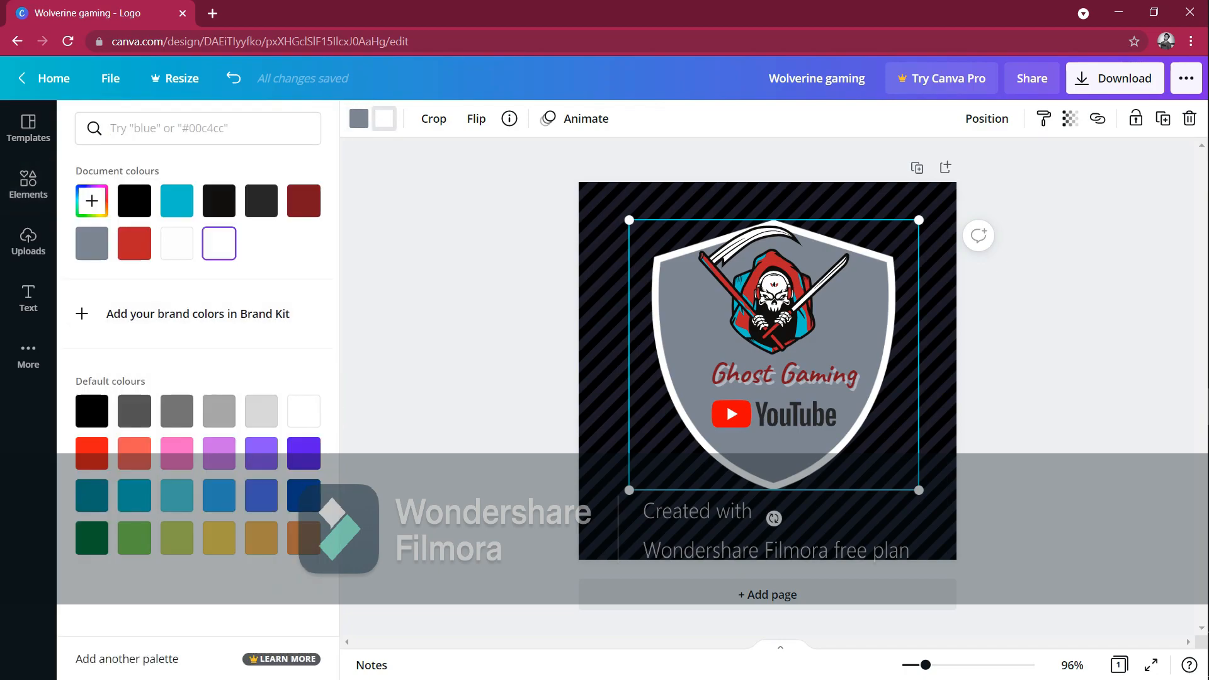
left_click(303, 200)
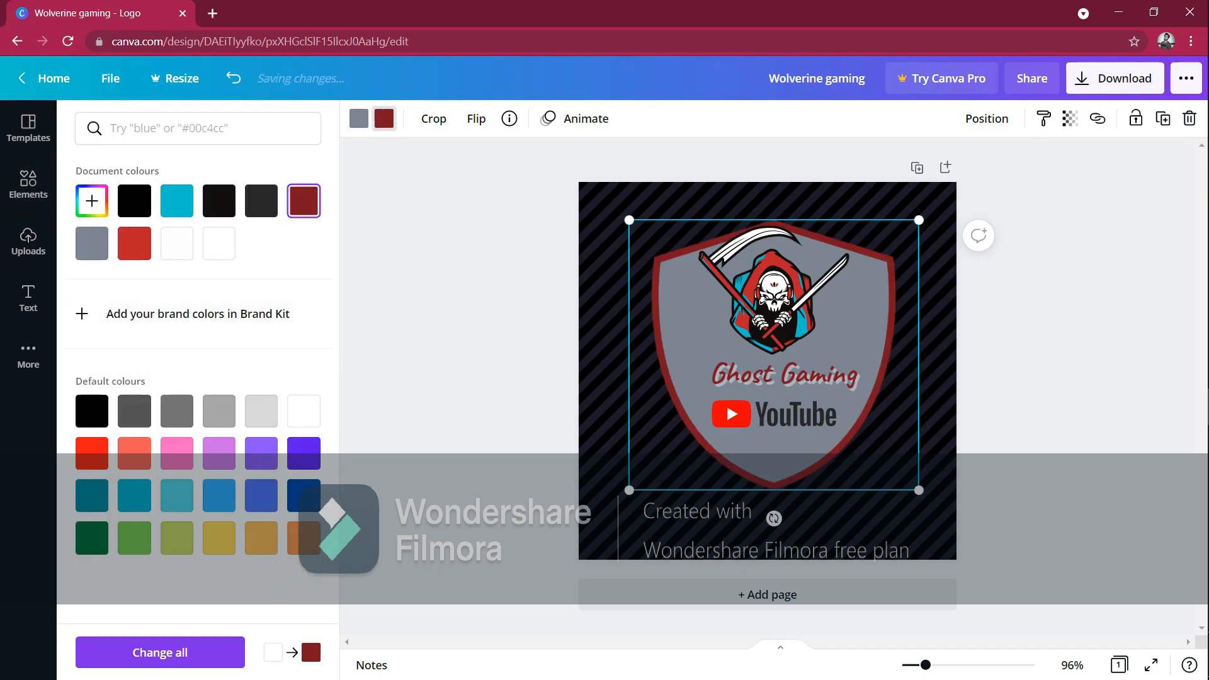
left_click(92, 452)
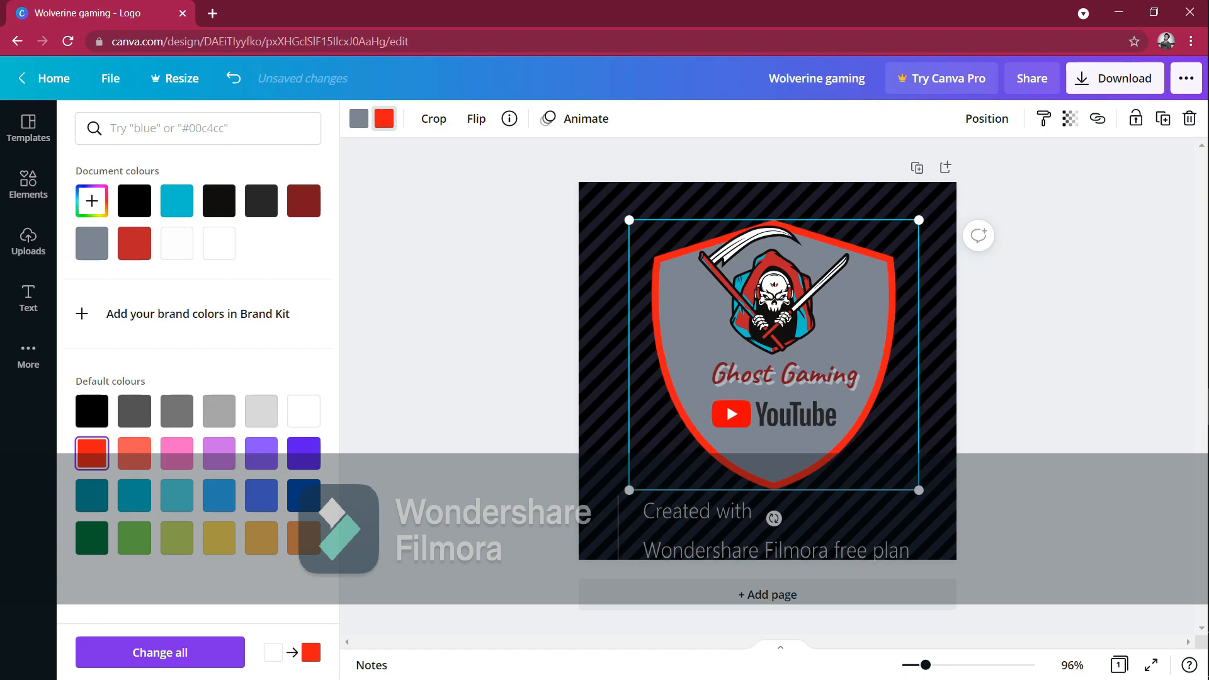
left_click(218, 495)
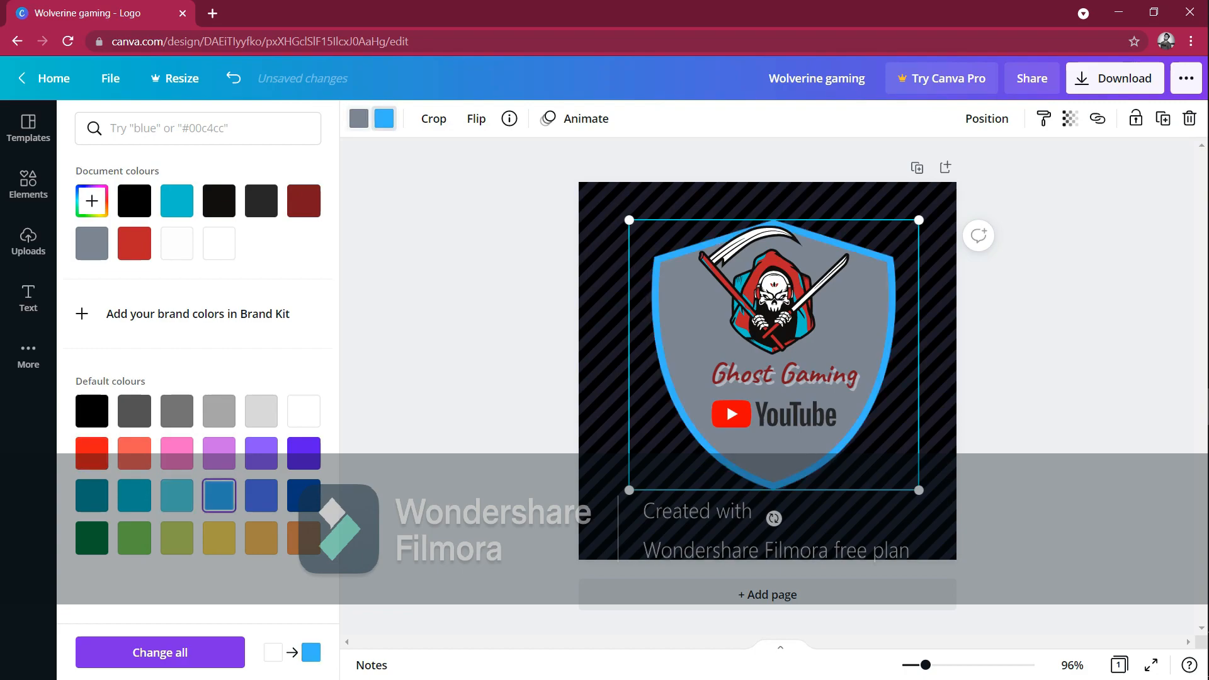
Try violet, light purple, light blue, turquoise, orange and white as the shield's inner fill.
left_click(359, 118)
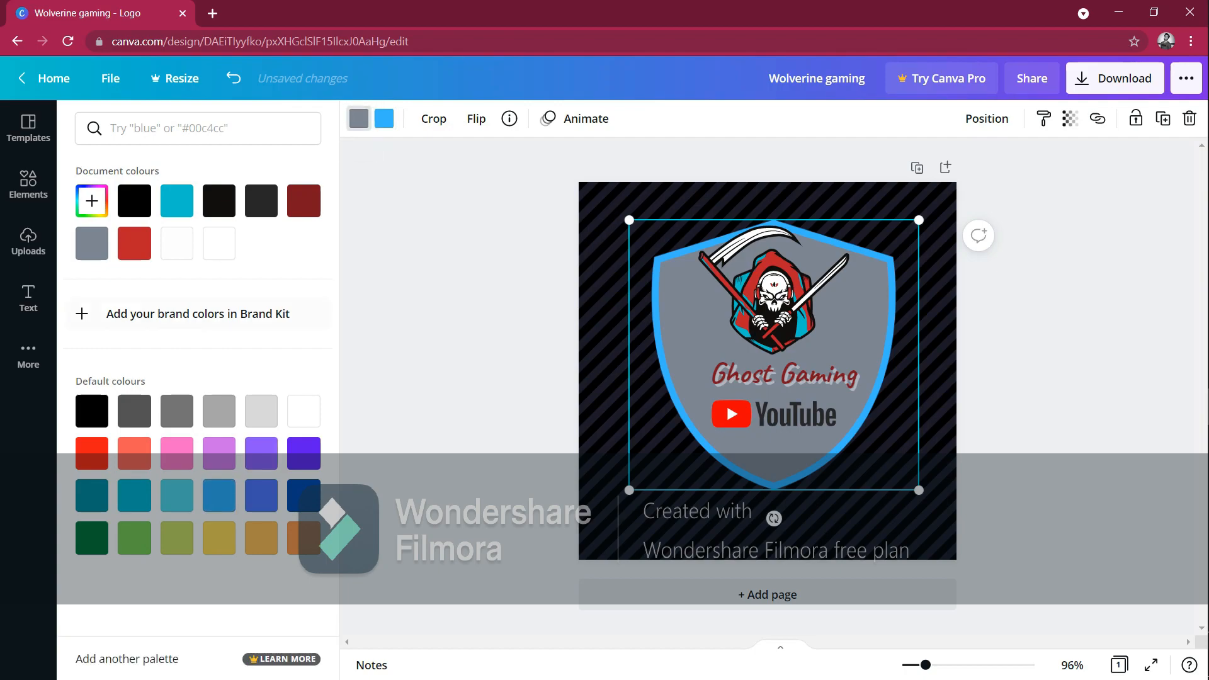
left_click(303, 452)
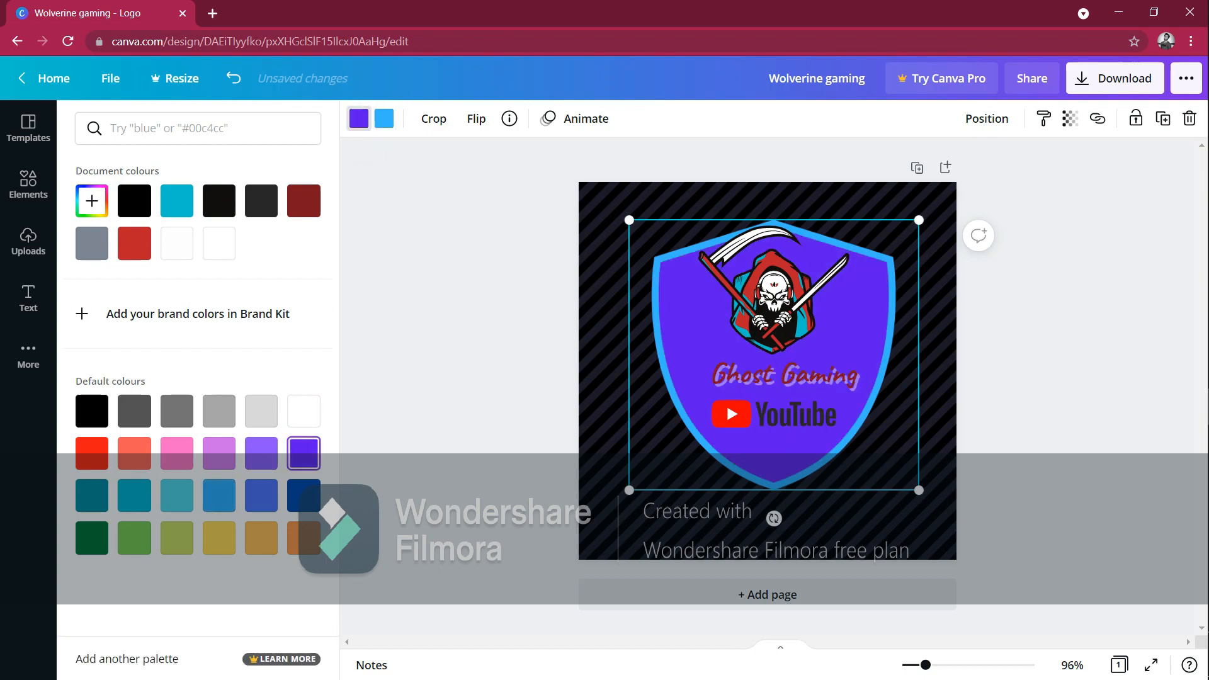
left_click(177, 453)
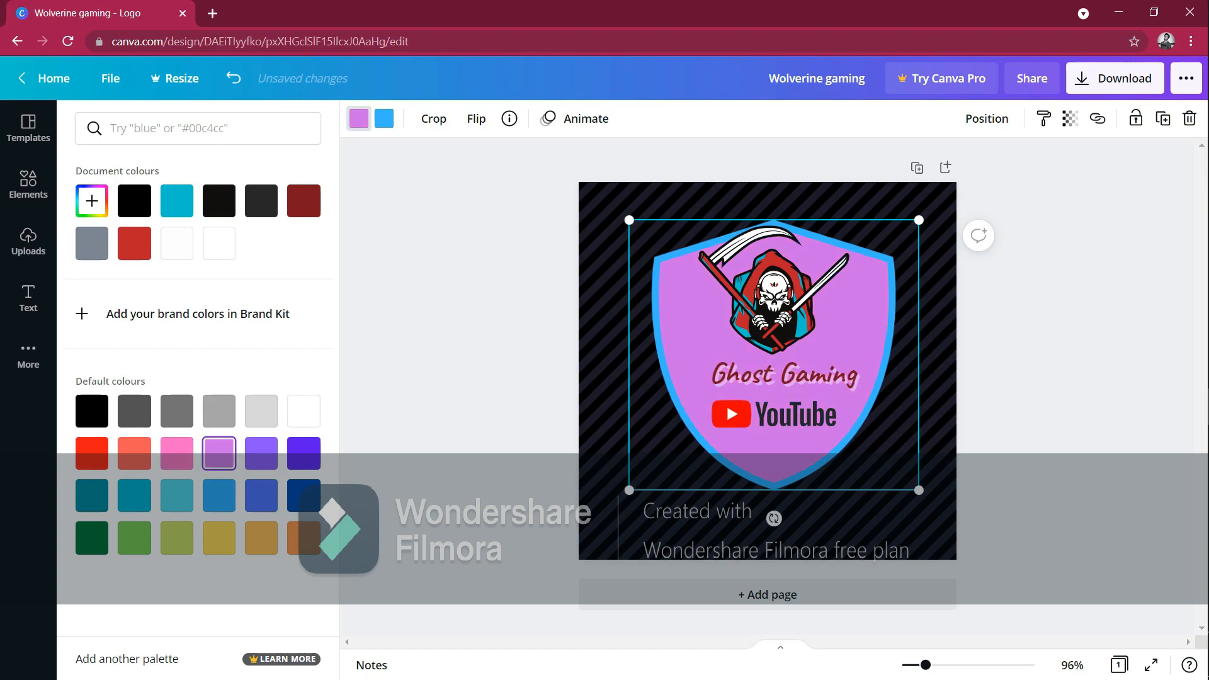
left_click(220, 494)
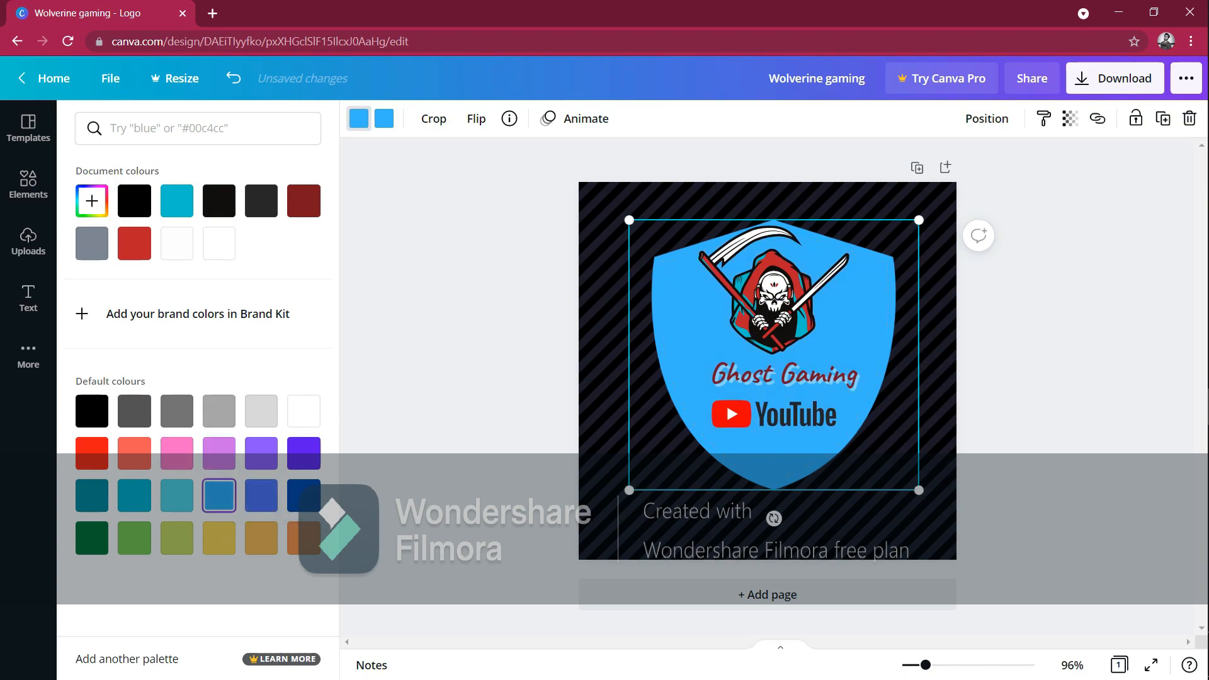
left_click(134, 495)
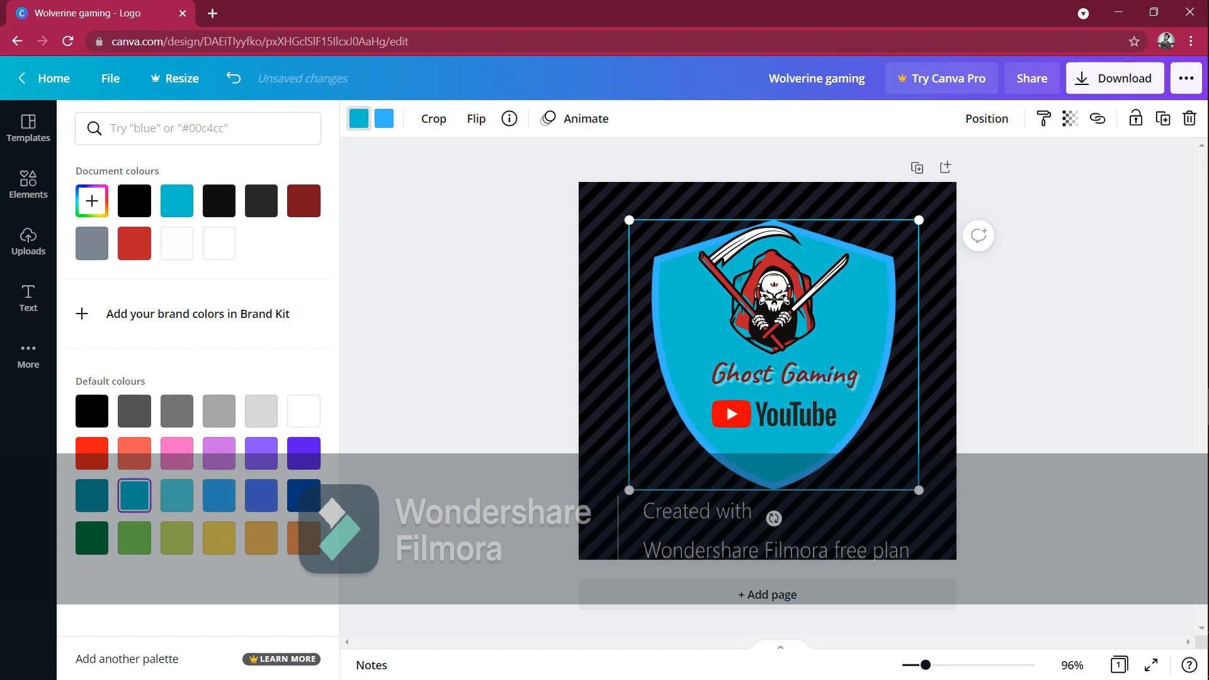
left_click(304, 538)
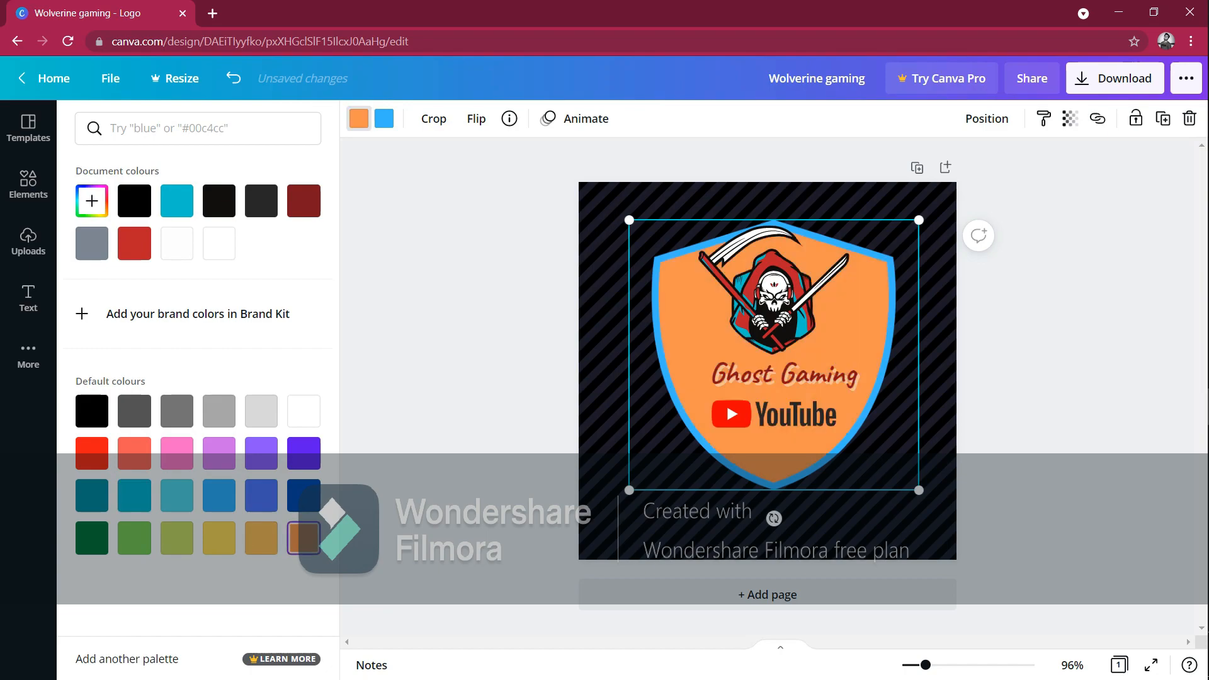
left_click(176, 243)
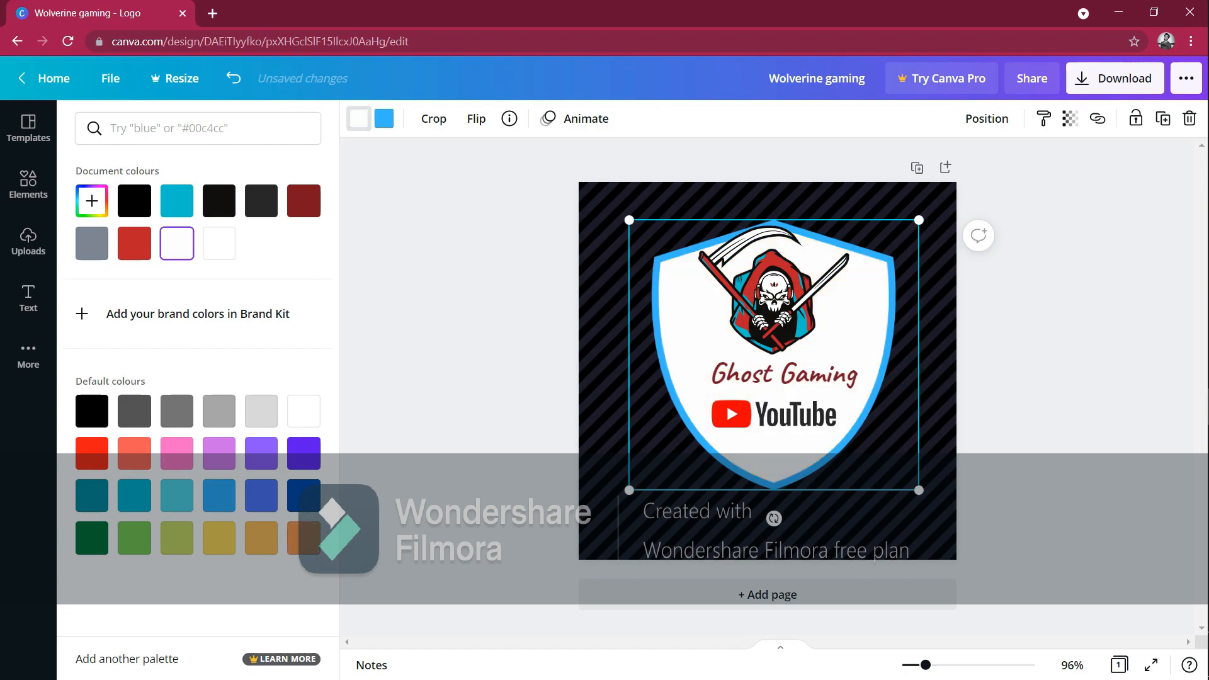
key("Escape")
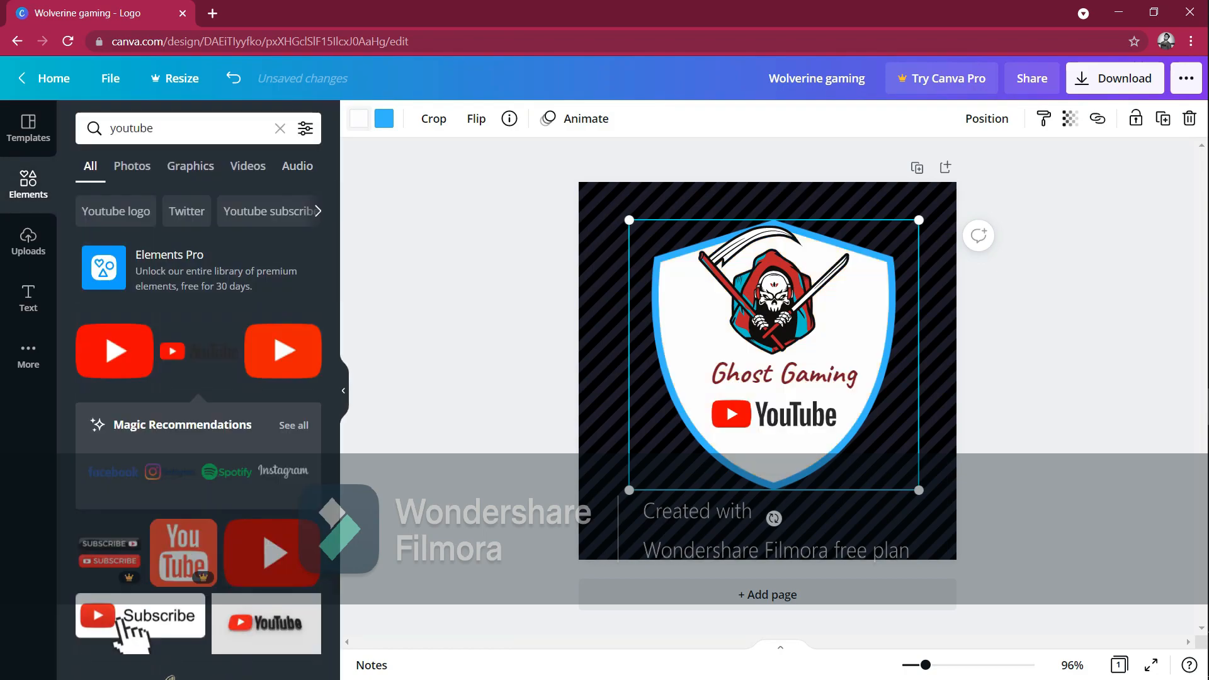
Set the shield's inner fill to light grey and deselect the shield.
left_click(359, 118)
left_click(261, 410)
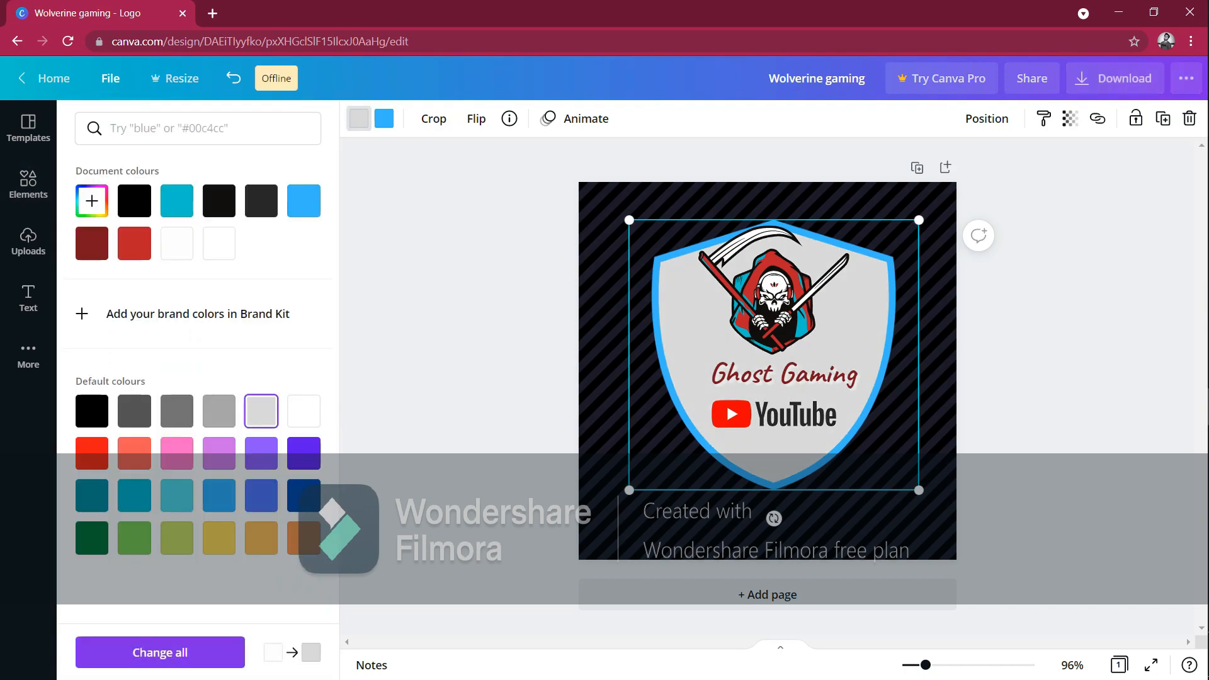
left_click(464, 380)
left_click(464, 379)
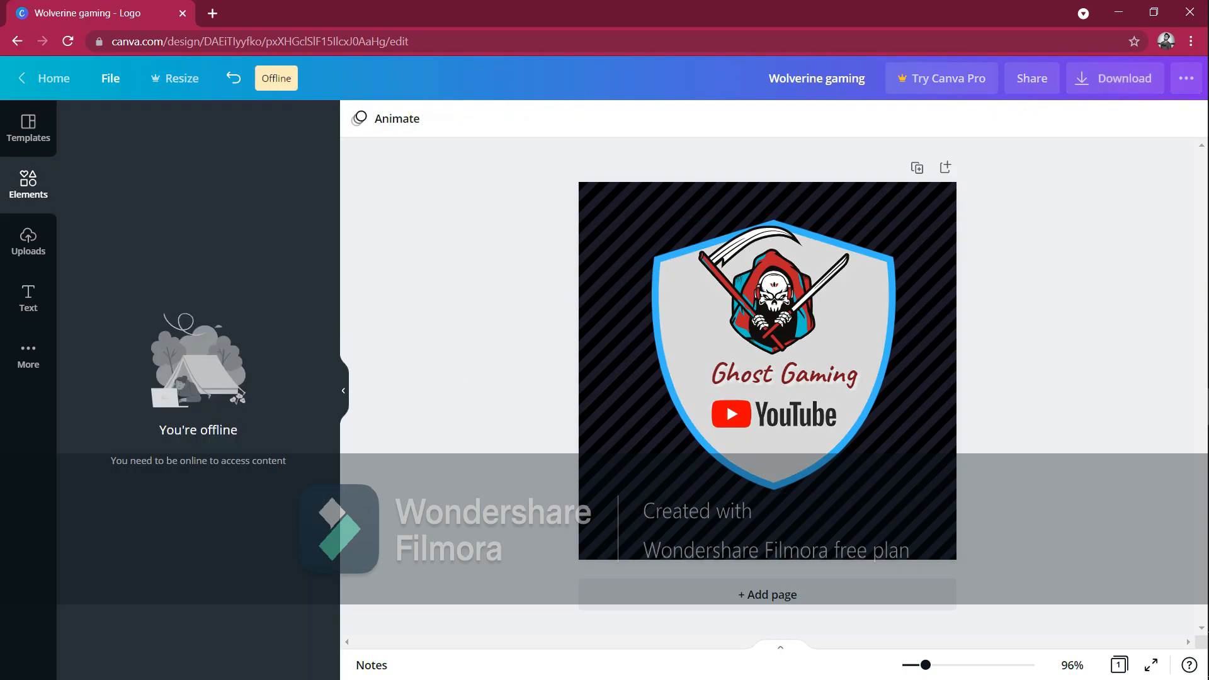
left_click(860, 315)
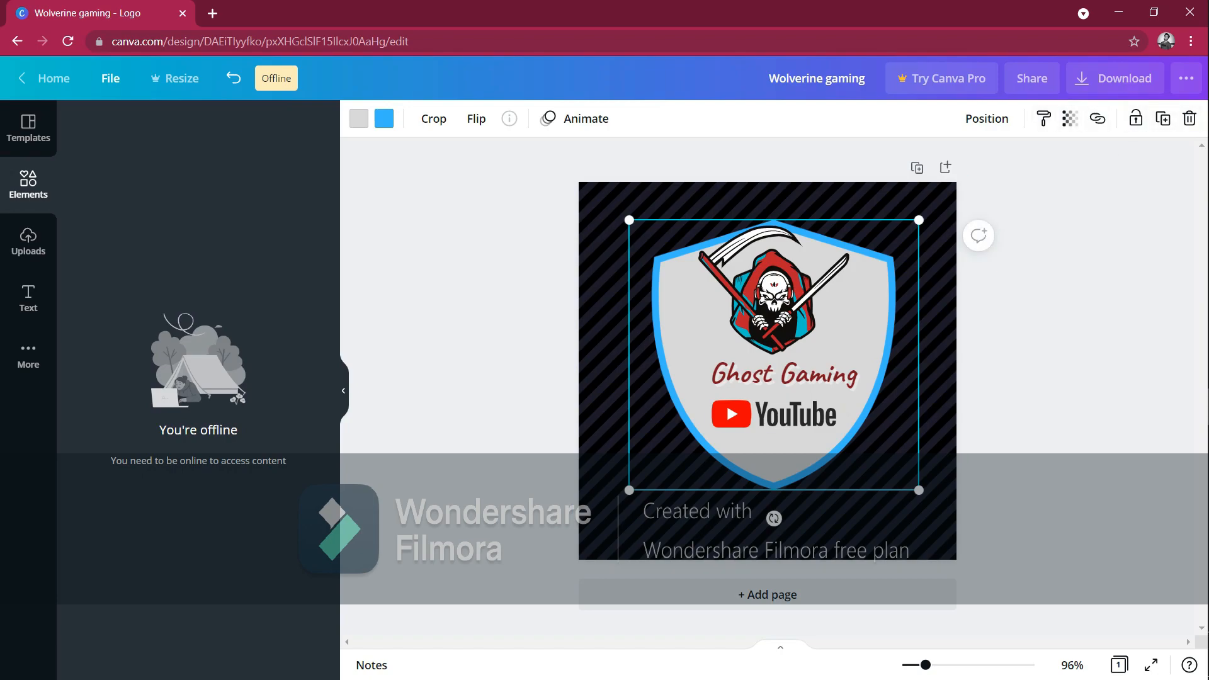
key("Escape")
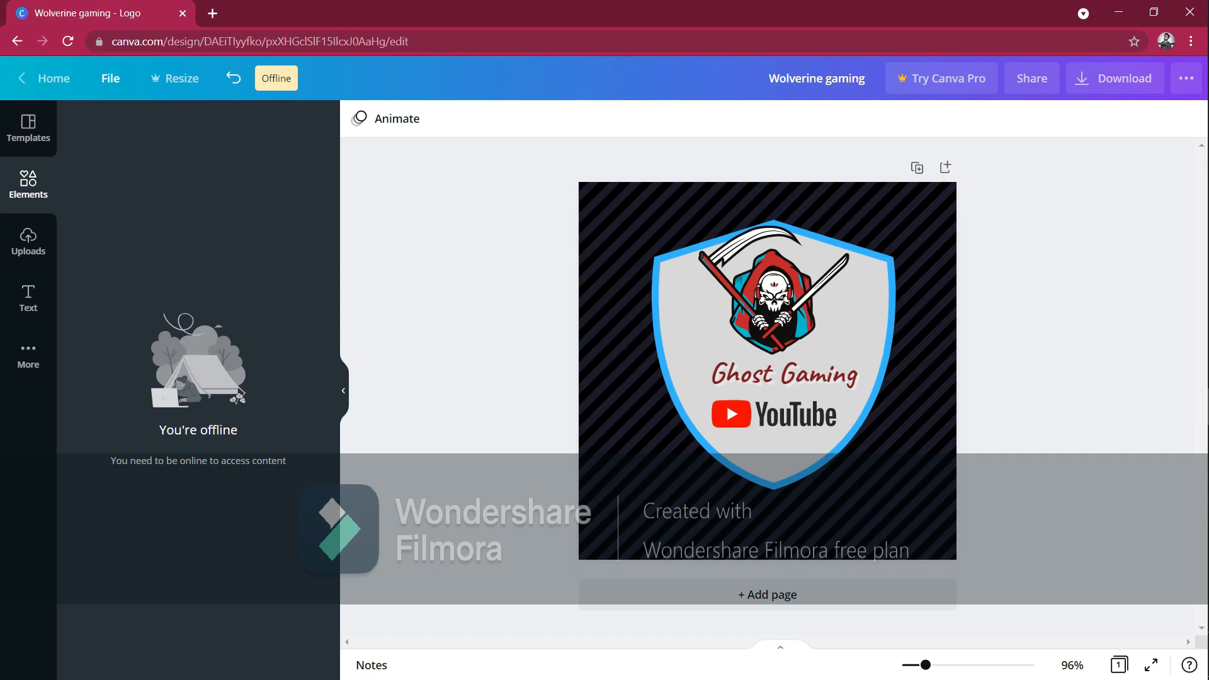
Collapse the side panel and open the file type choices in the logo's download options.
left_click(343, 390)
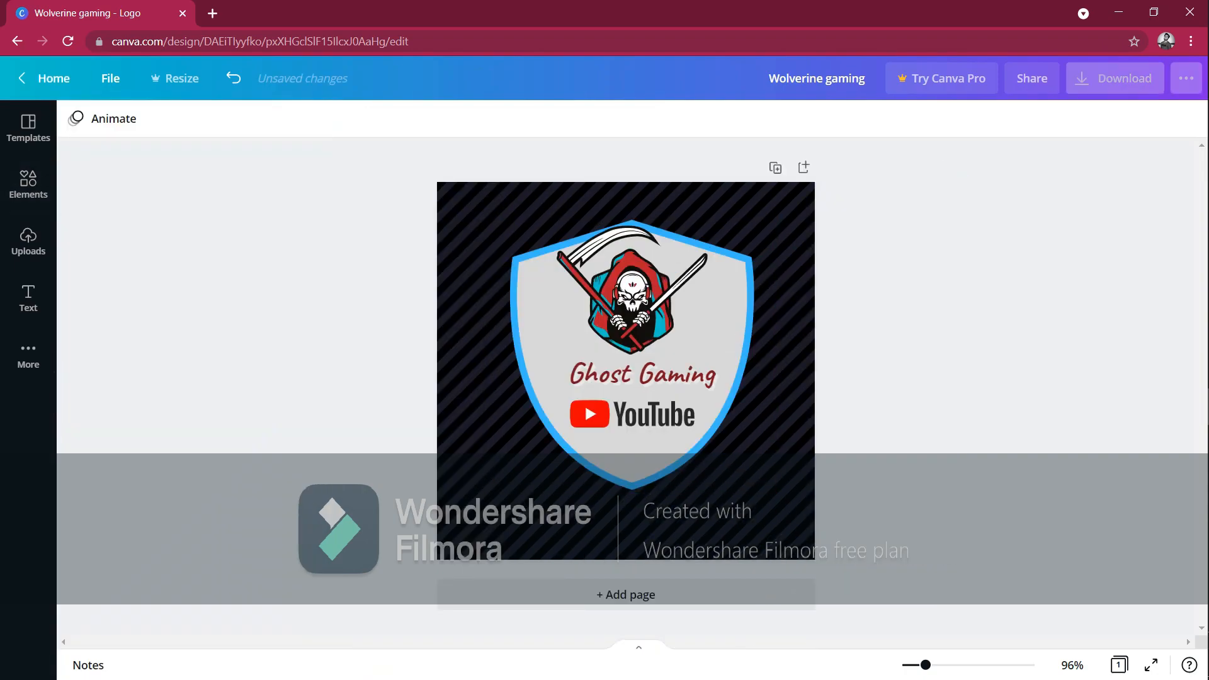
left_click(1186, 78)
left_click(970, 202)
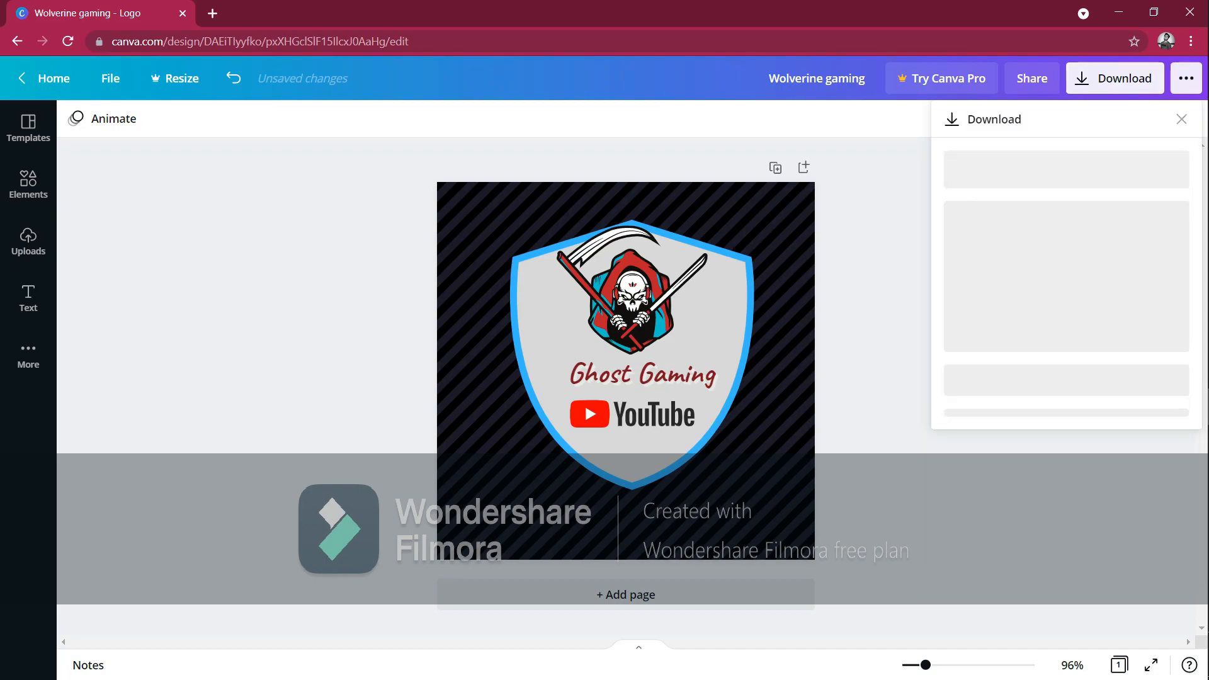
left_click(1066, 188)
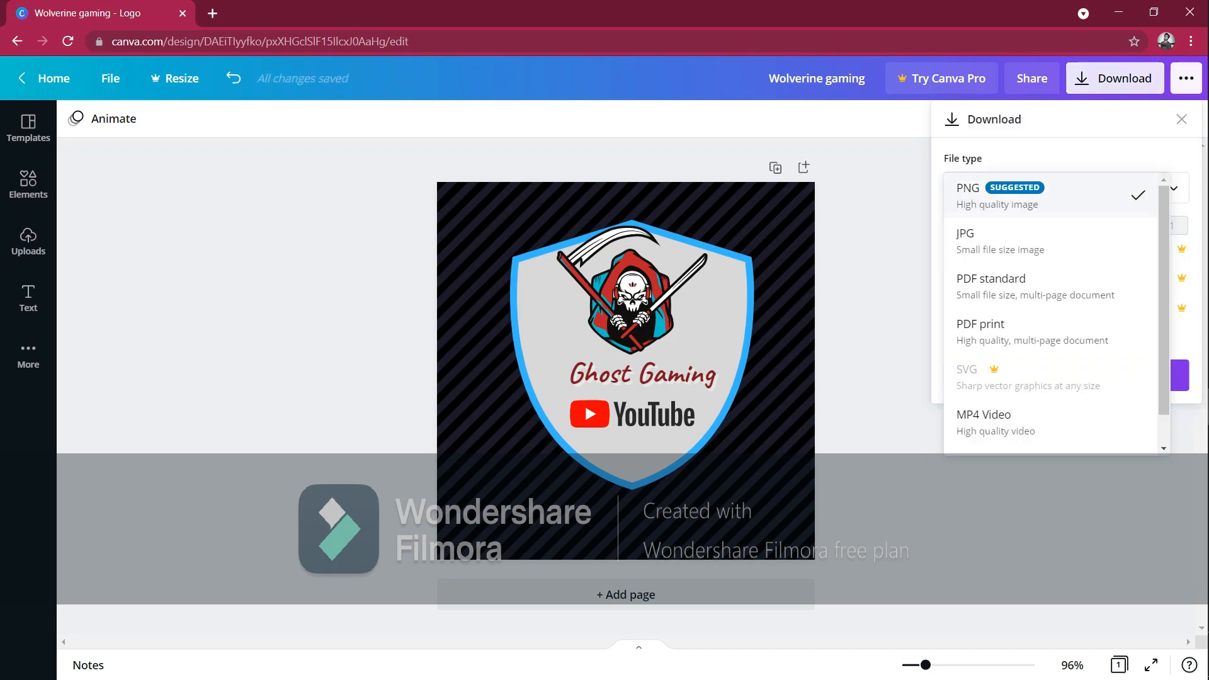